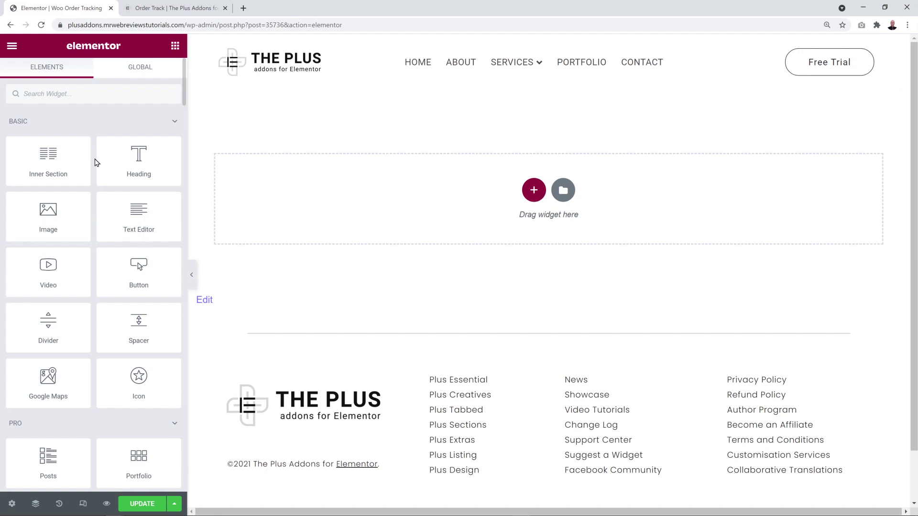
- Try to add the Woo Order Track widget to the empty page area
scroll(95, 162, "down", 20)
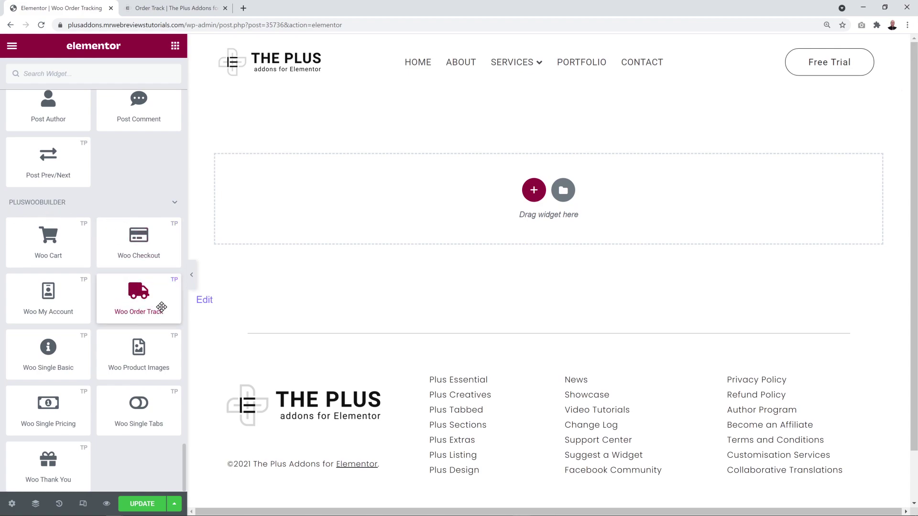
left_click_drag(149, 304, 503, 214)
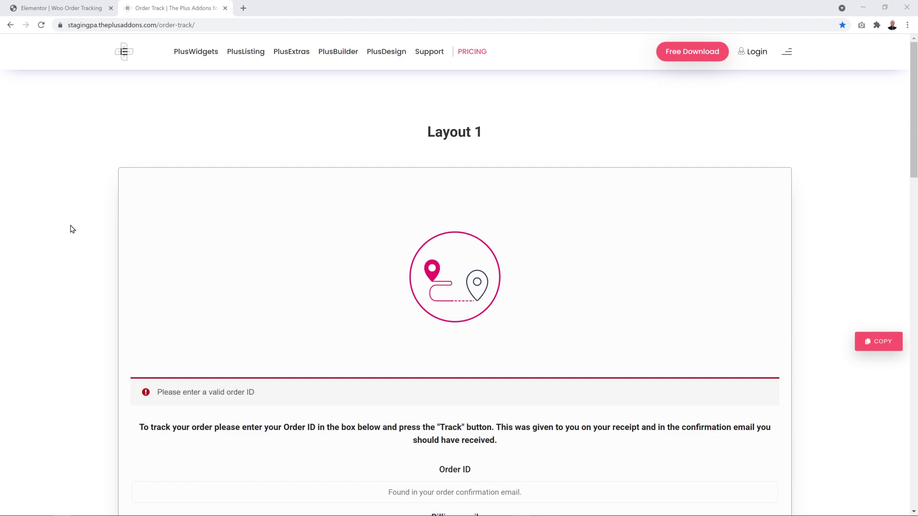
- Copy the Layout 1 order tracking template from the Plus Addons demo page
scroll(59, 214, "down", 12)
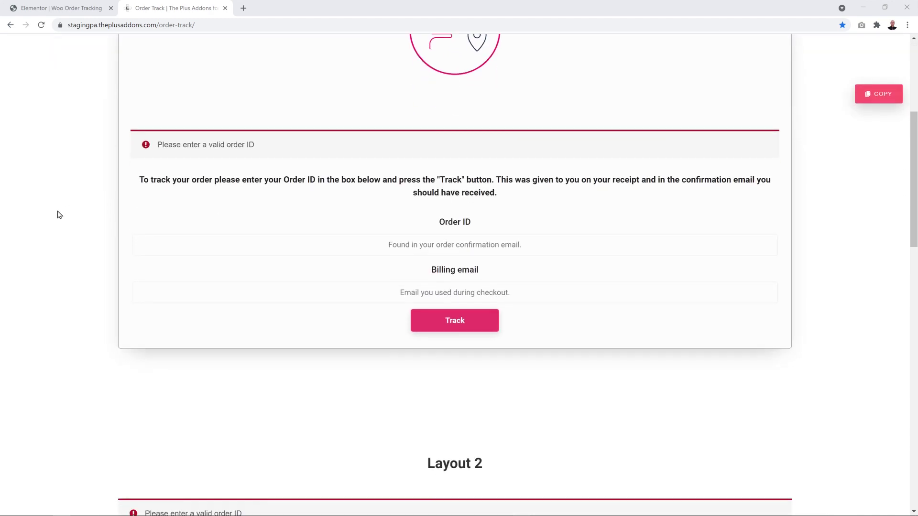
scroll(59, 214, "up", 10)
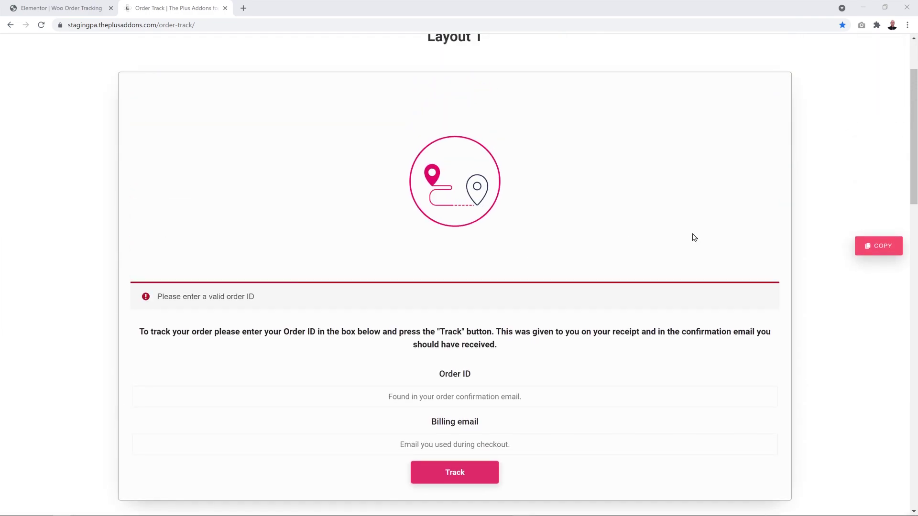
left_click(888, 251)
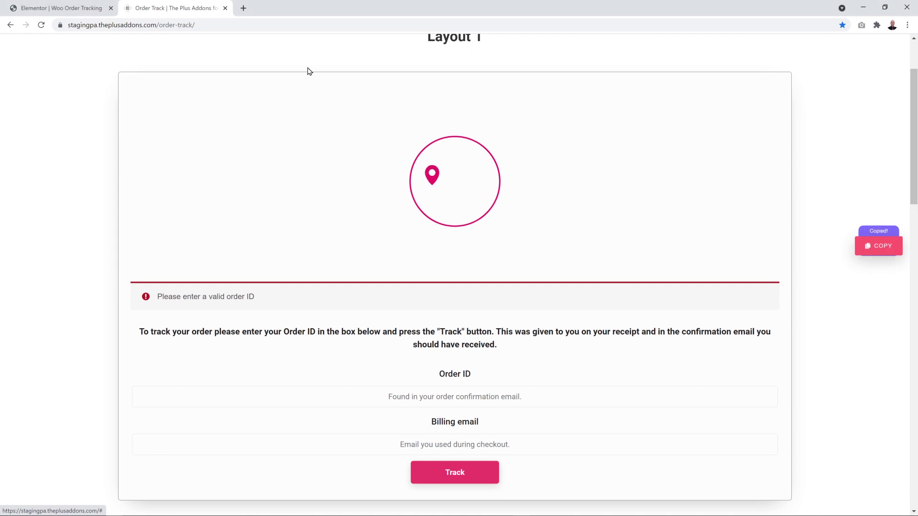
- Return to the Elementor editor, add a single-column section and insert the copied Layout 1 template with Plus Paste
left_click(91, 13)
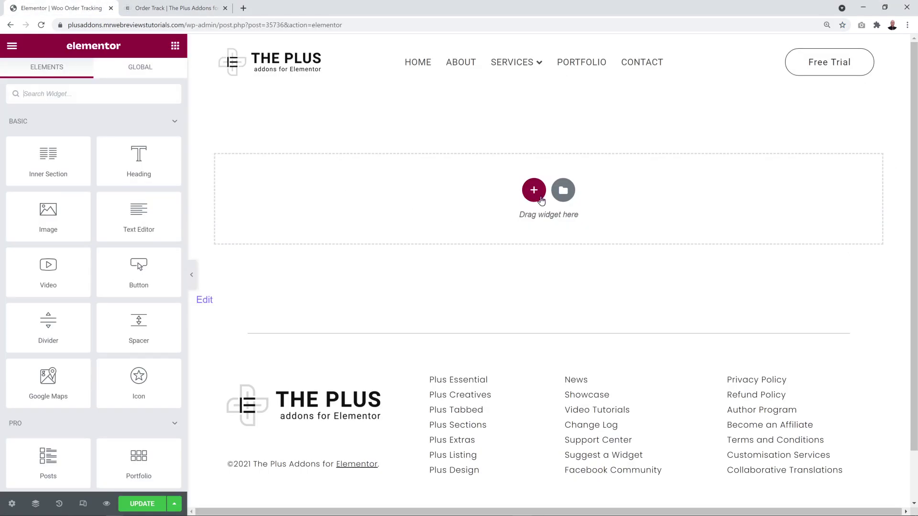
left_click(537, 197)
left_click(408, 224)
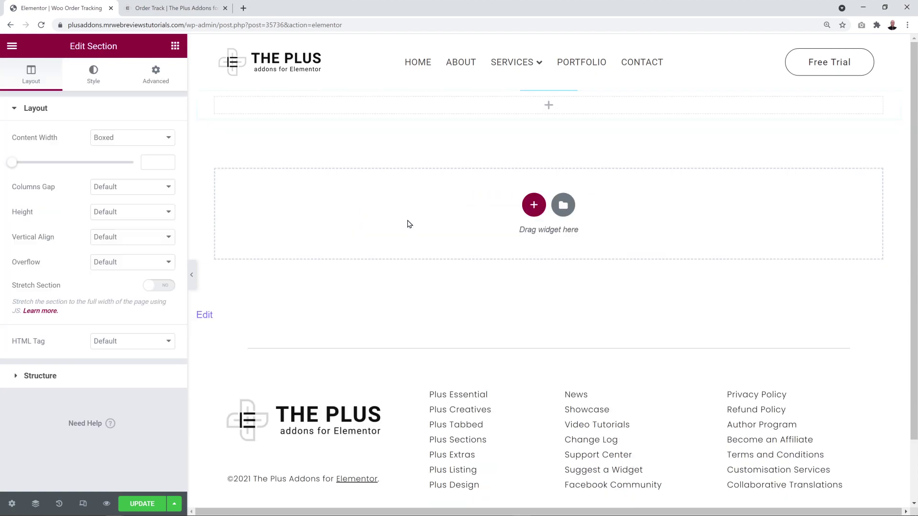
right_click(444, 106)
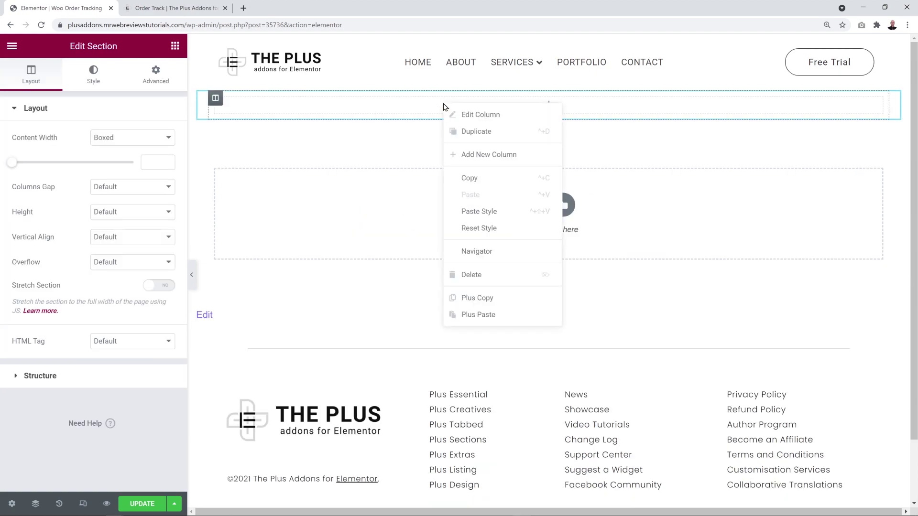
left_click(475, 315)
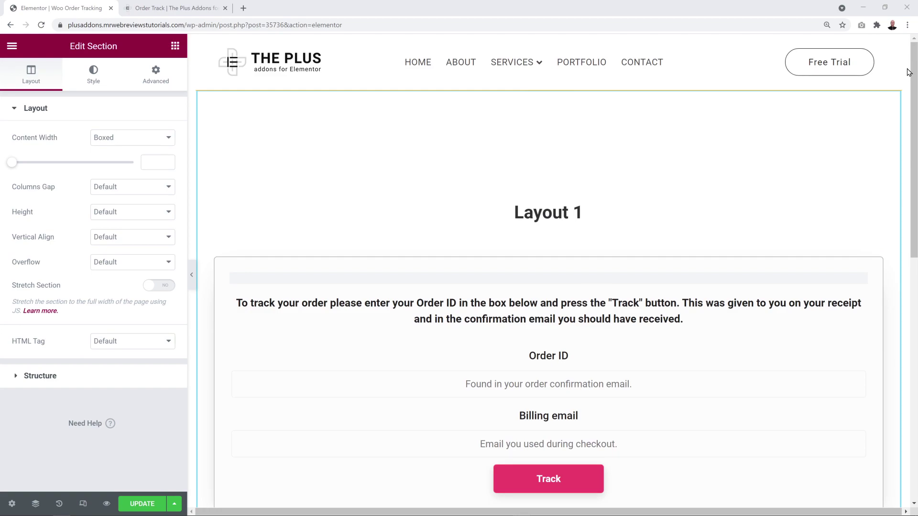
- Open the Woo Order Track widget for editing and set its layout style to Style 1
scroll(890, 133, "down", 3)
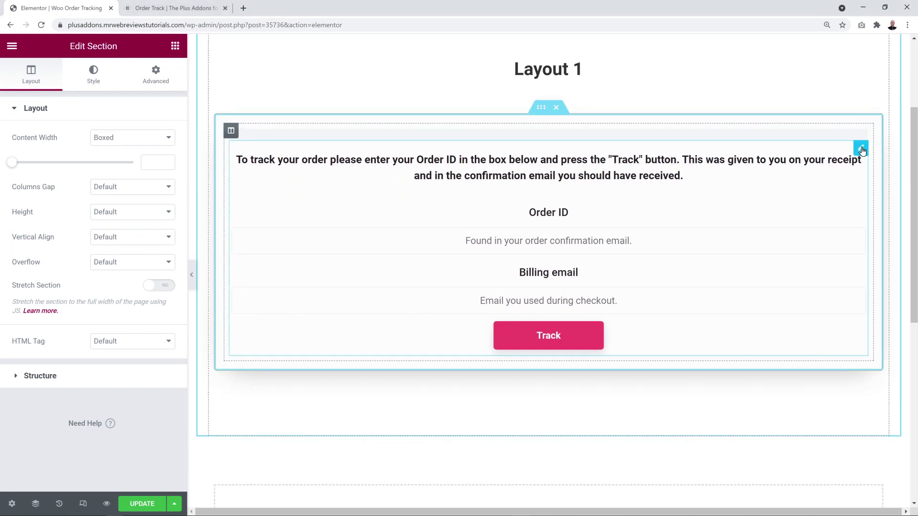
left_click(862, 148)
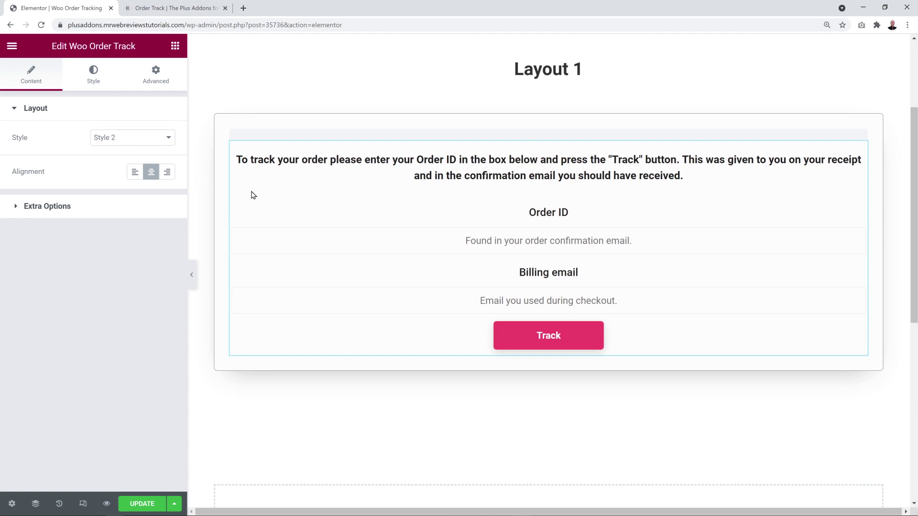
left_click(163, 139)
left_click(158, 147)
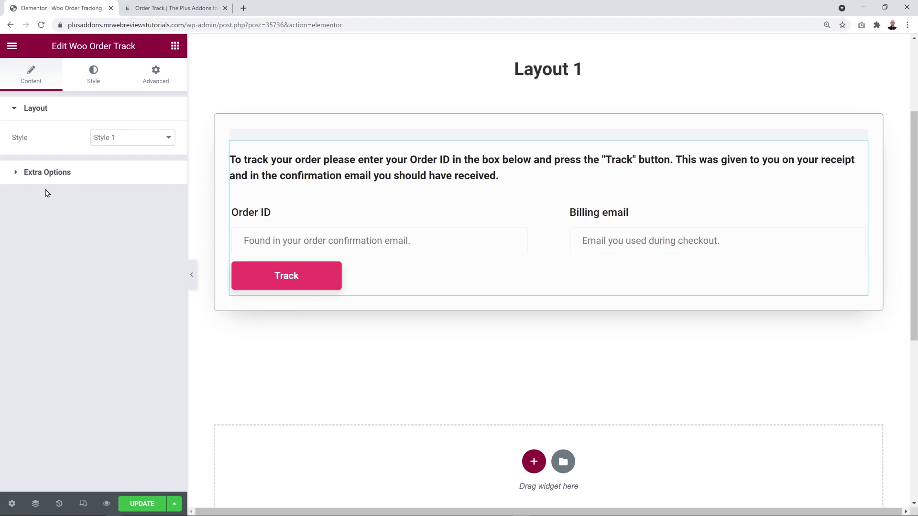
- Look up "truck" in the Font Awesome 4.7 icon list linked from the widget's extra options and open that icon's page
left_click(48, 173)
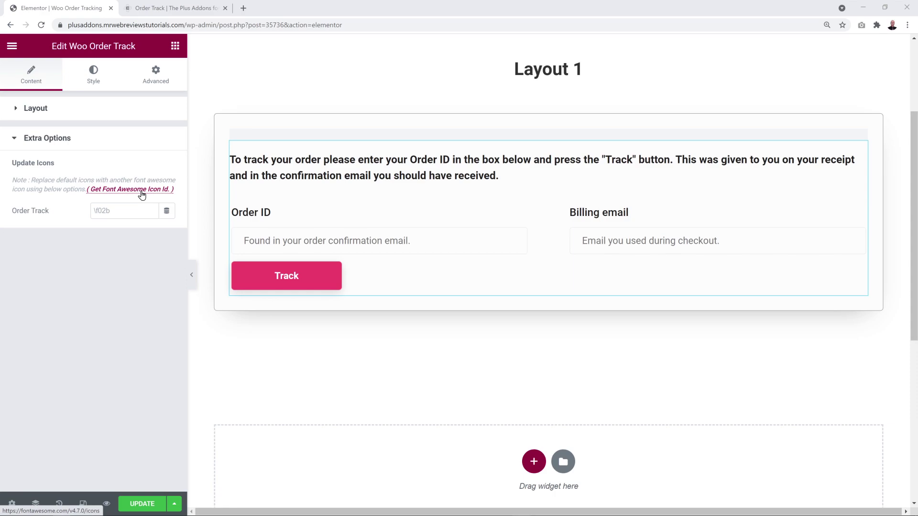
left_click(142, 191)
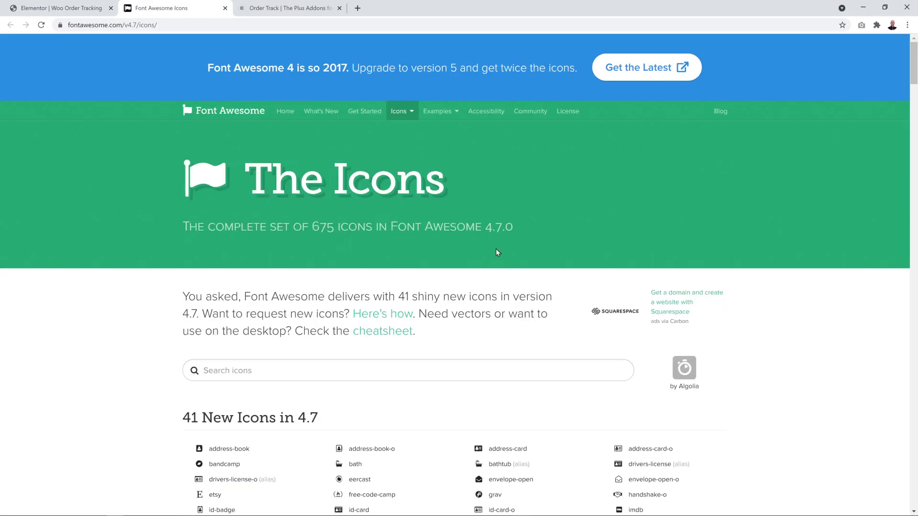
scroll(492, 250, "down", 1)
scroll(486, 250, "down", 12)
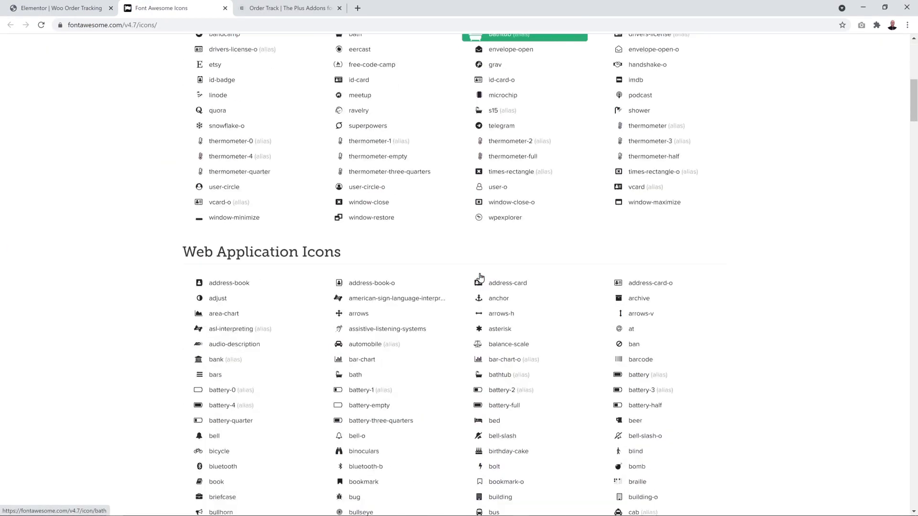
scroll(559, 348, "up", 8)
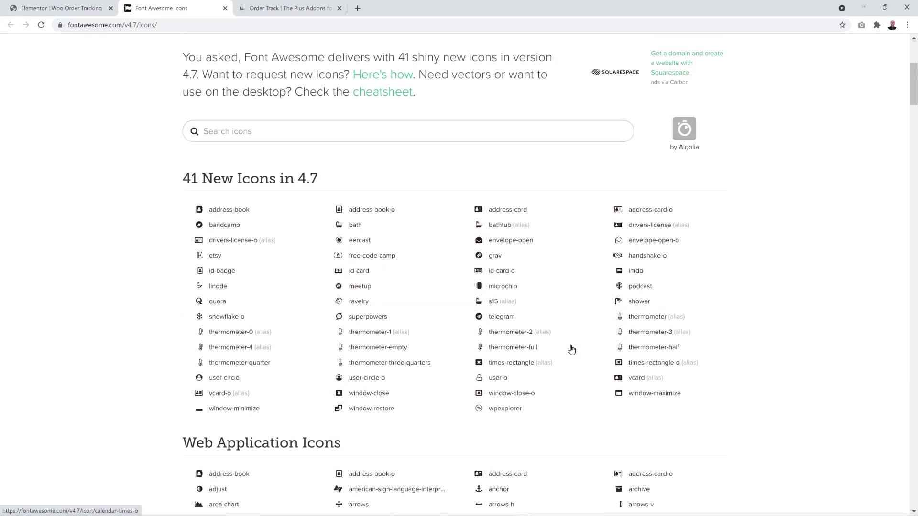
scroll(572, 349, "down", 1)
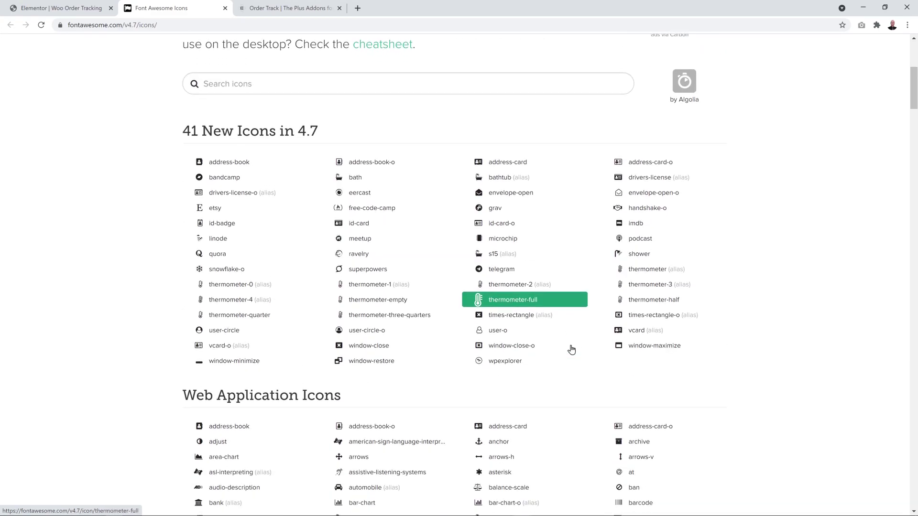
left_click(207, 85)
type("truck")
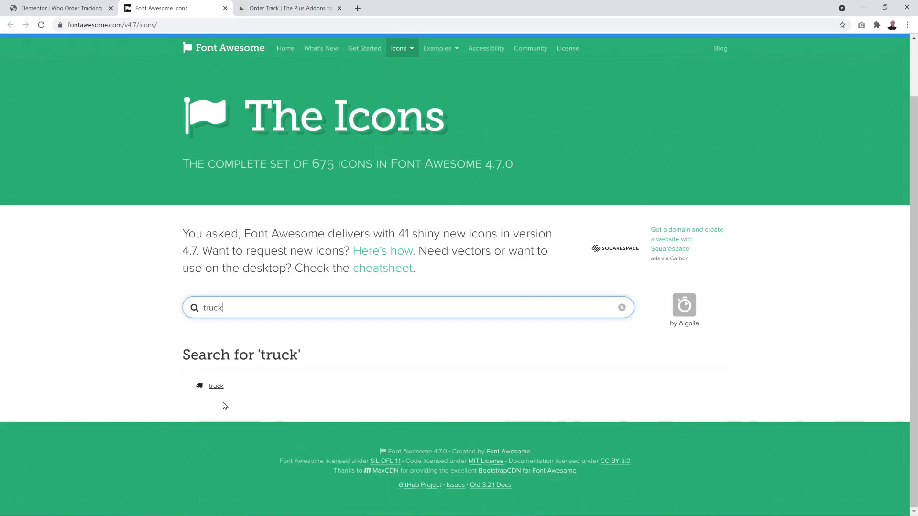
left_click(216, 387)
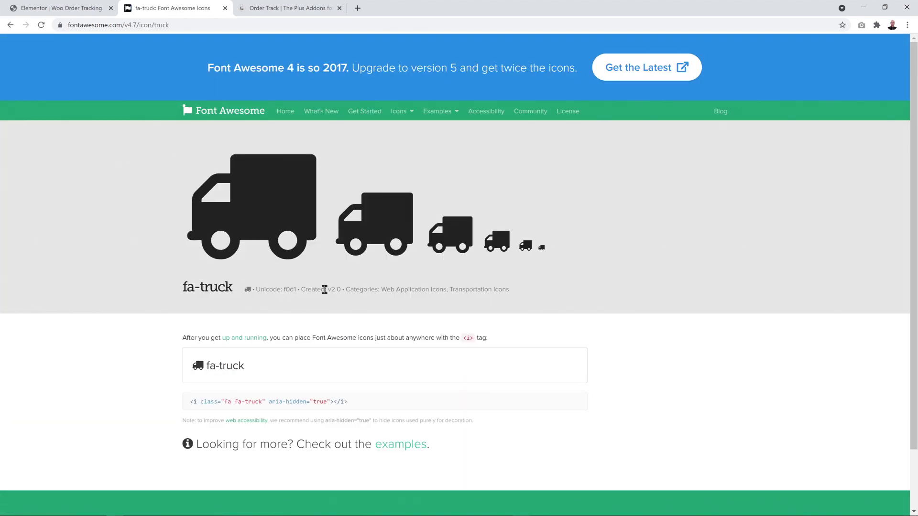
- Copy the truck icon's Unicode value and set the widget's Order Track icon to \f0d1
double_click(289, 289)
right_click(290, 290)
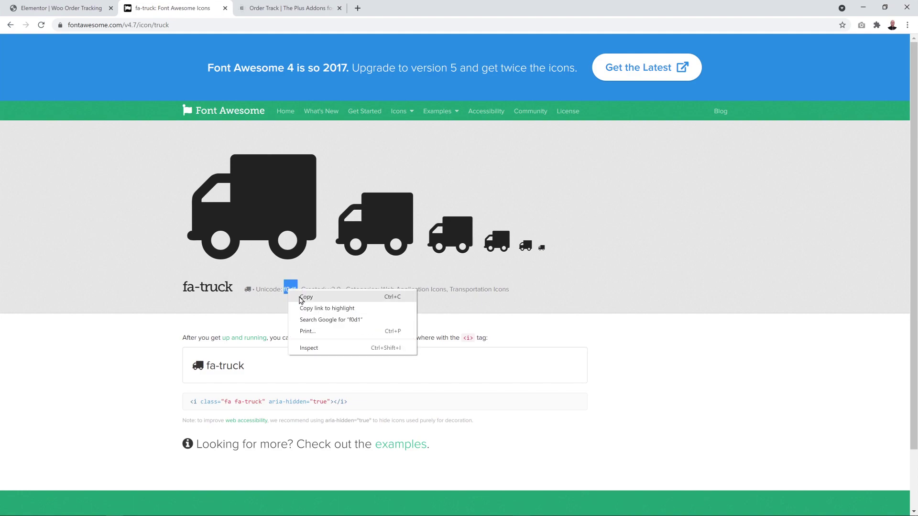
left_click(301, 296)
left_click(62, 8)
left_click(124, 213)
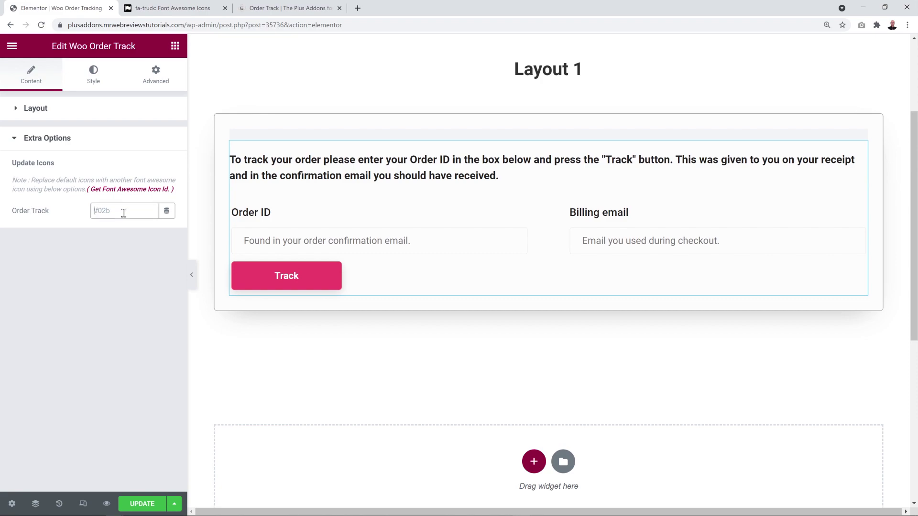
key("ctrl+v")
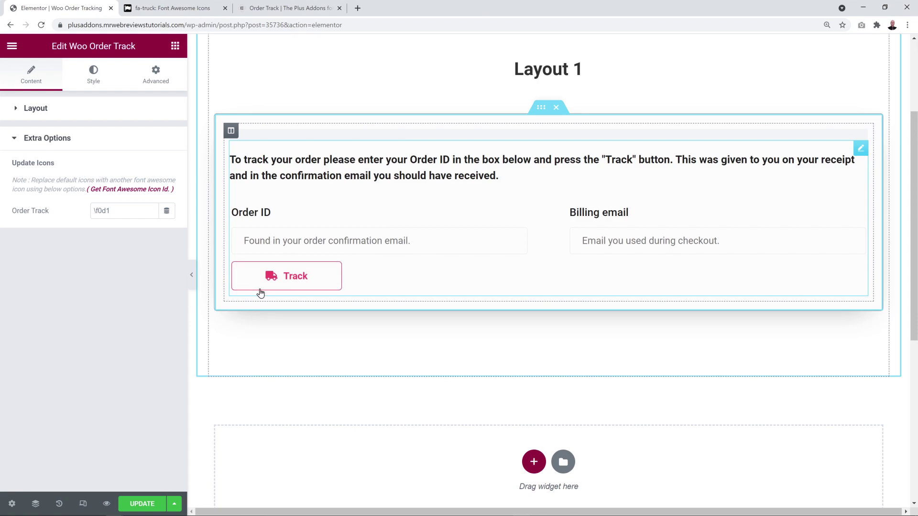
left_click(258, 293)
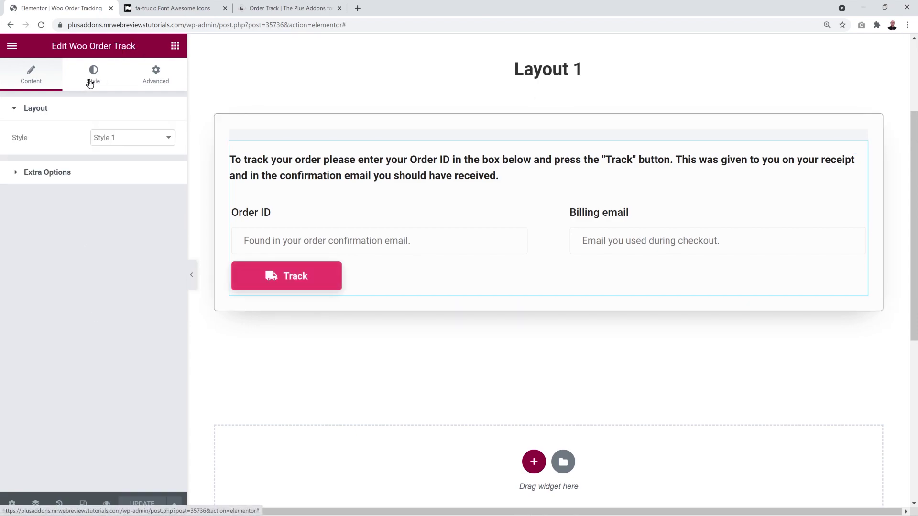
- Give the order track form a classic light purple background and 25 px padding on all sides
left_click(90, 84)
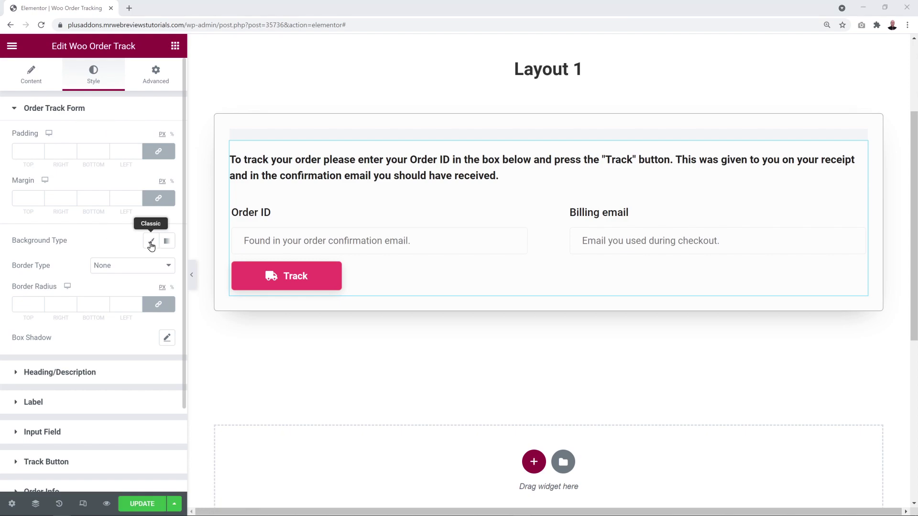
left_click(152, 243)
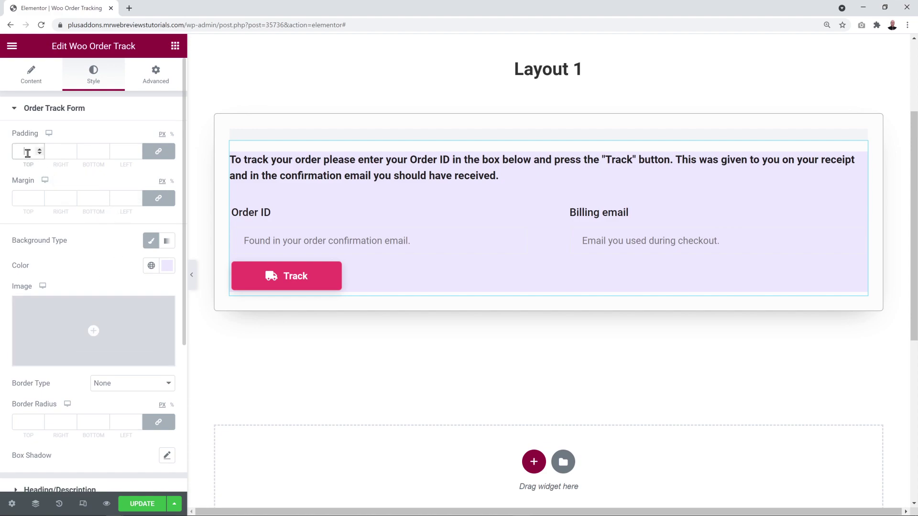
left_click(27, 153)
type("25")
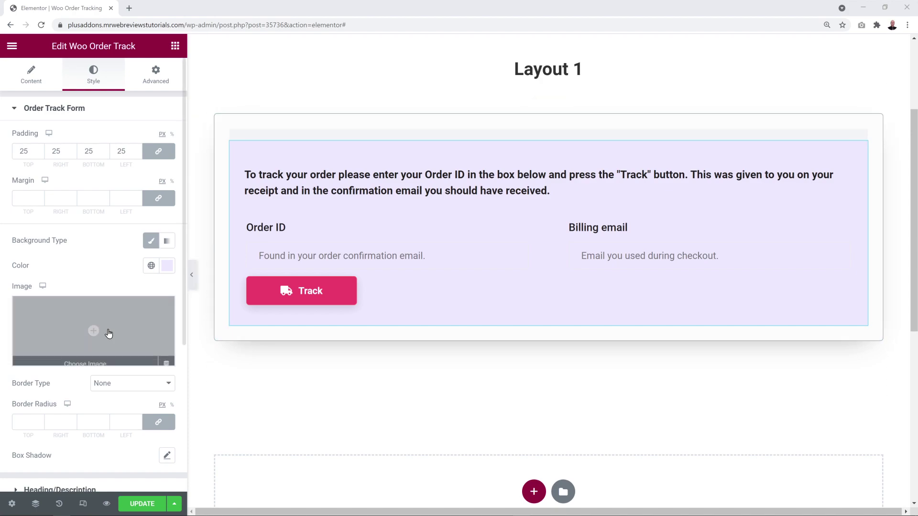
- Set the order track form's border radius to 5 px and apply a solid border 1 px wide
left_click(21, 420)
type("5")
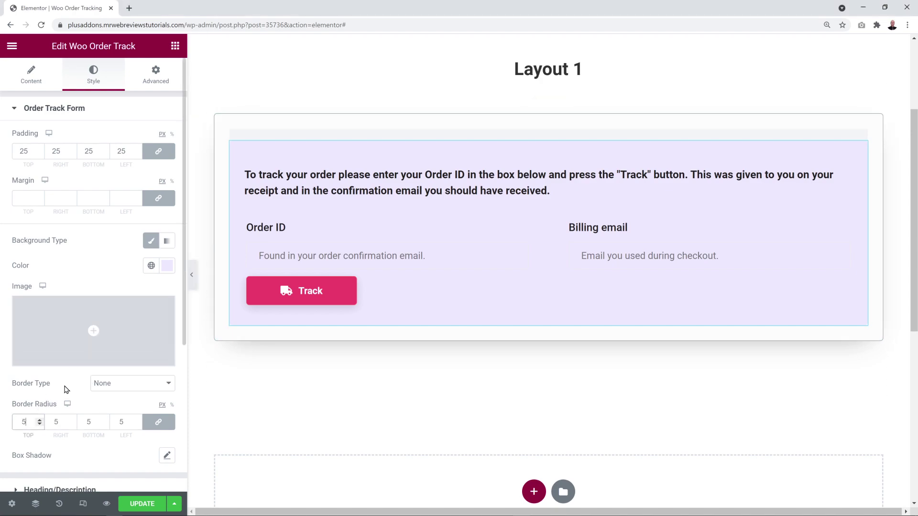
left_click(68, 389)
left_click(114, 386)
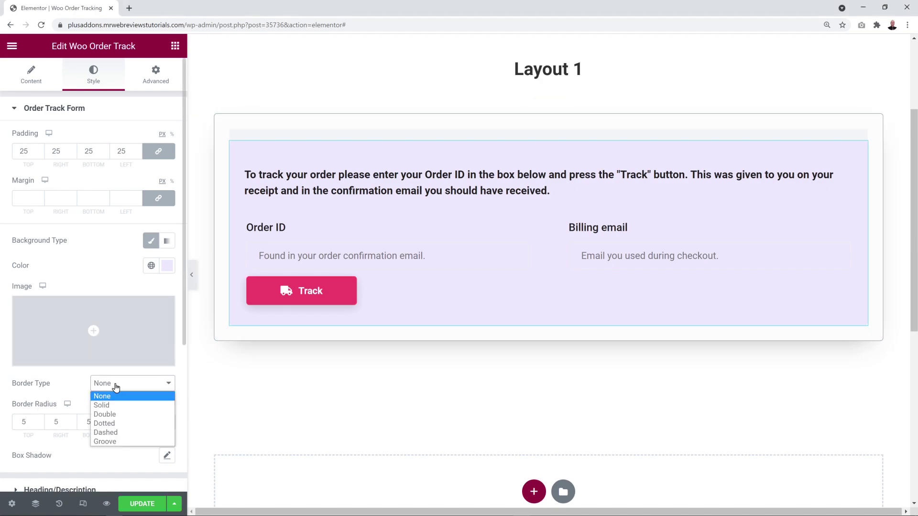
left_click(119, 406)
scroll(118, 406, "down", 3)
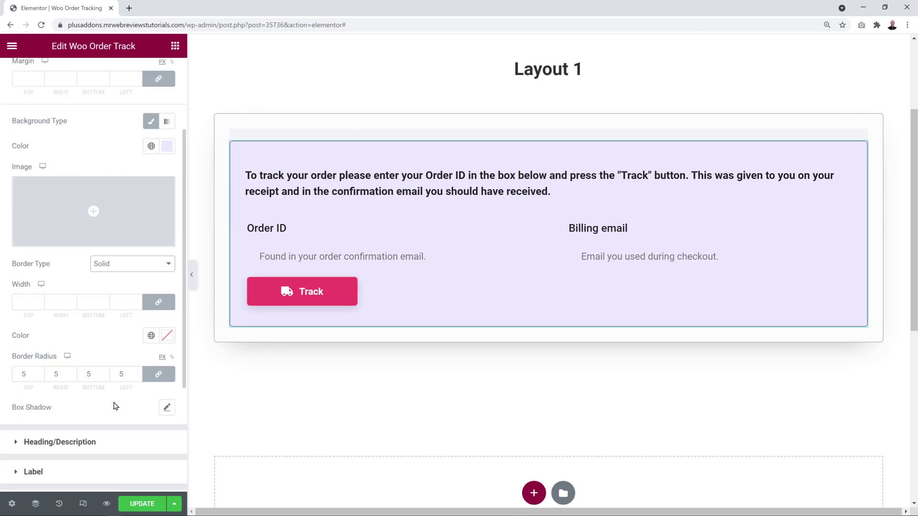
left_click(27, 304)
type("1")
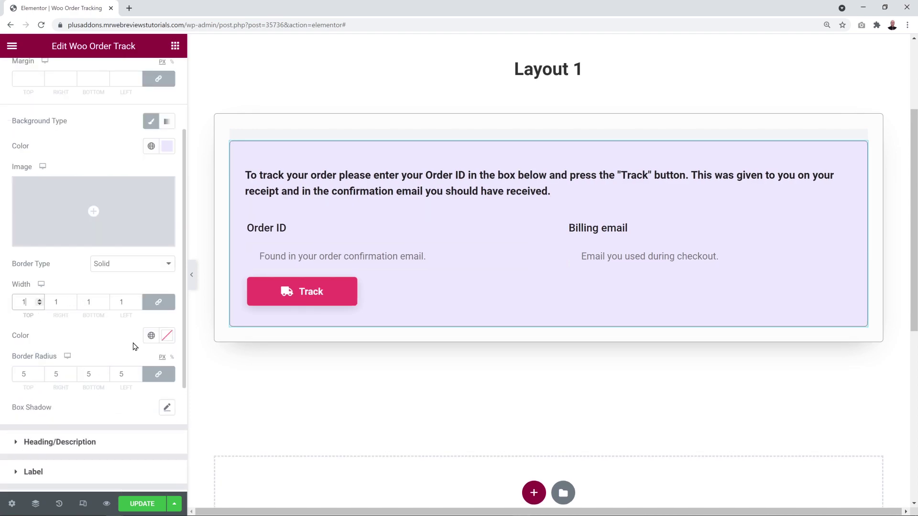
- Set the form's border color to the slightly darker purple #D1C8F2
left_click(166, 345)
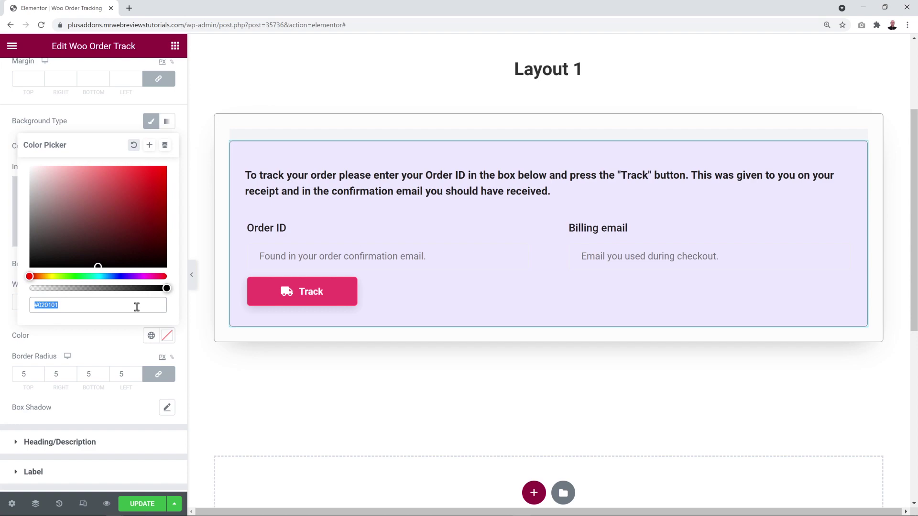
key("ctrl+v")
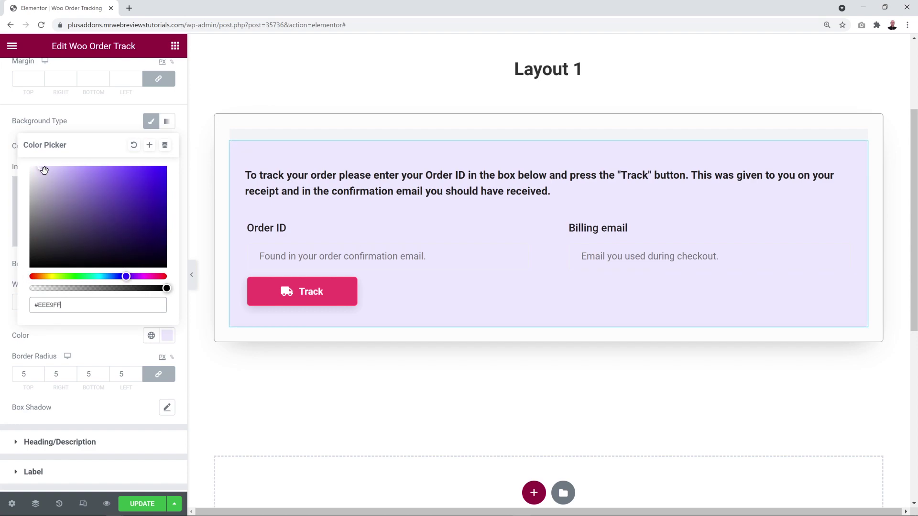
left_click_drag(44, 171, 46, 170)
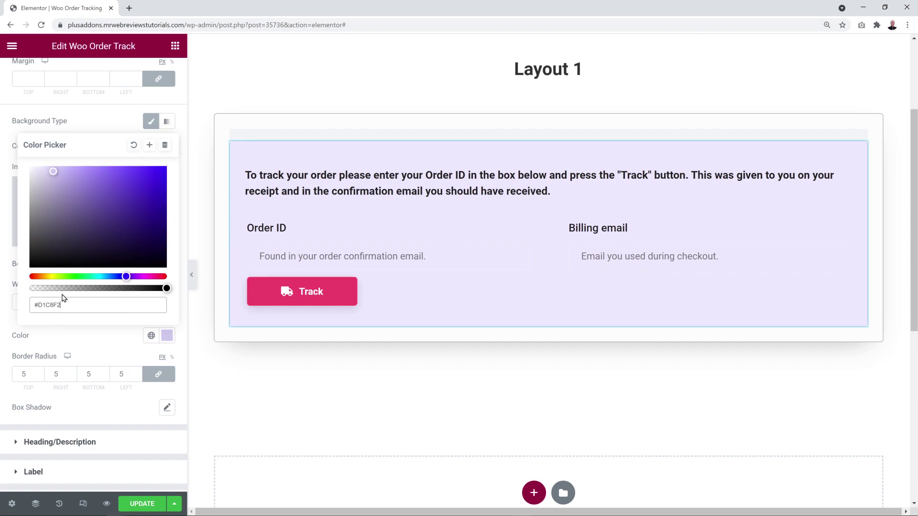
left_click(87, 347)
- Set the font weight of the order track form's Heading/Description text to 300
scroll(94, 239, "up", 10)
left_click(62, 109)
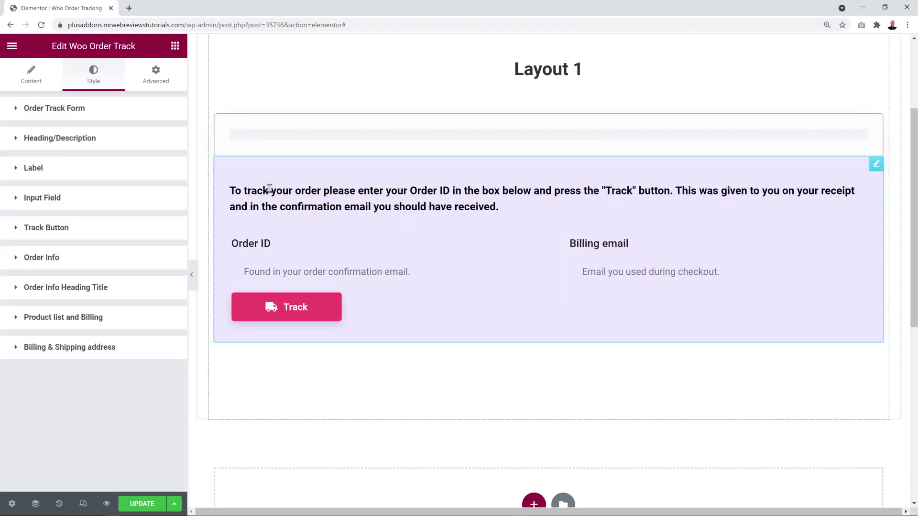
left_click(72, 139)
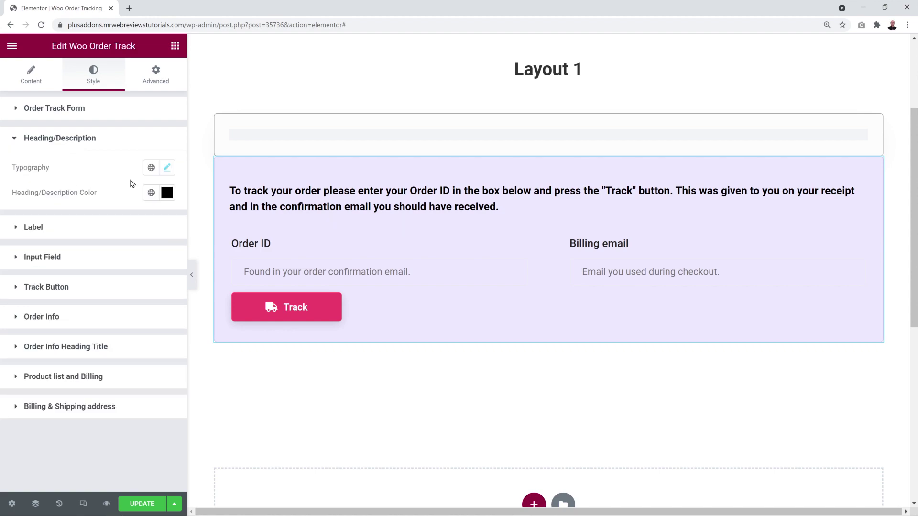
left_click(168, 168)
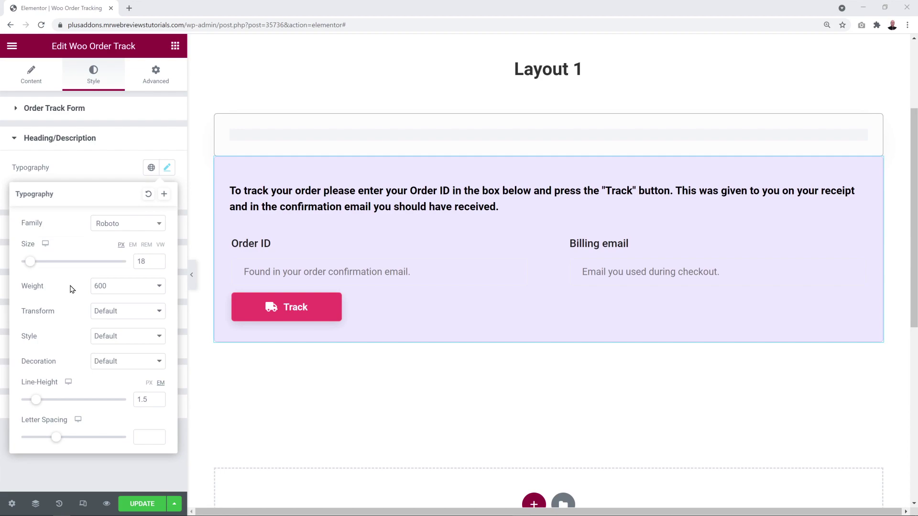
left_click(145, 293)
left_click(110, 317)
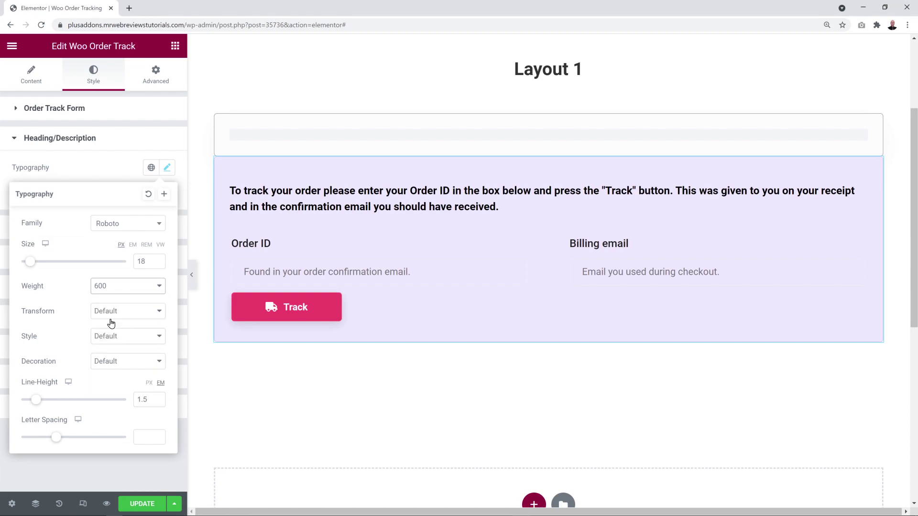
- Try a 16 px font size for the Heading/Description text and restore it to 18 px
left_click(158, 264)
left_click(158, 265)
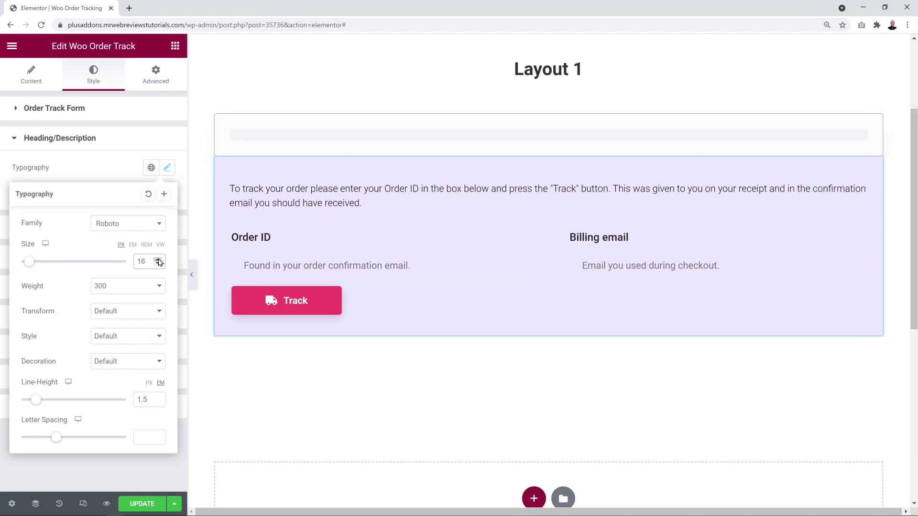
left_click(158, 260)
left_click(159, 260)
left_click(109, 180)
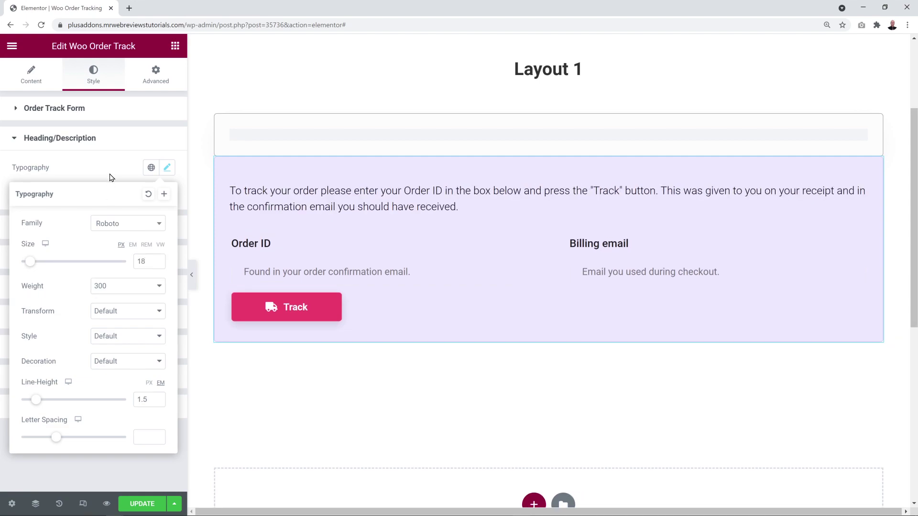
- Try a red Heading/Description color and undo the color change
left_click(167, 193)
type("#563C3C")
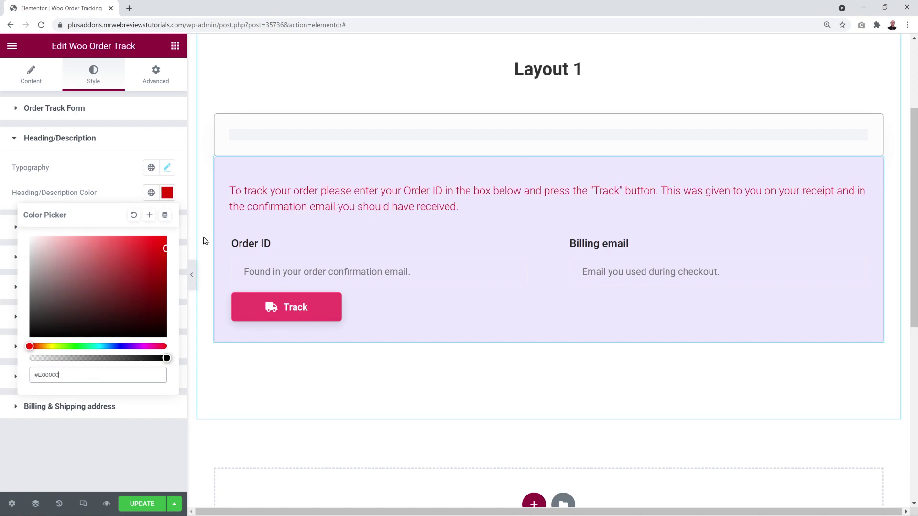
key("ctrl+z")
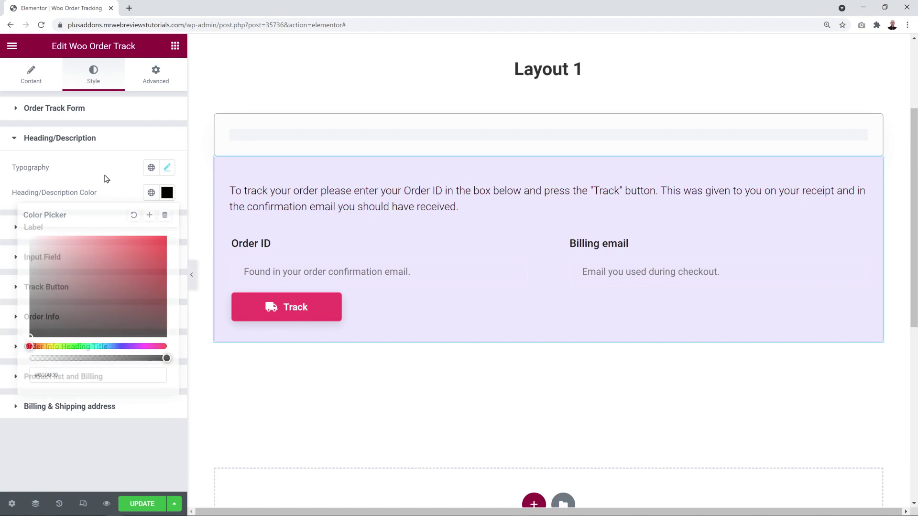
key("Escape")
- Try a reddish-brown color for the form's field labels and undo the change
left_click(56, 230)
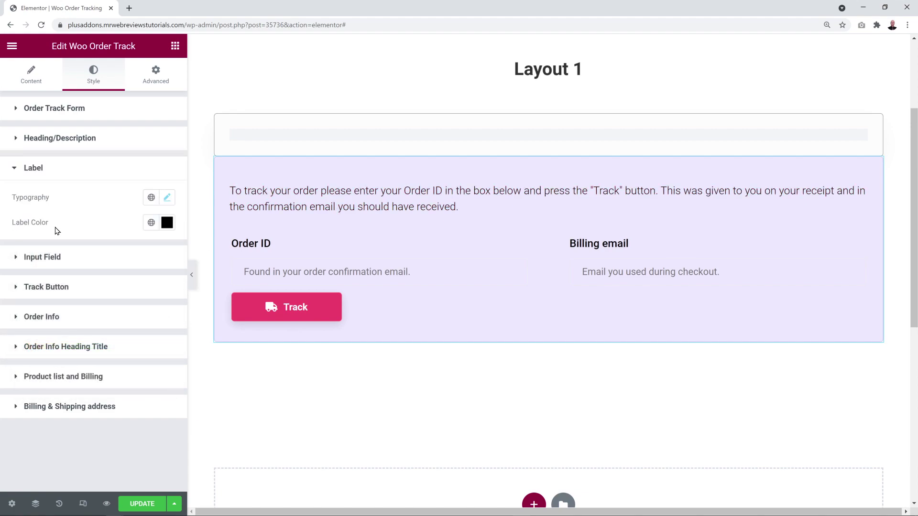
left_click(167, 223)
type("#563C3C")
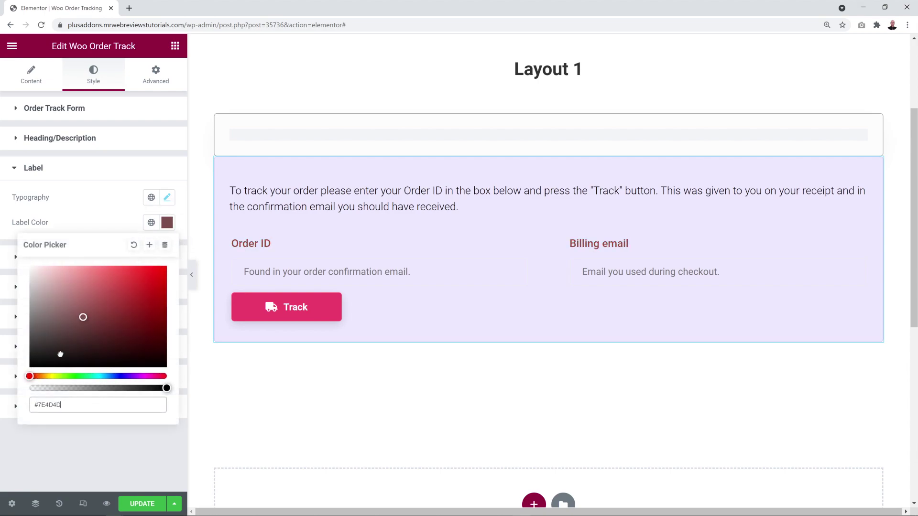
key("ctrl+z")
left_click(101, 218)
- Set the form labels' font weight to 700 and their text decoration to Underline
left_click(167, 197)
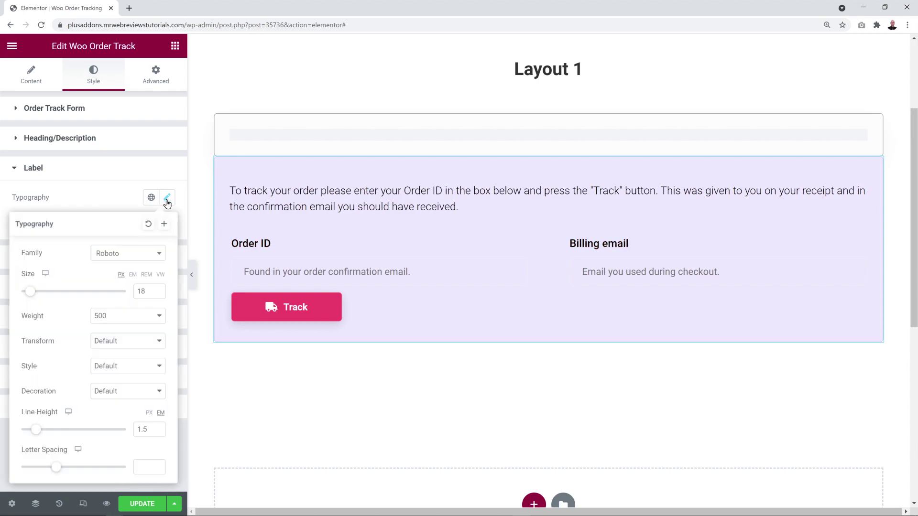
left_click(163, 317)
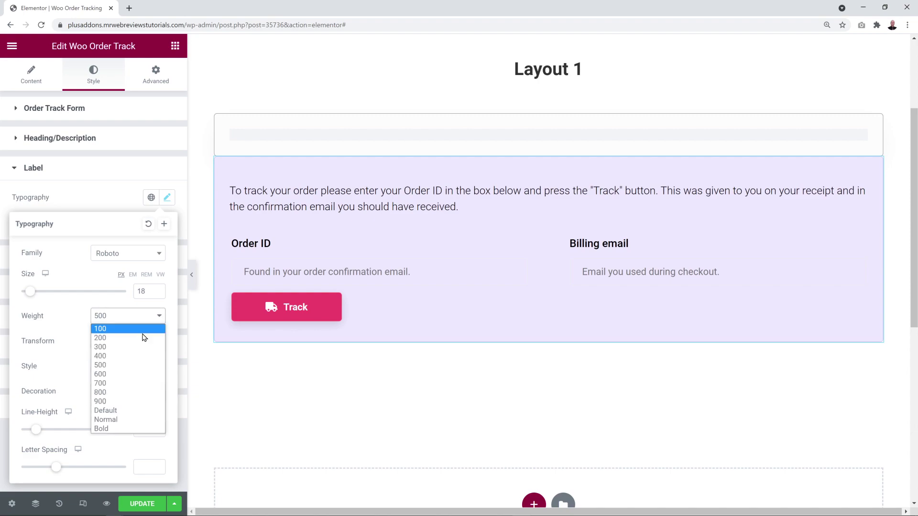
left_click(121, 384)
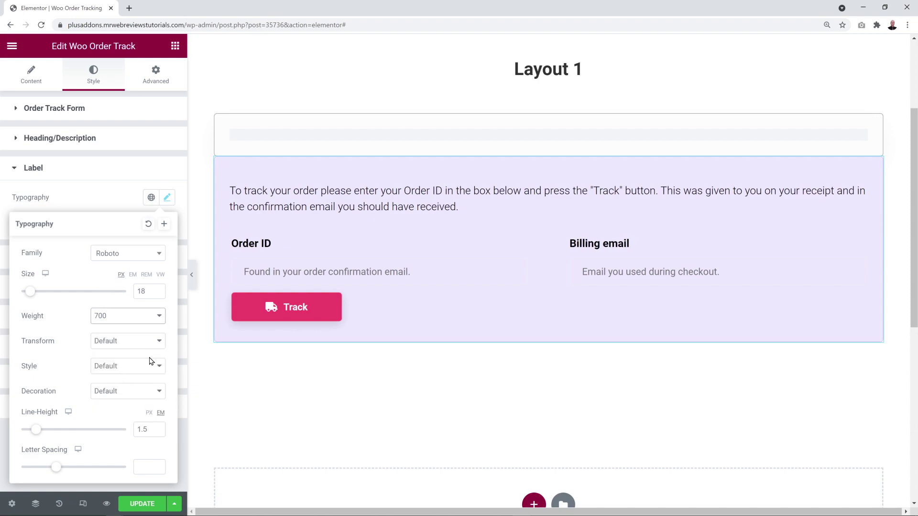
left_click(154, 395)
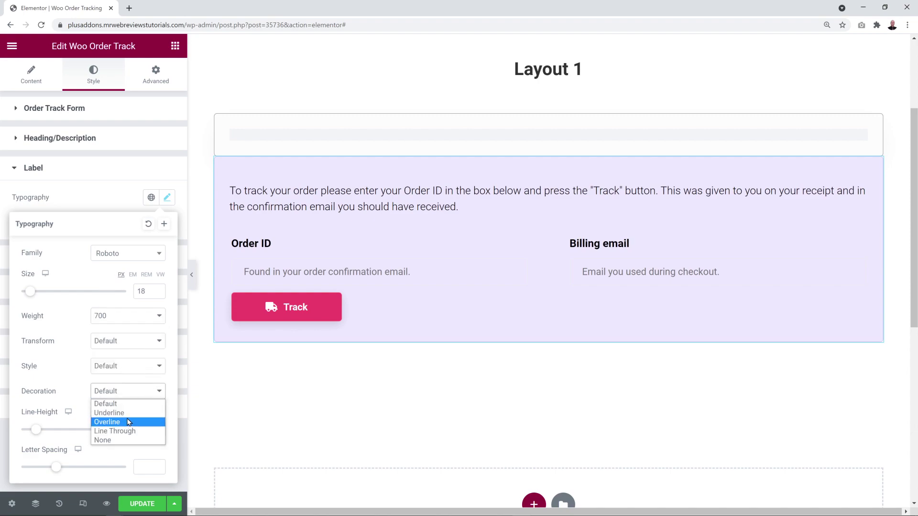
left_click(127, 414)
- Transform the form labels' text to uppercase, leaving the font style at Default
left_click(145, 368)
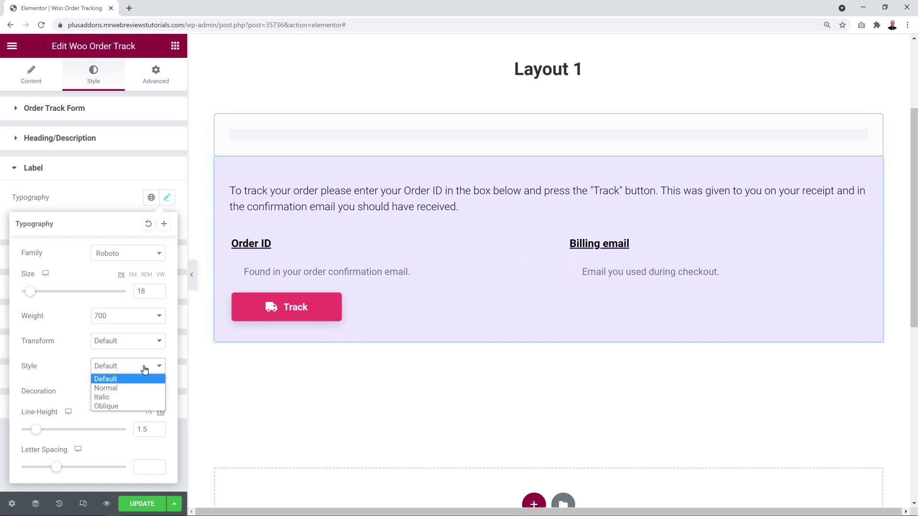
left_click(144, 367)
left_click(139, 342)
left_click(139, 342)
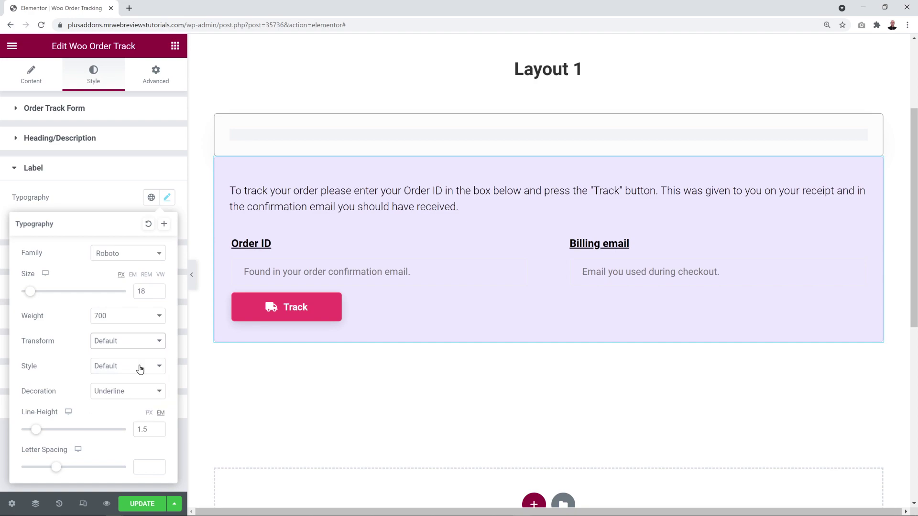
key("Down")
- Make the input fields' normal-state background color fully opaque white, #FFFFFF
left_click(73, 263)
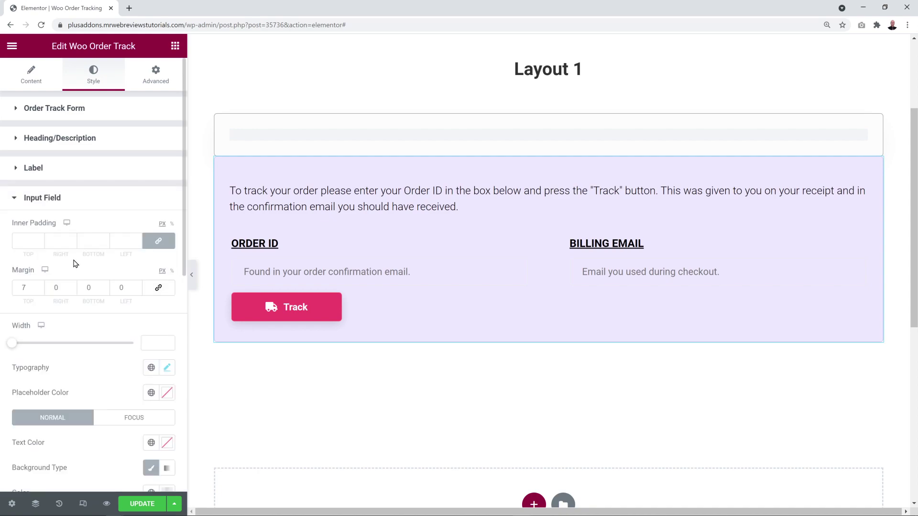
scroll(110, 261, "down", 3)
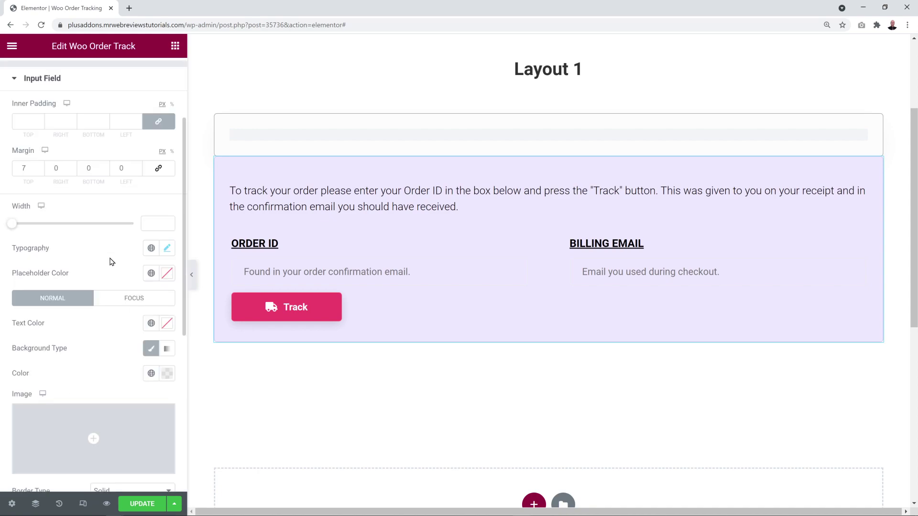
left_click(166, 377)
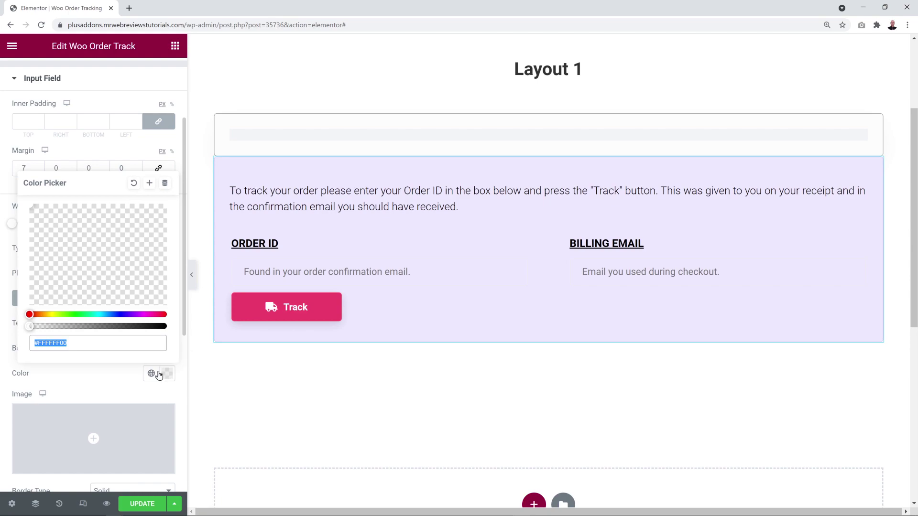
left_click_drag(30, 328, 182, 339)
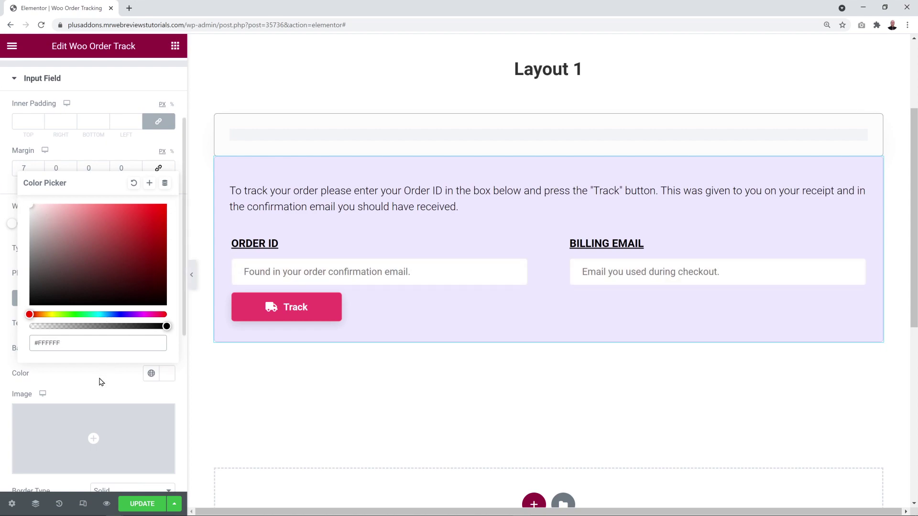
left_click(113, 365)
- Set the input fields' solid border color in the normal state to purple #9A7CFF
scroll(121, 236, "down", 3)
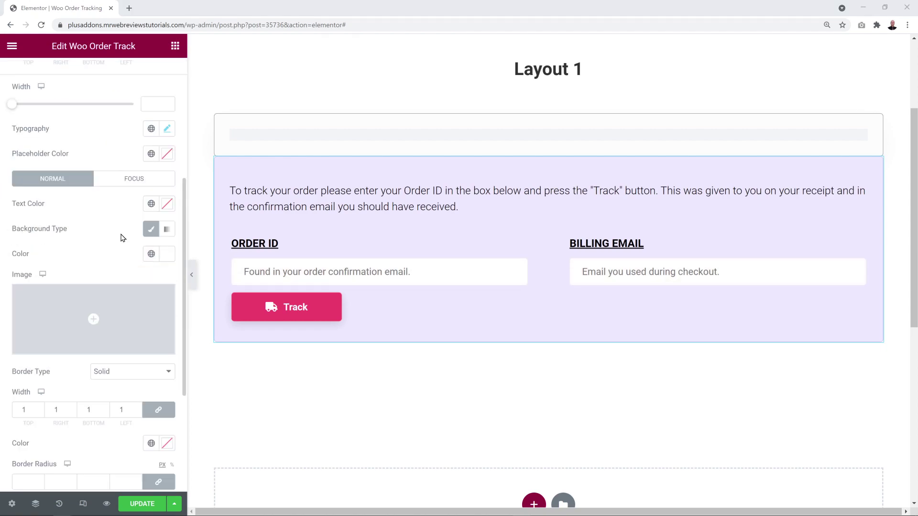
left_click(153, 373)
left_click(152, 373)
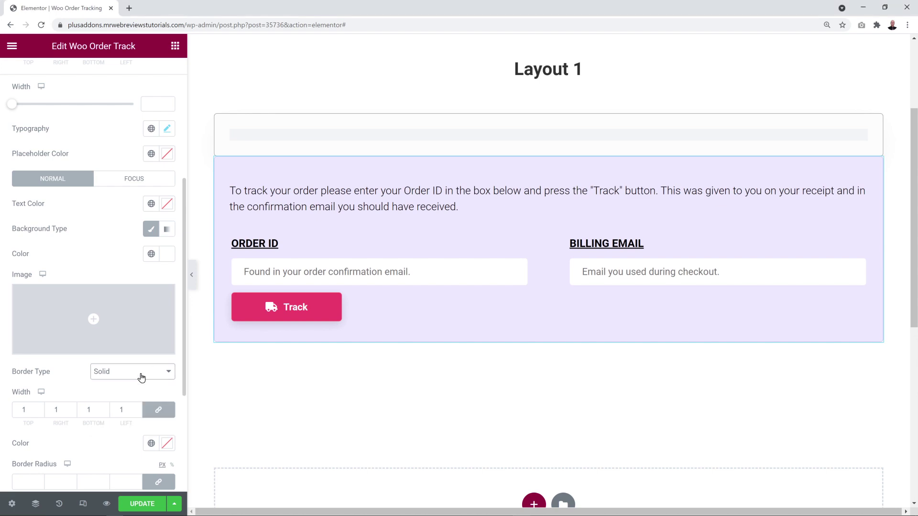
left_click(165, 445)
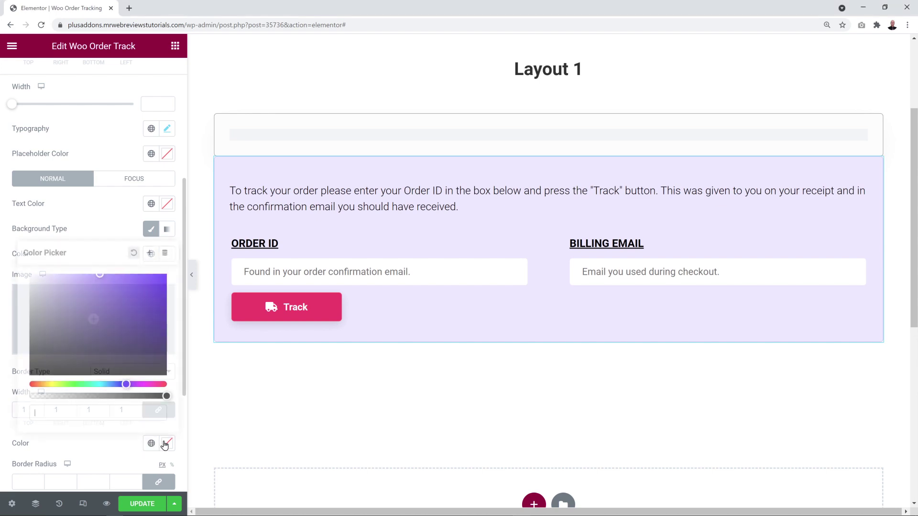
type("#9A7CFF")
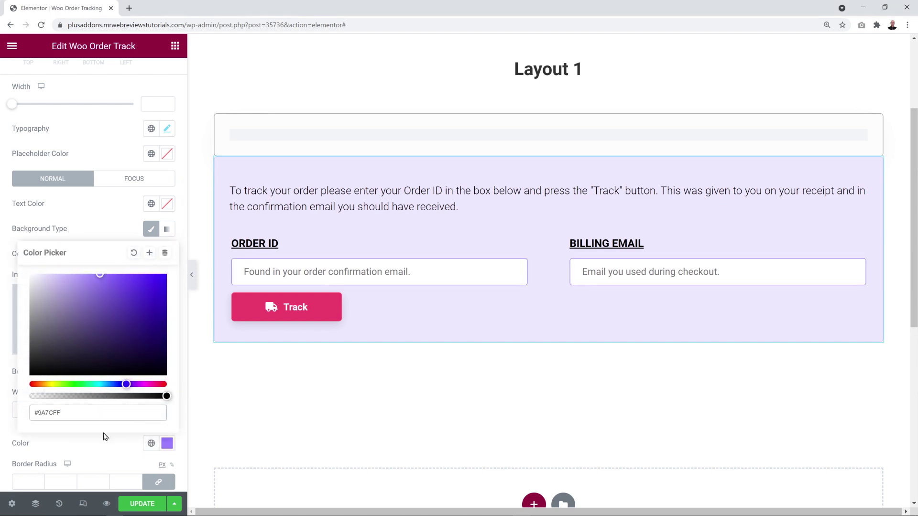
left_click(105, 450)
- Set the input fields' normal-state border radius to 5 px on all corners
scroll(104, 448, "down", 4)
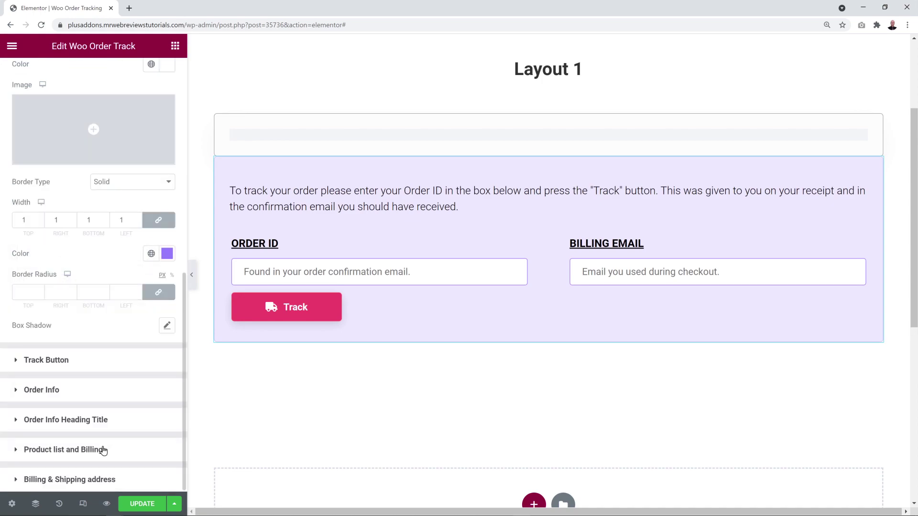
left_click(28, 294)
type("5")
- Preview the order tracking page and put the focus in the Order ID field to check its appearance
scroll(87, 266, "up", 3)
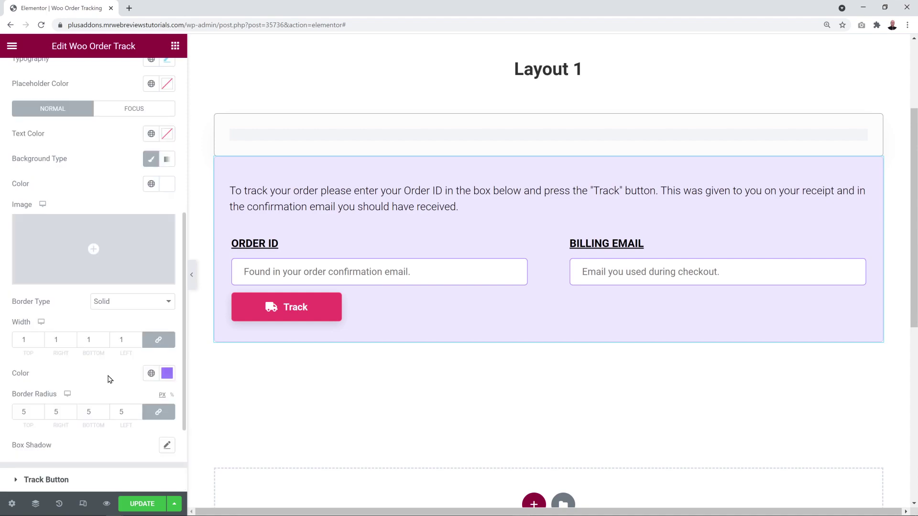
scroll(110, 379, "up", 5)
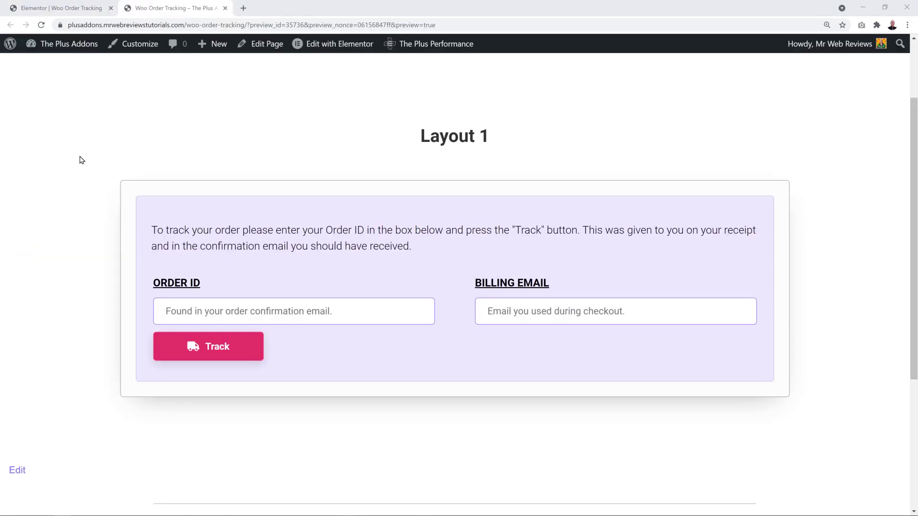
left_click(345, 312)
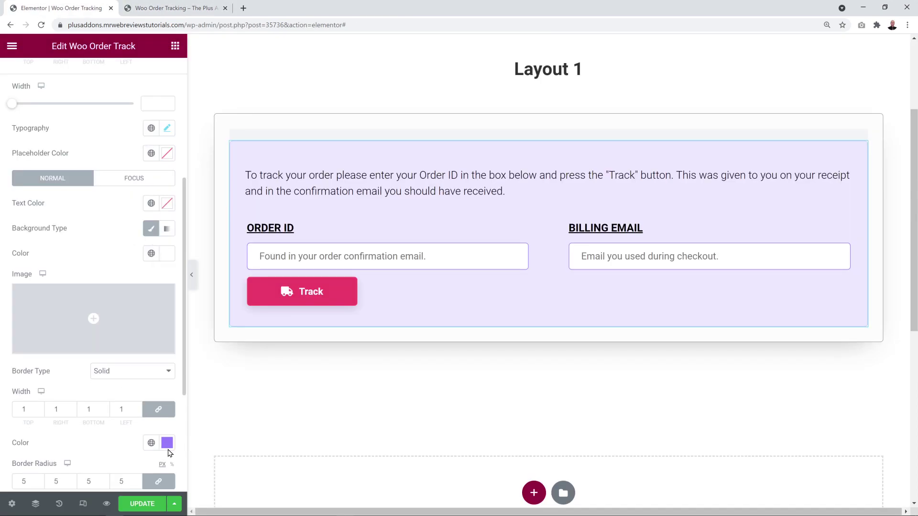
- Give the input fields' Focus state a classic pale yellow background and a solid border 1 px wide
left_click(135, 181)
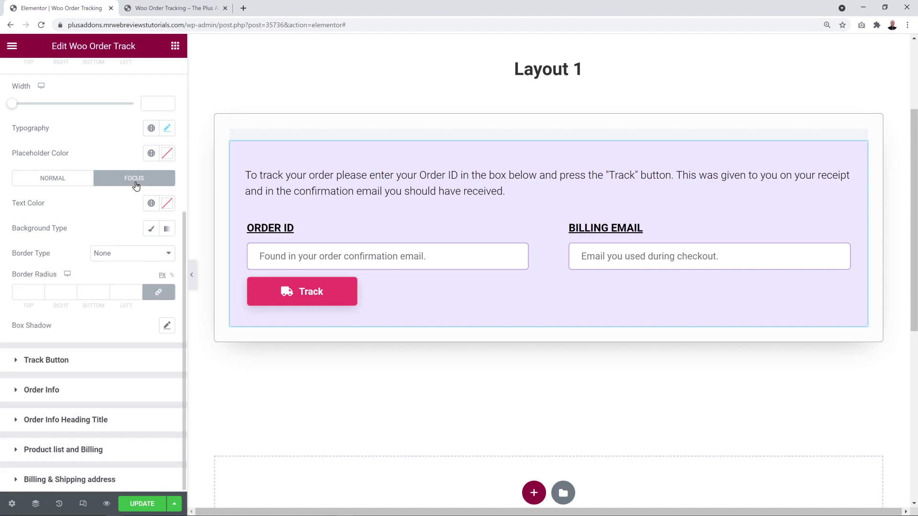
left_click(149, 230)
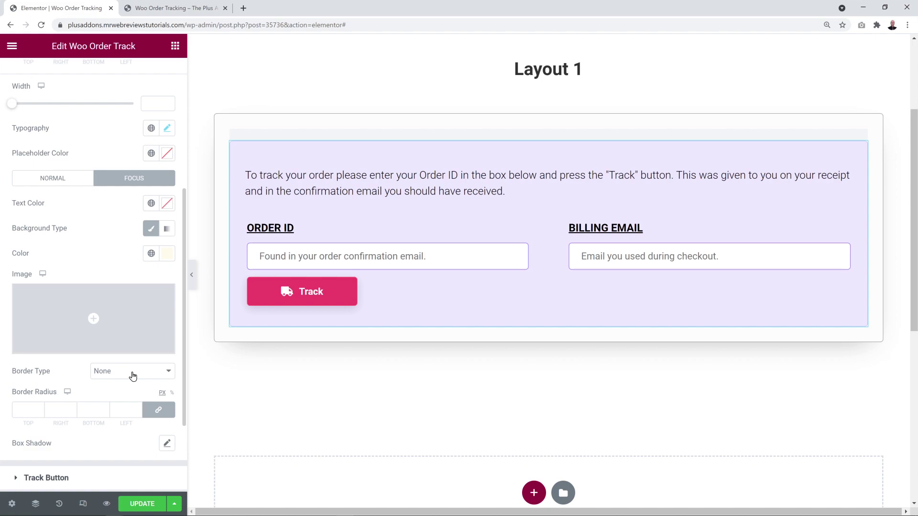
left_click(132, 373)
left_click(115, 392)
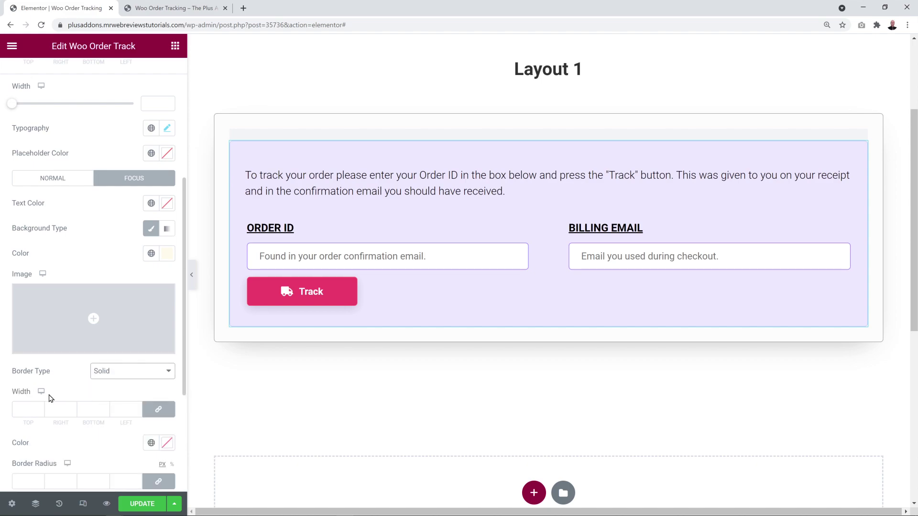
left_click(19, 405)
type("1")
- Set the input fields' border color in the Focus state to red #FF0000
scroll(48, 402, "down", 3)
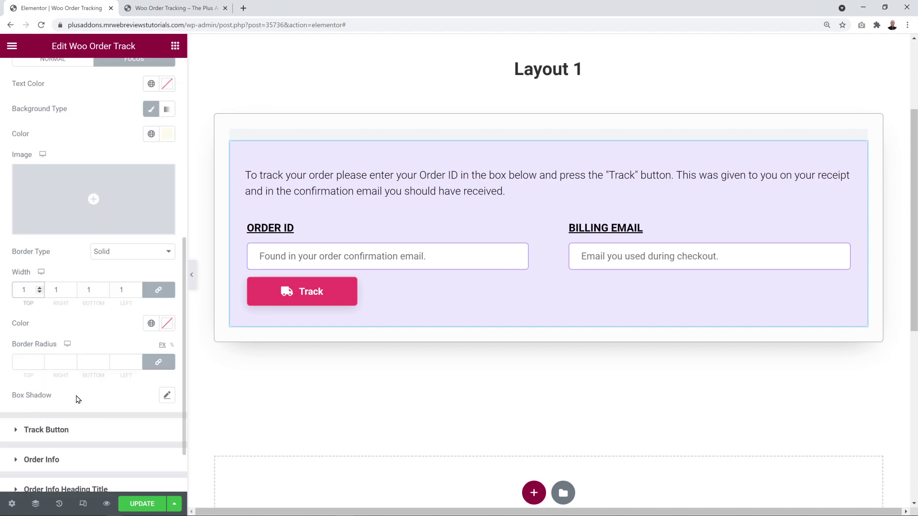
left_click(169, 326)
left_click(102, 223)
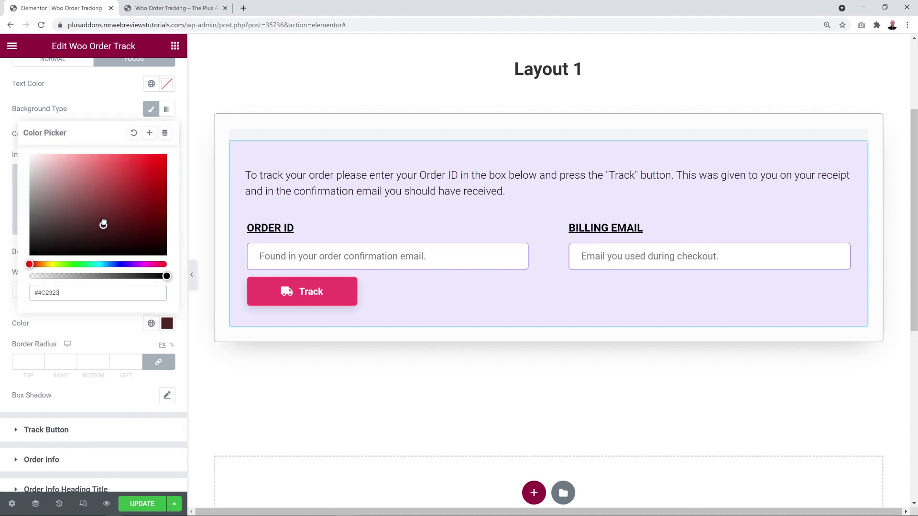
left_click_drag(103, 224, 176, 158)
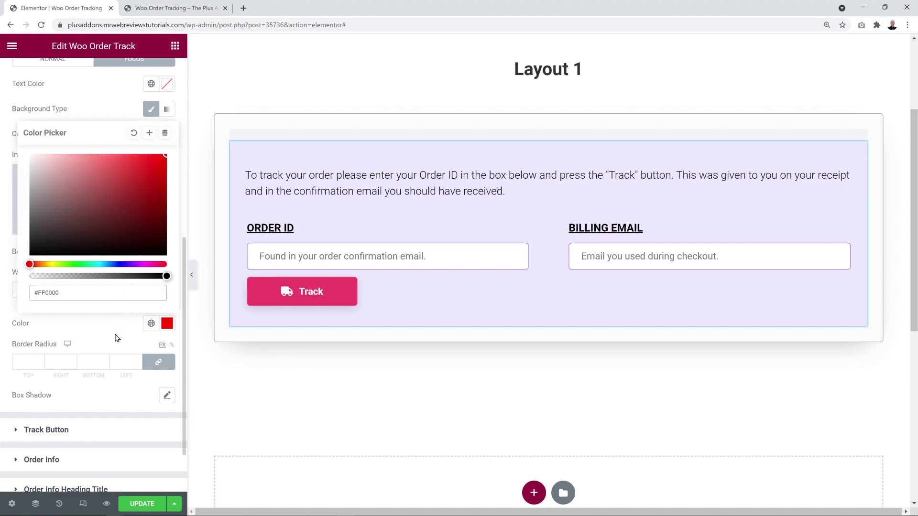
left_click(117, 339)
- Set the input fields' Focus-state border radius to 5 px on all corners and preview the Order ID and Billing Email fields in focus
left_click(25, 368)
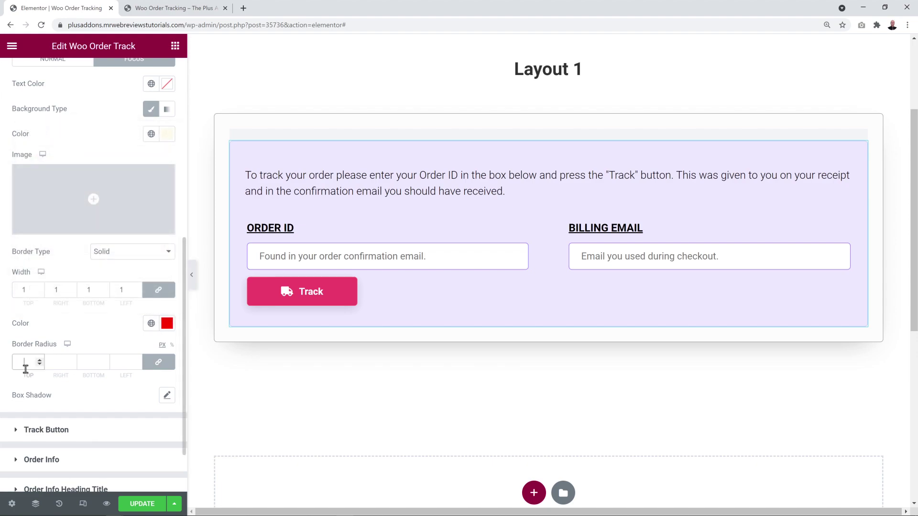
type("5")
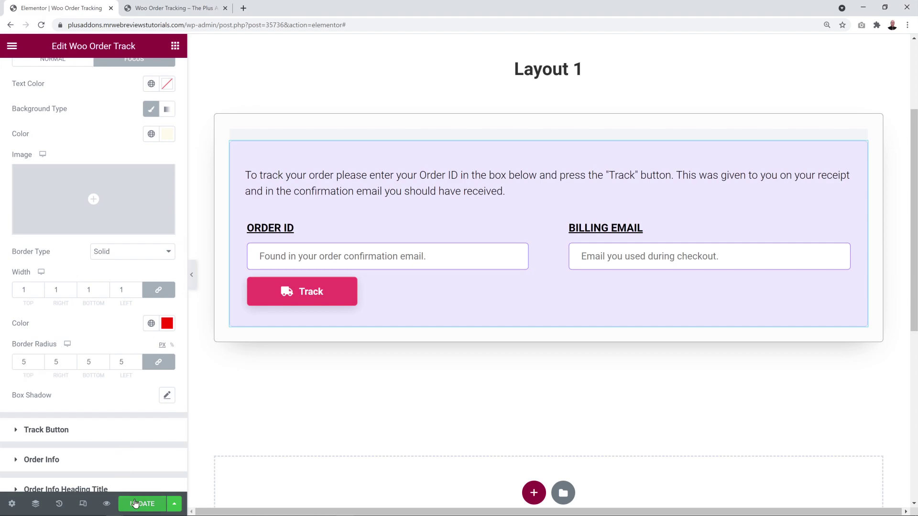
left_click(106, 504)
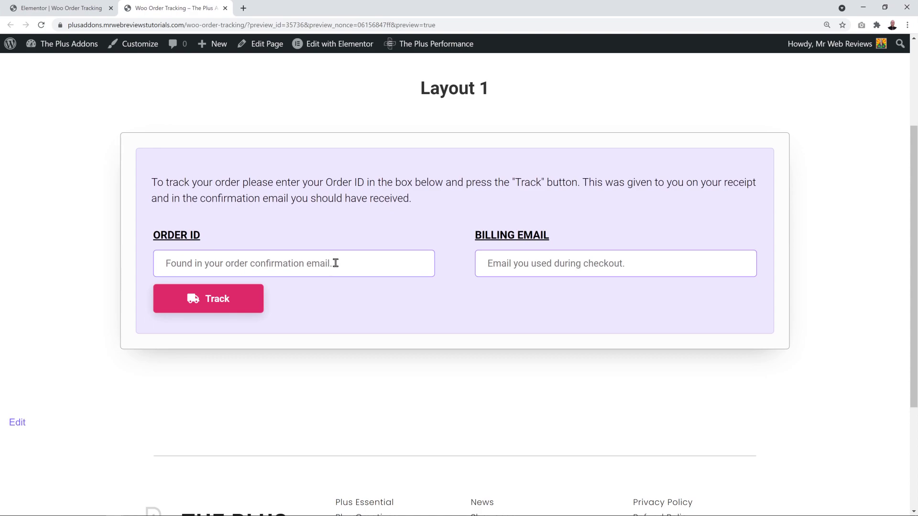
left_click(341, 262)
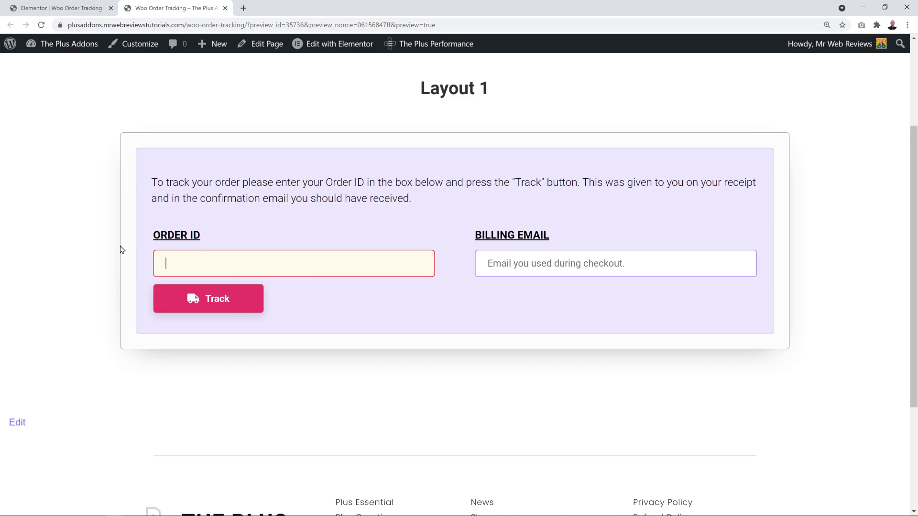
left_click(611, 267)
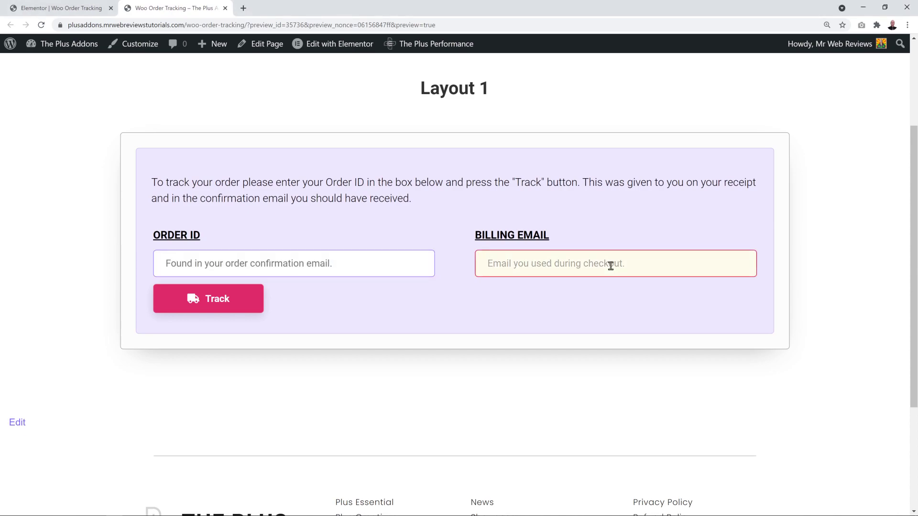
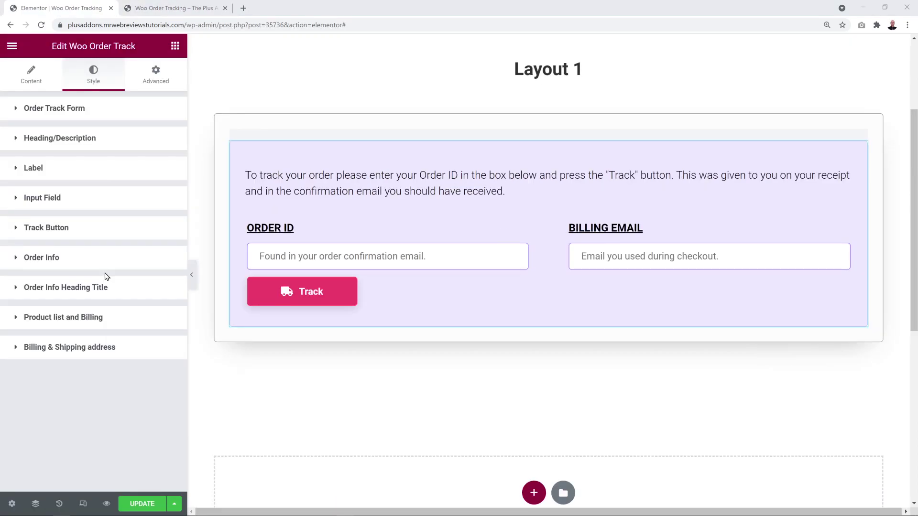
- Widen the track button to 202 in its style options
left_click(58, 229)
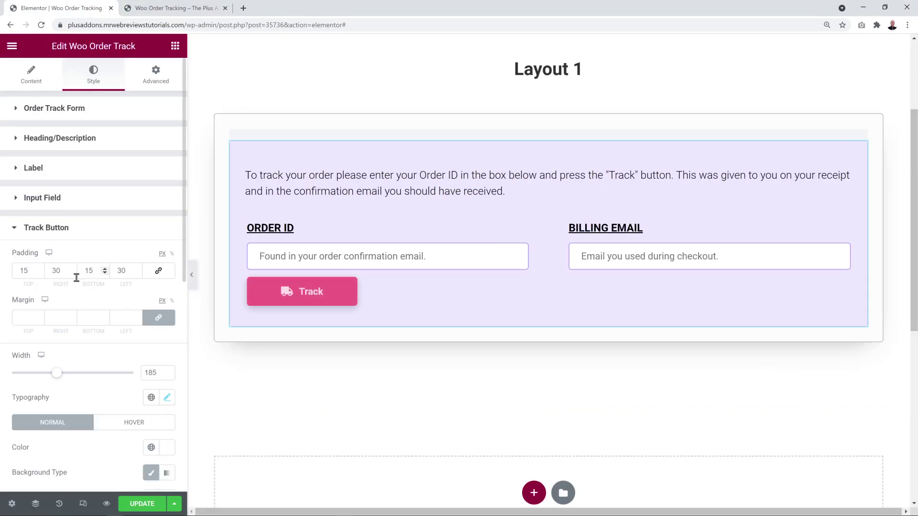
scroll(113, 293, "down", 3)
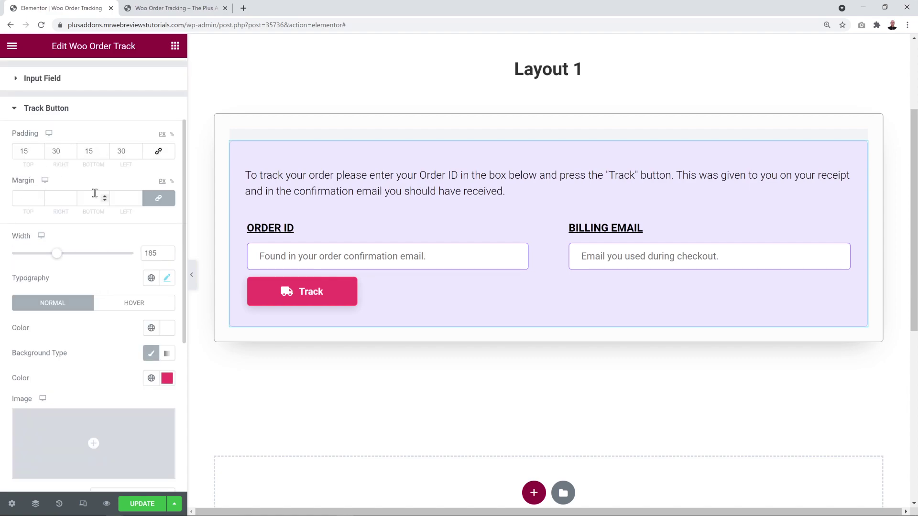
mouse_move(58, 255)
left_mouse_down()
mouse_move(85, 257)
mouse_move(53, 256)
mouse_move(61, 256)
left_mouse_up()
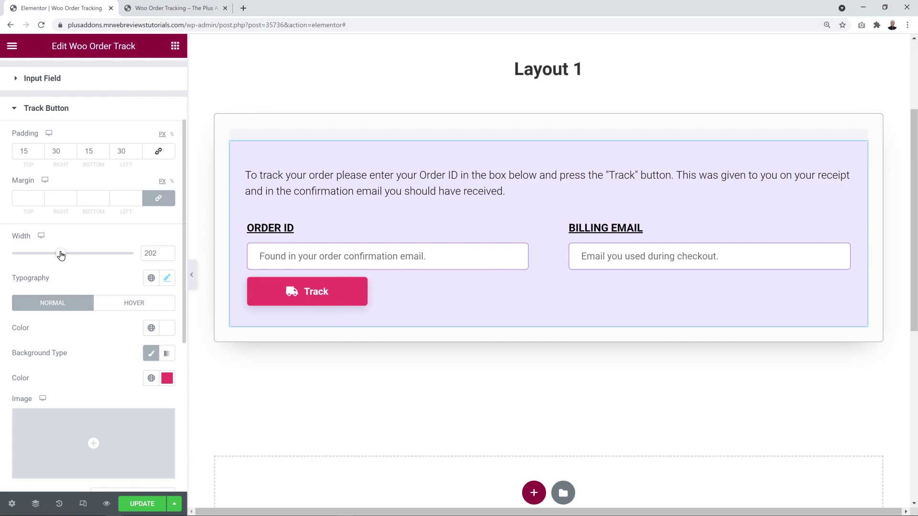
- Set the track button's typography weight to 400
left_click(167, 278)
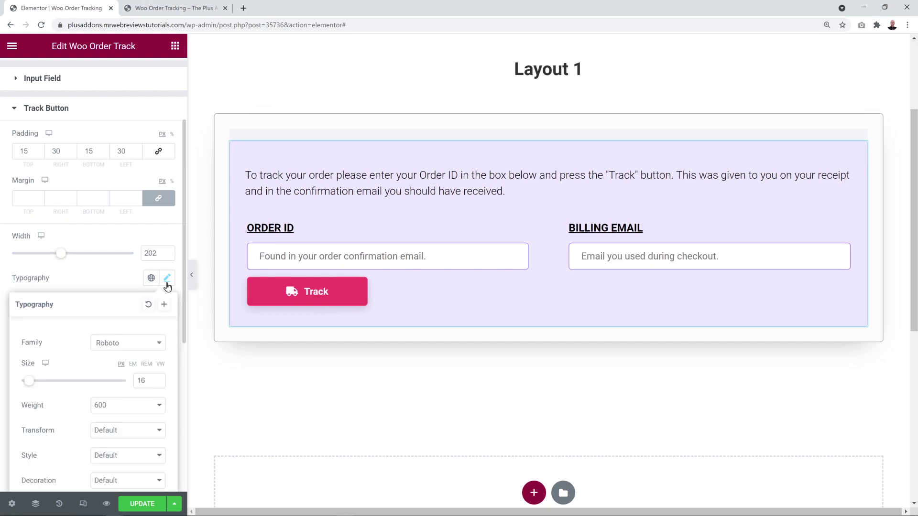
left_click(152, 406)
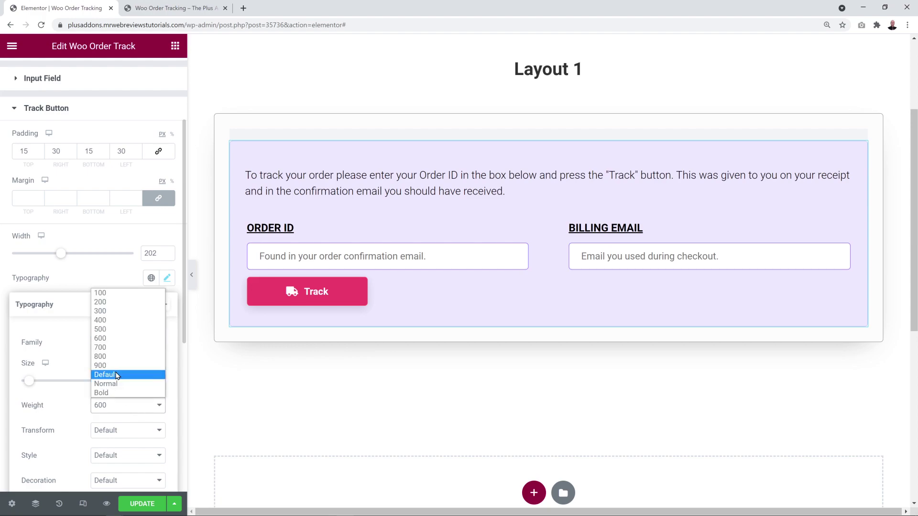
left_click(118, 320)
left_click(90, 294)
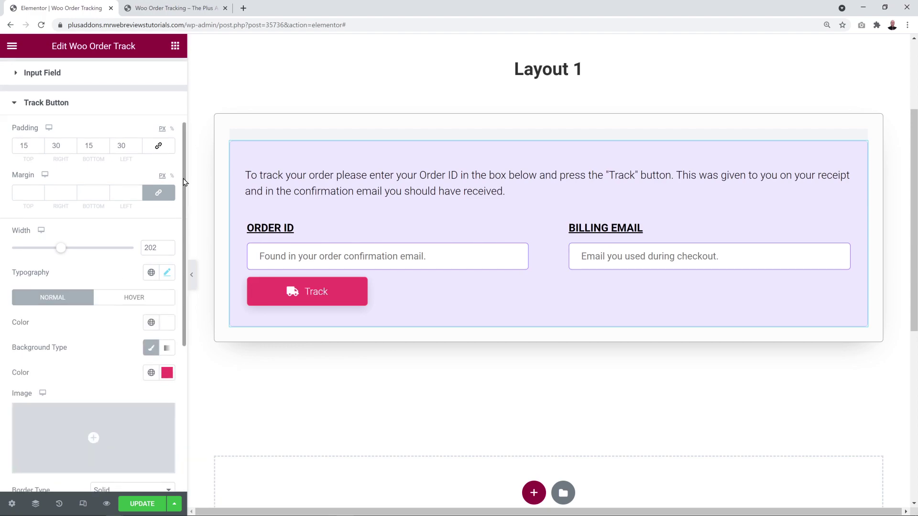
- Review the track button's normal-state color, border and shadow options, and open the Order Info style options
left_click_drag(183, 179, 176, 252)
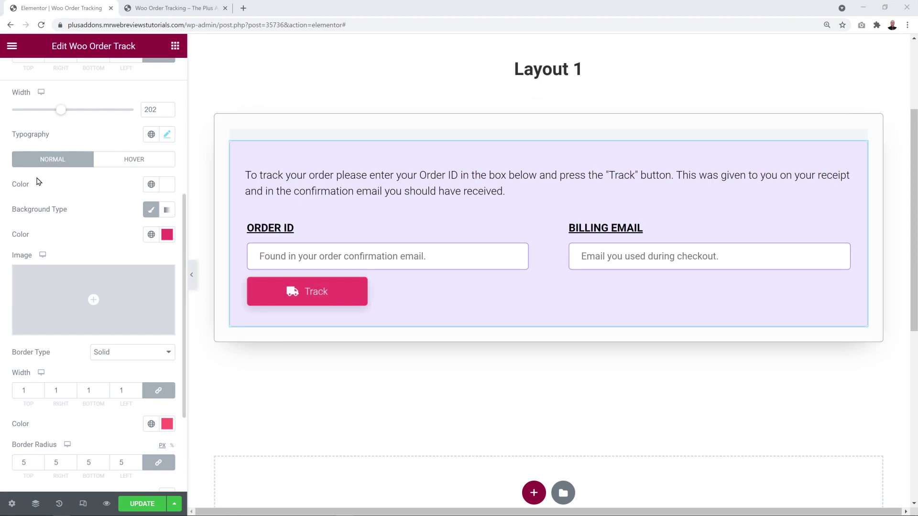
scroll(100, 385, "down", 3)
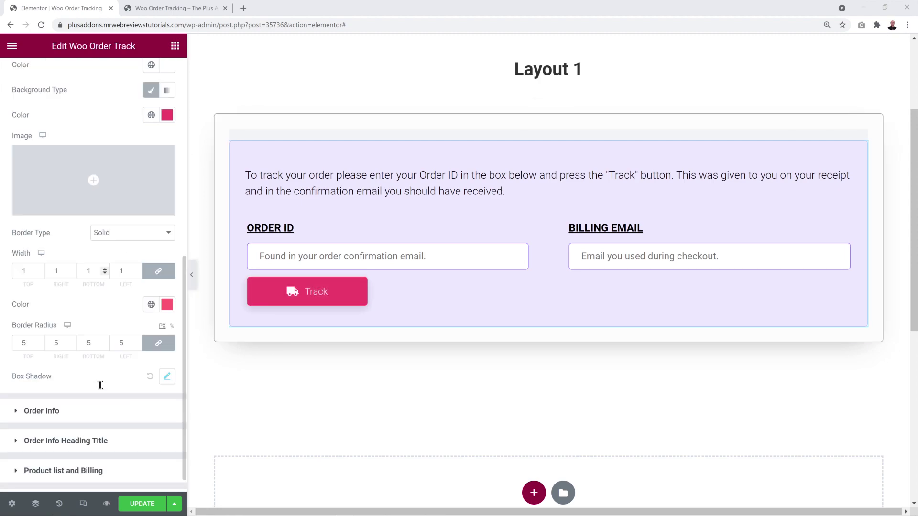
left_click(52, 417)
scroll(92, 293, "down", 3)
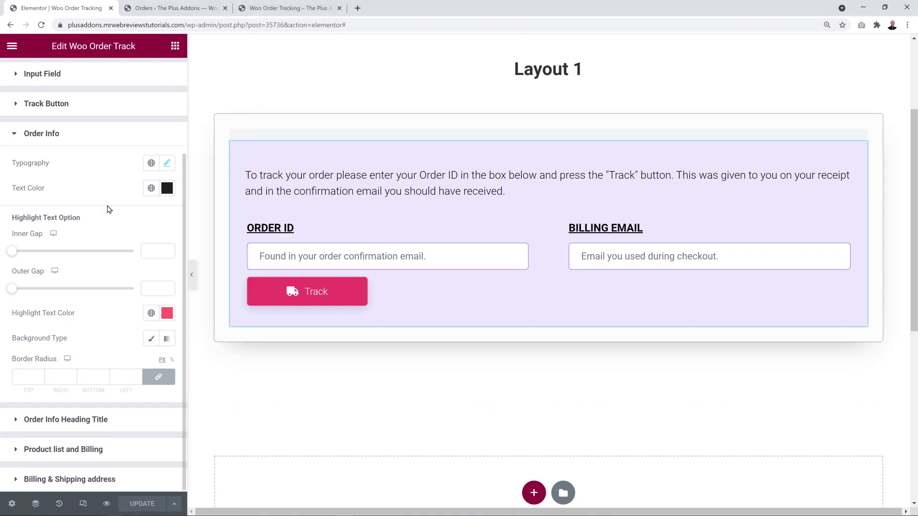
- Find an existing order in the WooCommerce Orders list and track it on the preview page using its order ID and billing email
left_click(190, 13)
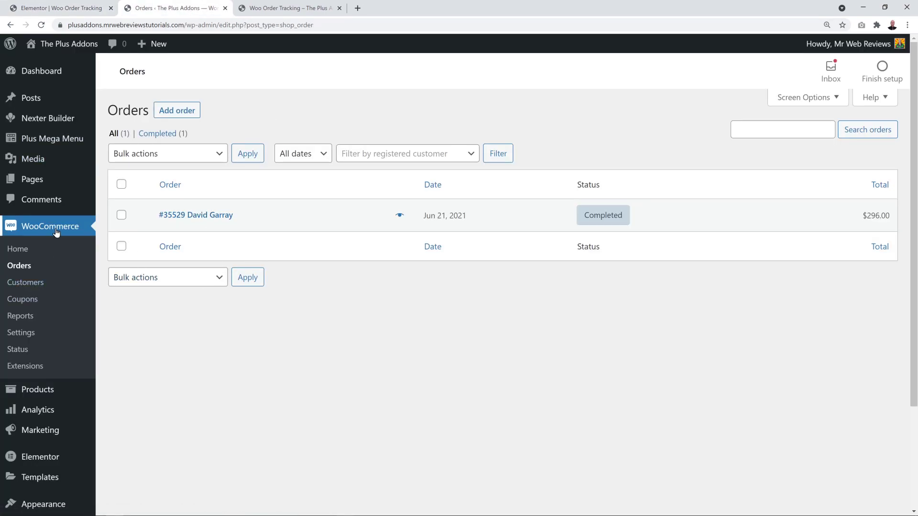
left_click(24, 269)
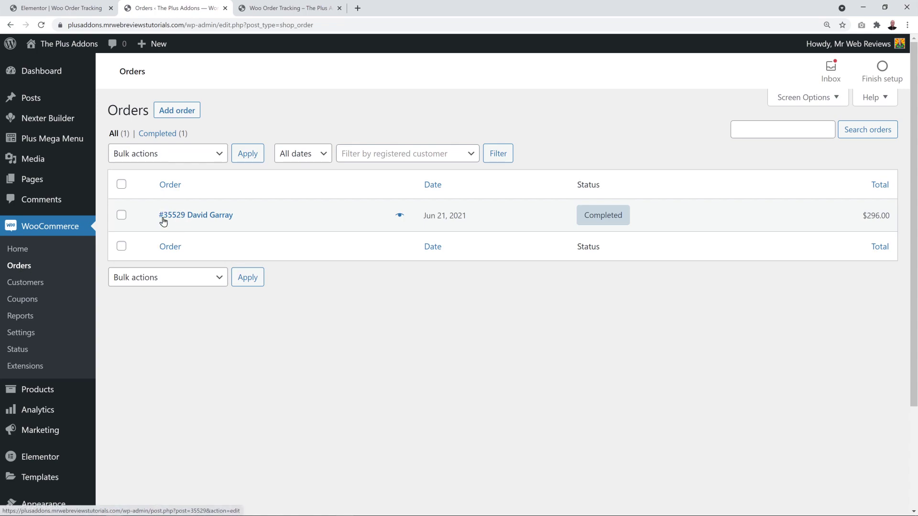
left_click(286, 10)
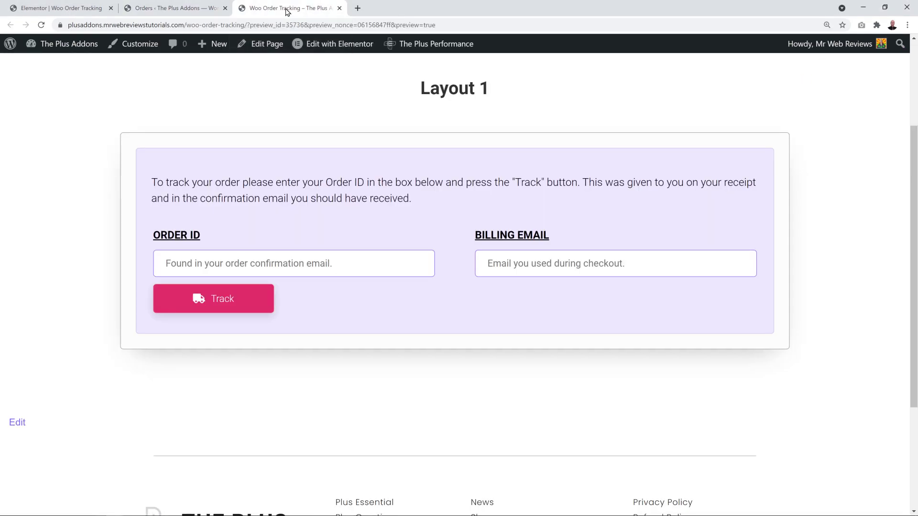
left_click(278, 268)
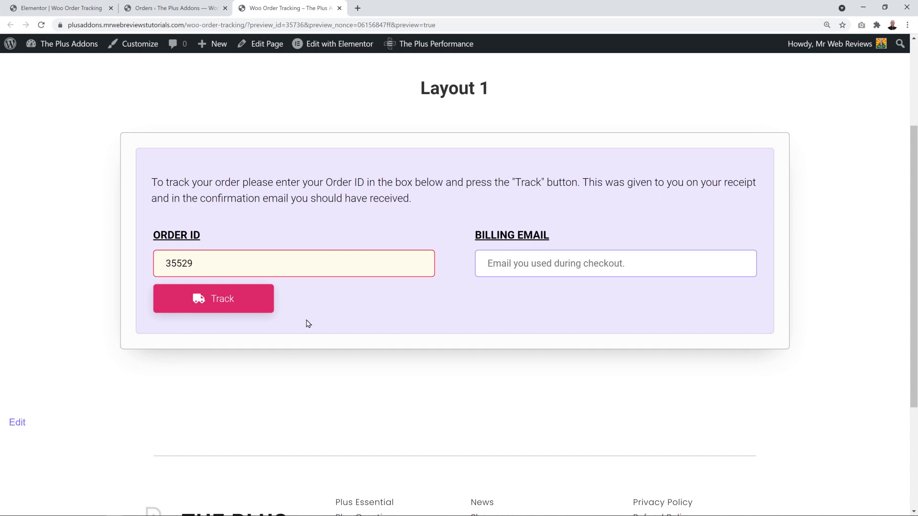
left_click(517, 267)
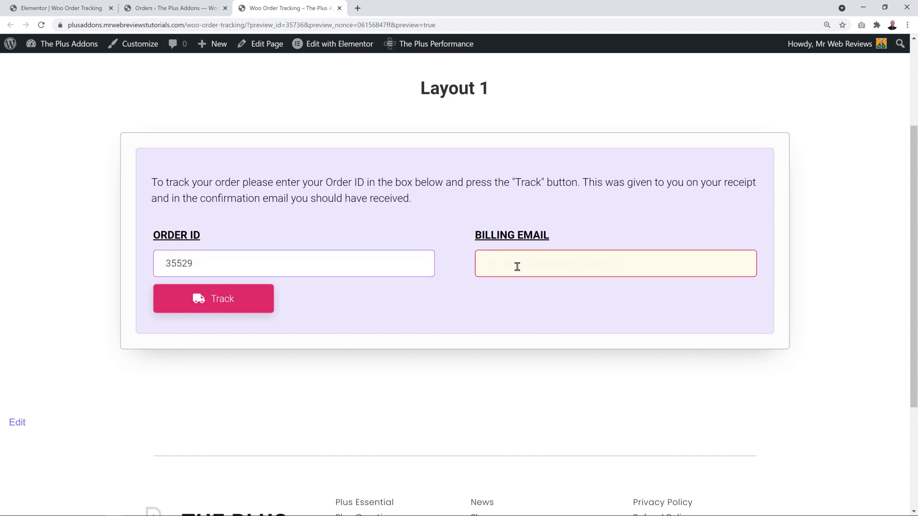
key("ctrl+v")
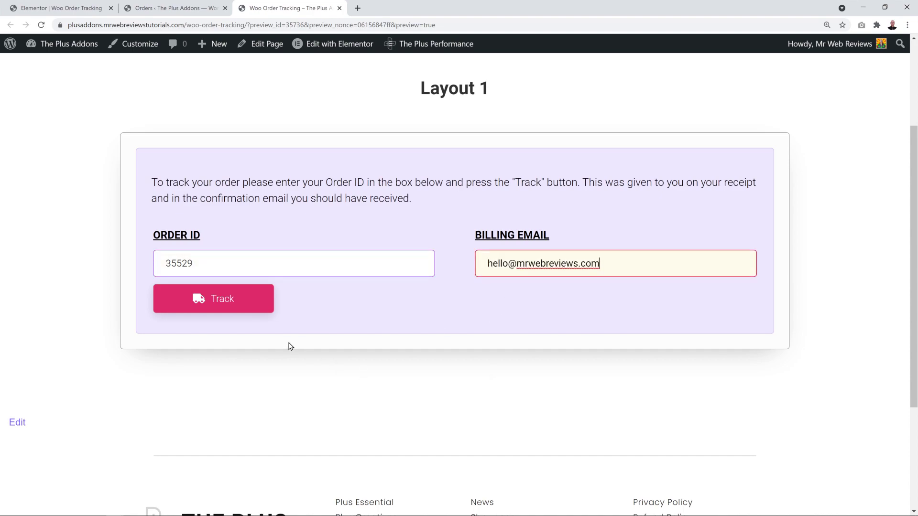
left_click(234, 302)
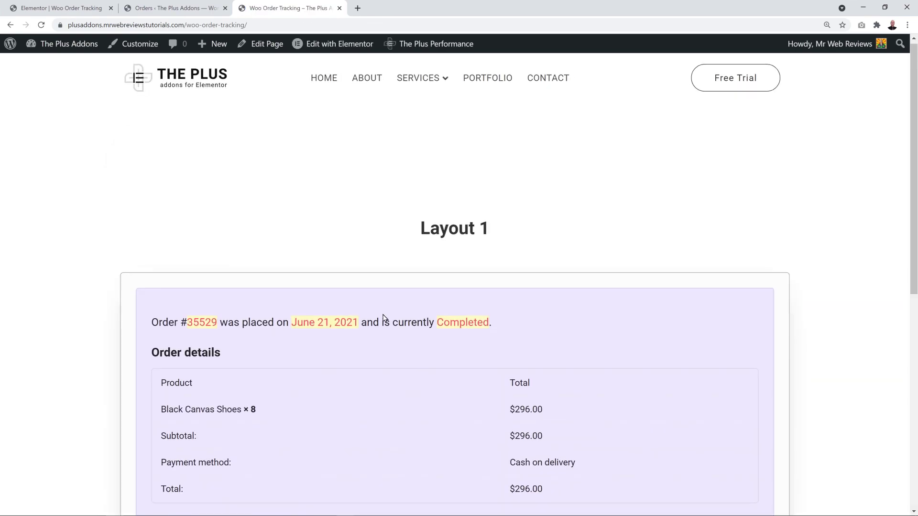
scroll(385, 318, "down", 3)
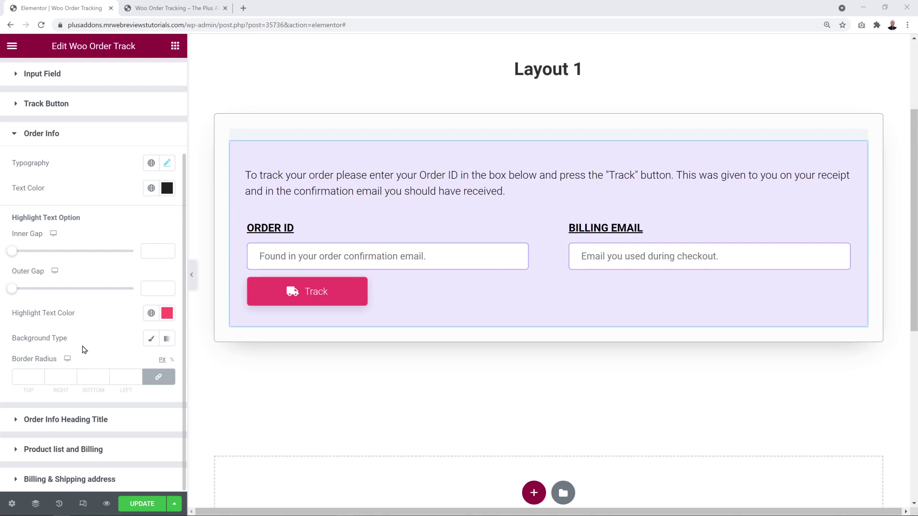
- Compare the highlighted text in the tracked order's details with the Highlight Text options under Order Info
left_click(144, 7)
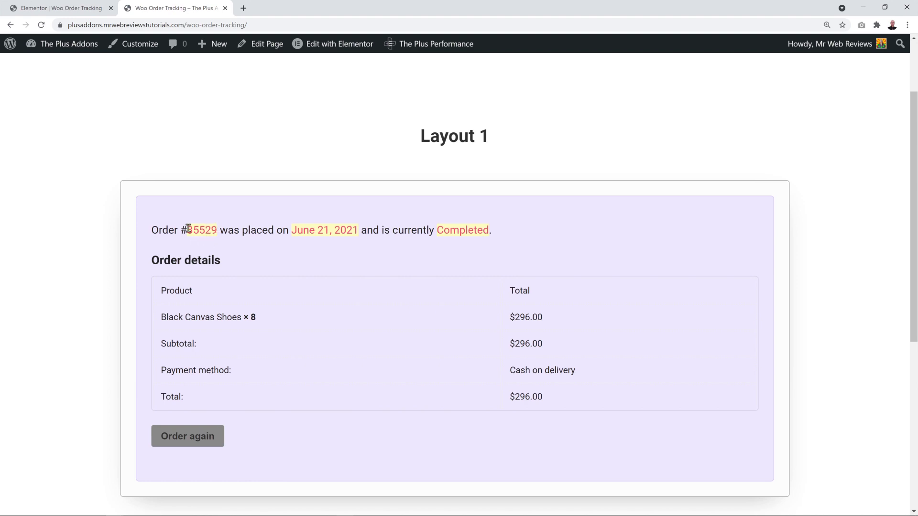
left_click(75, 9)
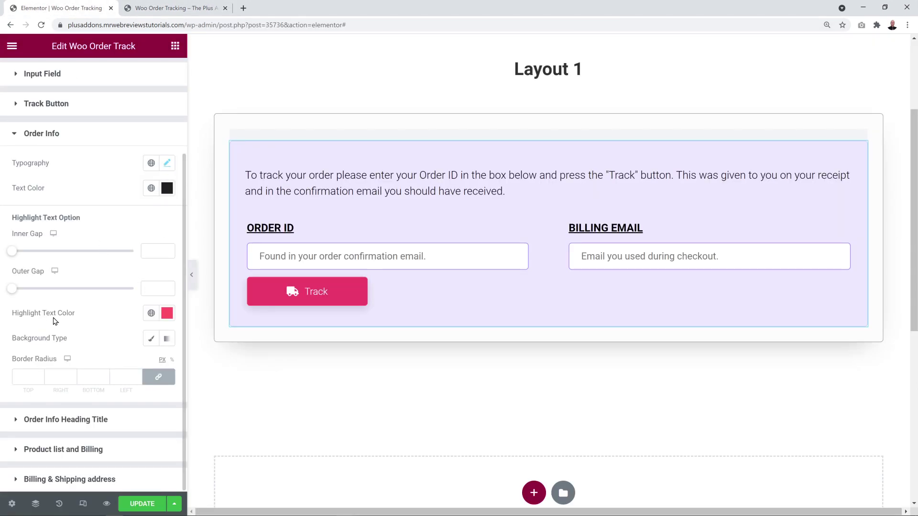
left_click(185, 9)
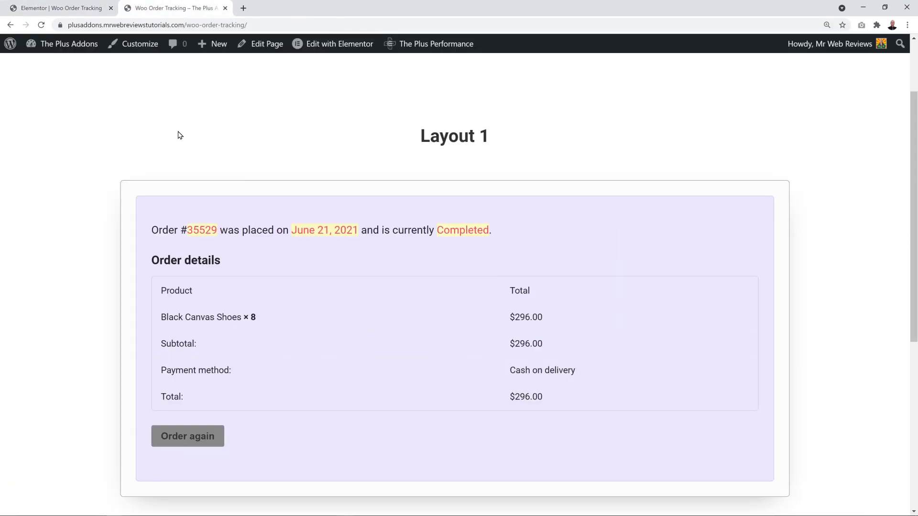
left_click(91, 9)
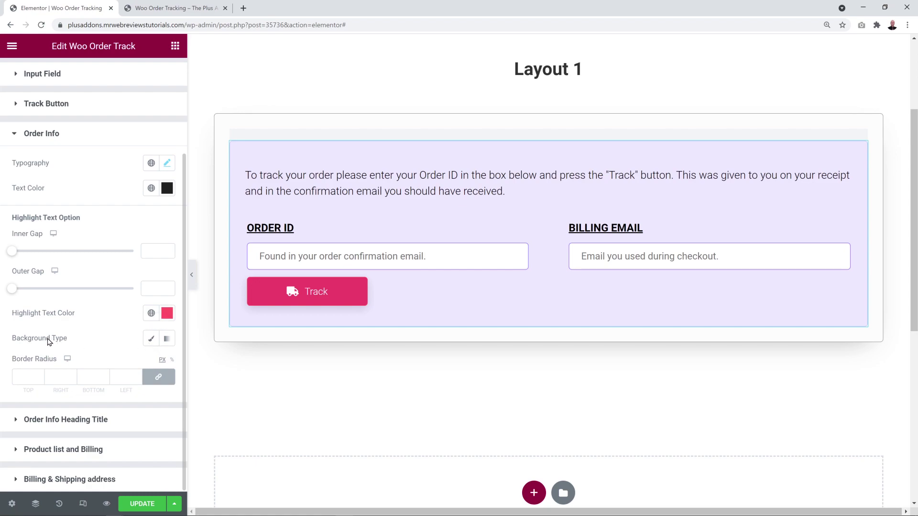
- Give the highlighted order info text a classic background in #FFFDFD and check it on the order tracking page
left_click(152, 339)
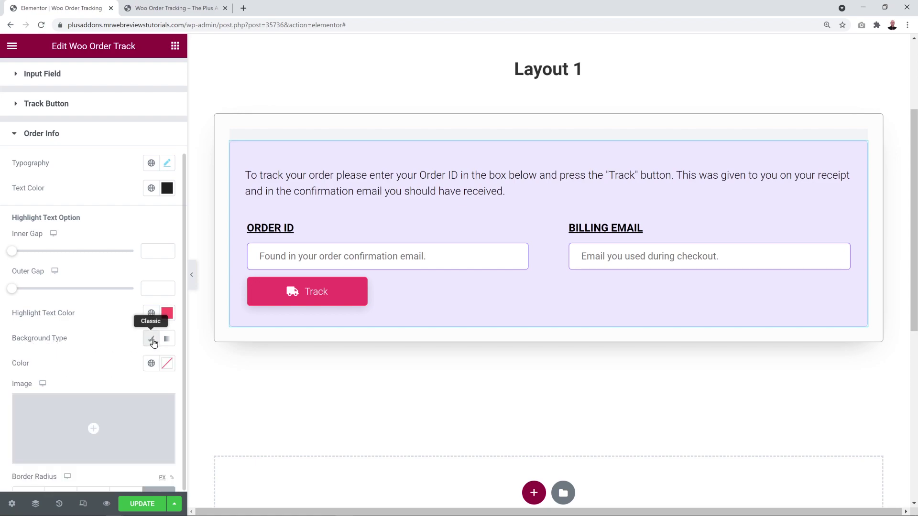
left_click(167, 365)
type("#FFFFFF")
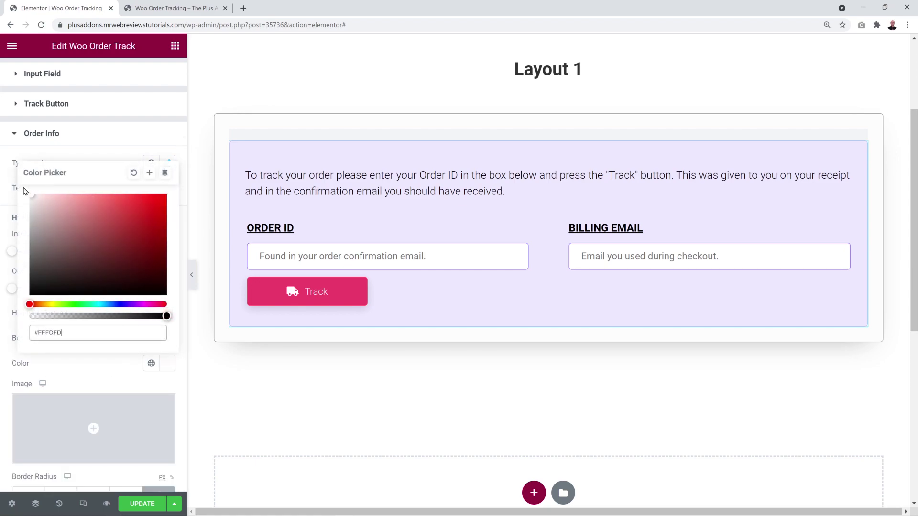
left_click(87, 360)
scroll(86, 330, "down", 3)
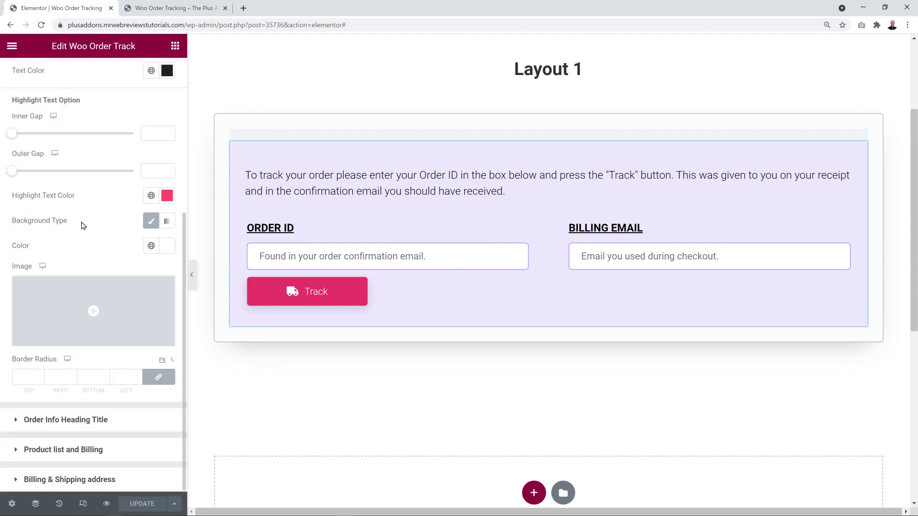
left_click(166, 11)
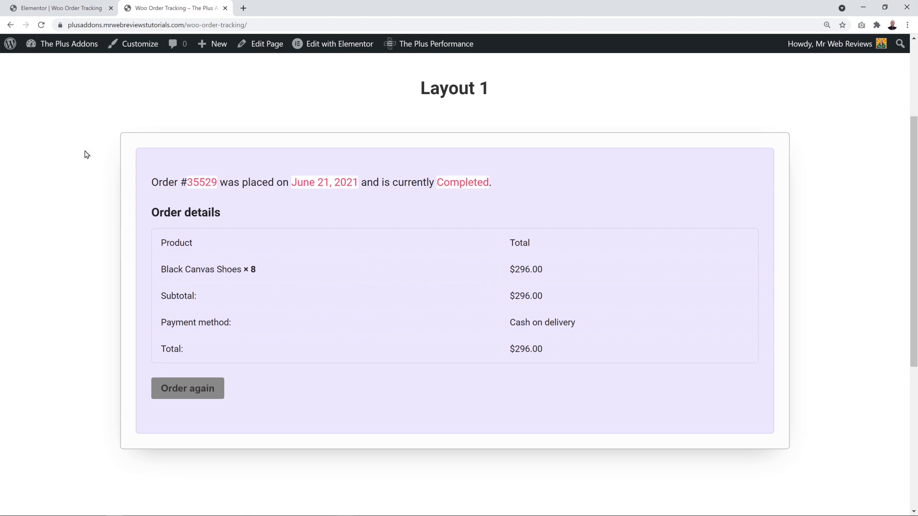
- Examine the Order Info Heading Title options against the Order details heading on the page, and open the Product list and Billing options
key("ctrl+Page_Up")
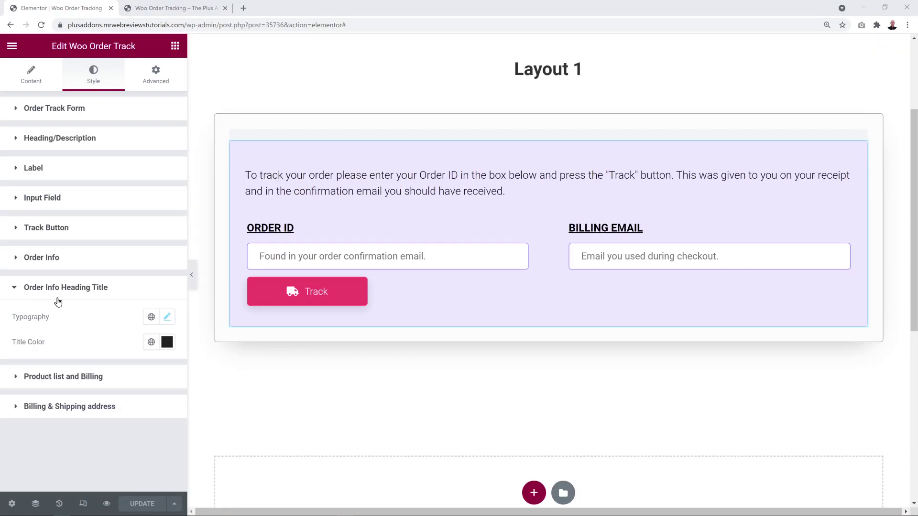
left_click(145, 7)
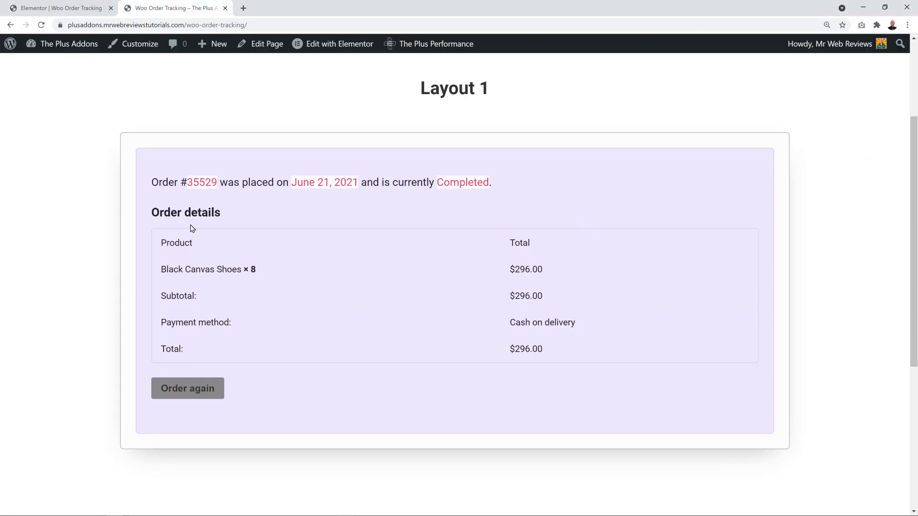
left_click(84, 12)
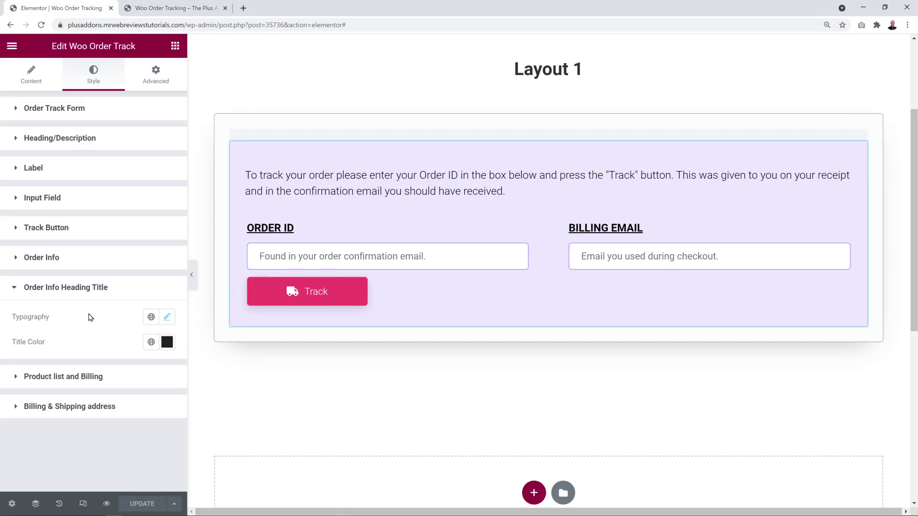
left_click(83, 381)
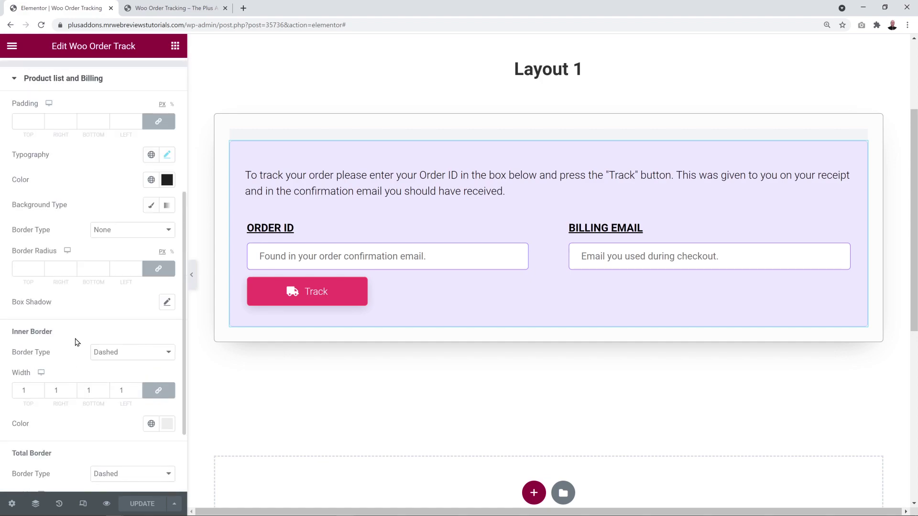
- Give the product list and billing table a classic background and a solid border with a width of 1
left_click(178, 9)
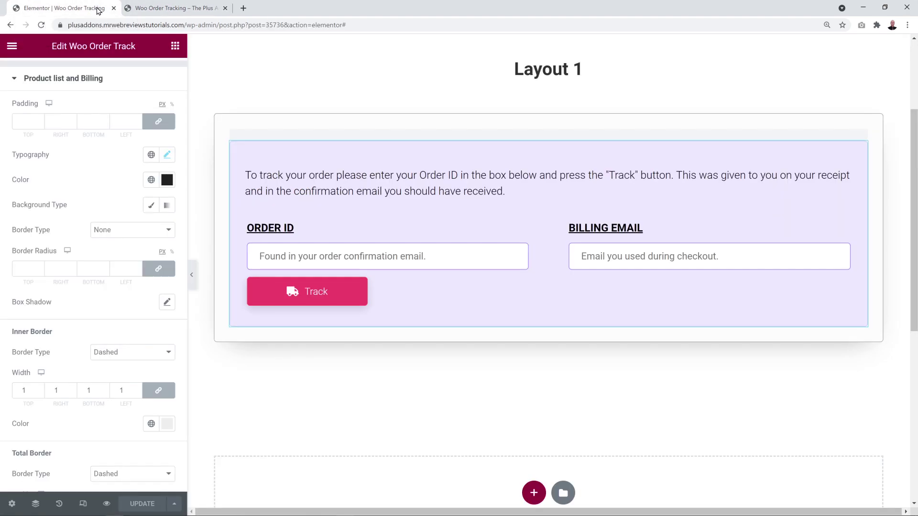
left_click(79, 10)
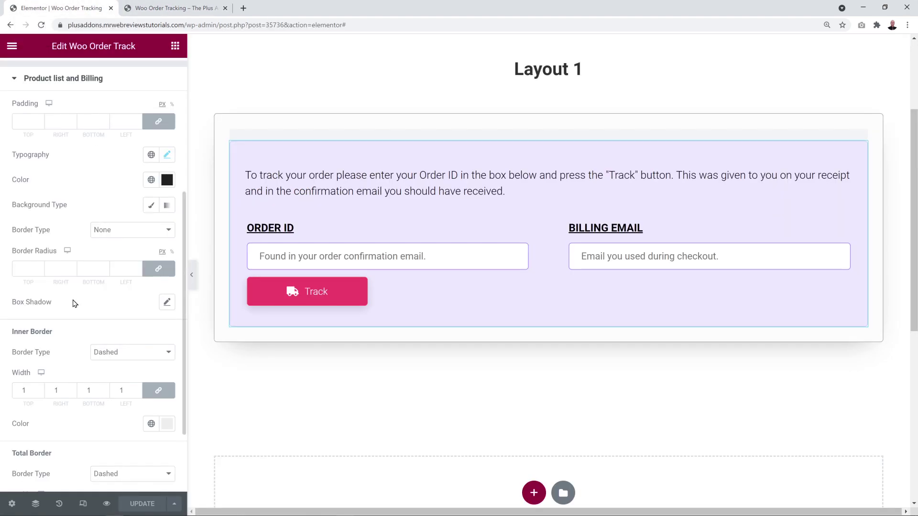
left_click(151, 205)
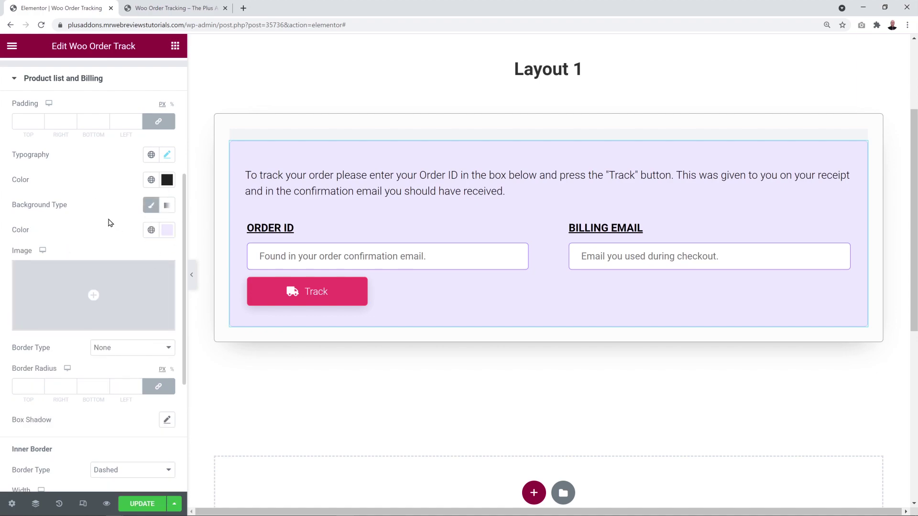
left_click(116, 348)
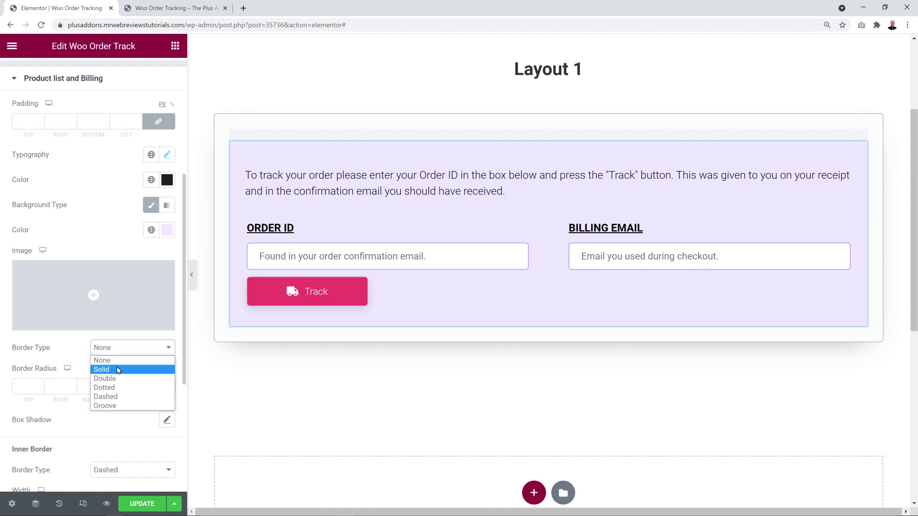
left_click(117, 369)
left_click(29, 385)
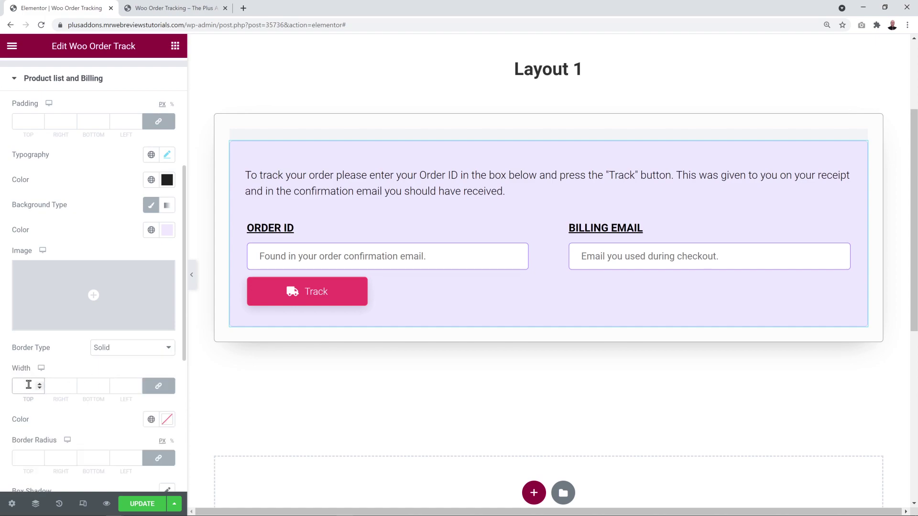
type("1")
- Set the product list and billing border color to #A778FF and its border radius to 5 px
scroll(119, 349, "down", 3)
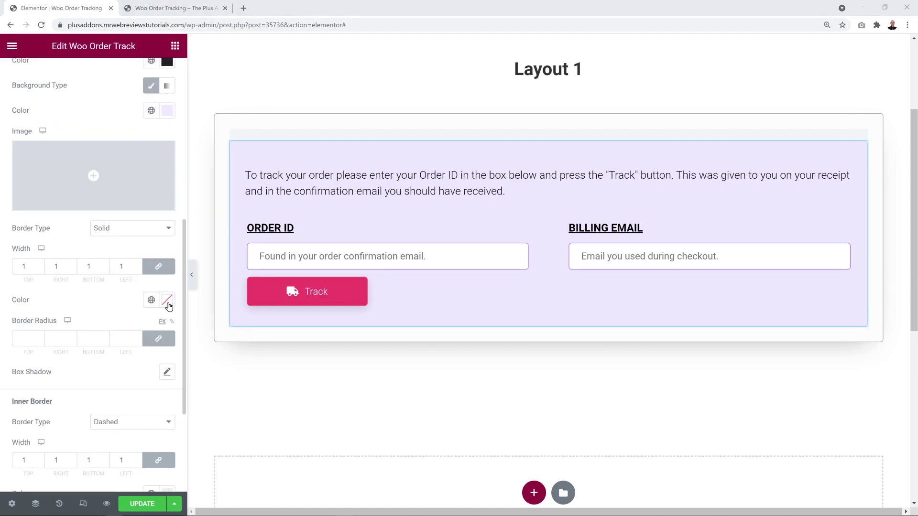
left_click(168, 301)
type("#F2EBFF")
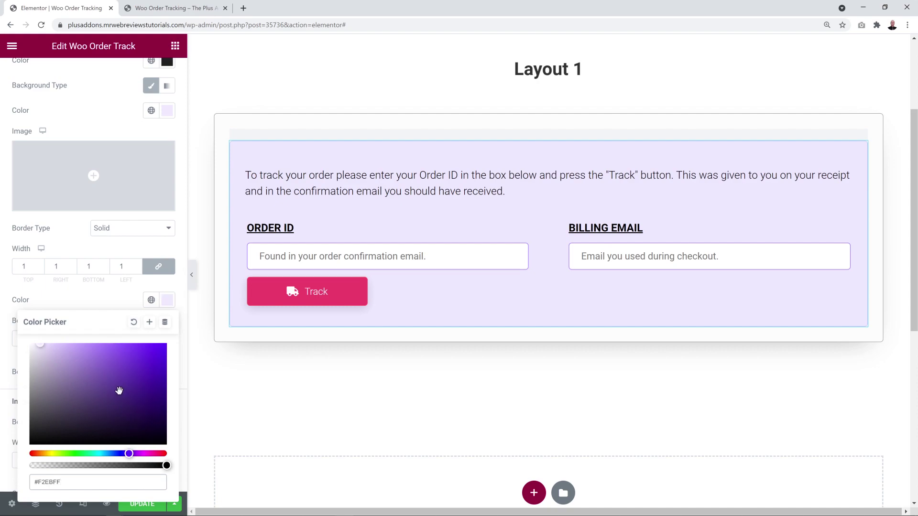
left_click_drag(119, 391, 102, 344)
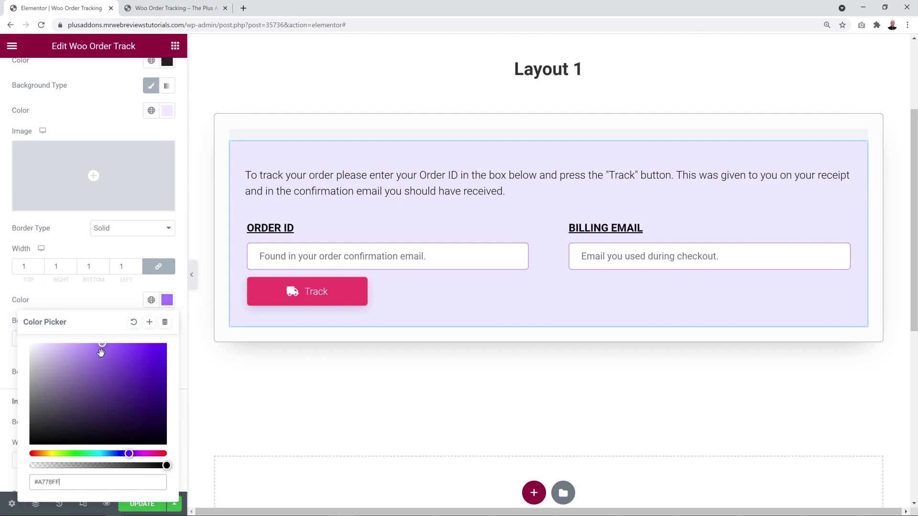
left_click(113, 297)
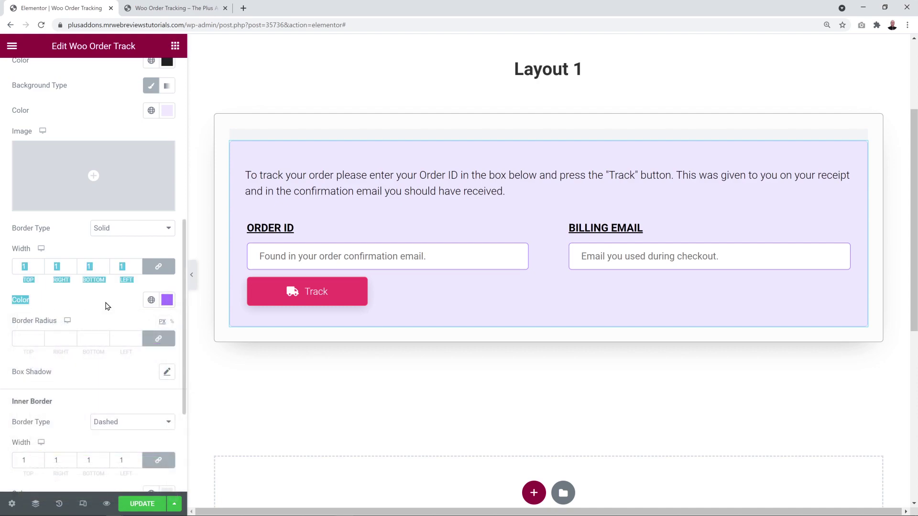
left_click(24, 341)
type("5")
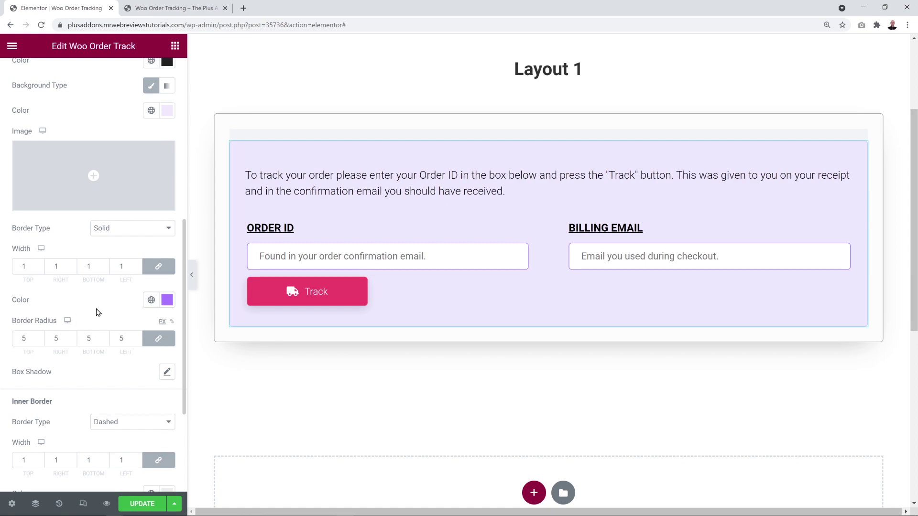
- Check the restyled order details table on the order tracking page and return to the widget's settings
scroll(98, 313, "down", 1)
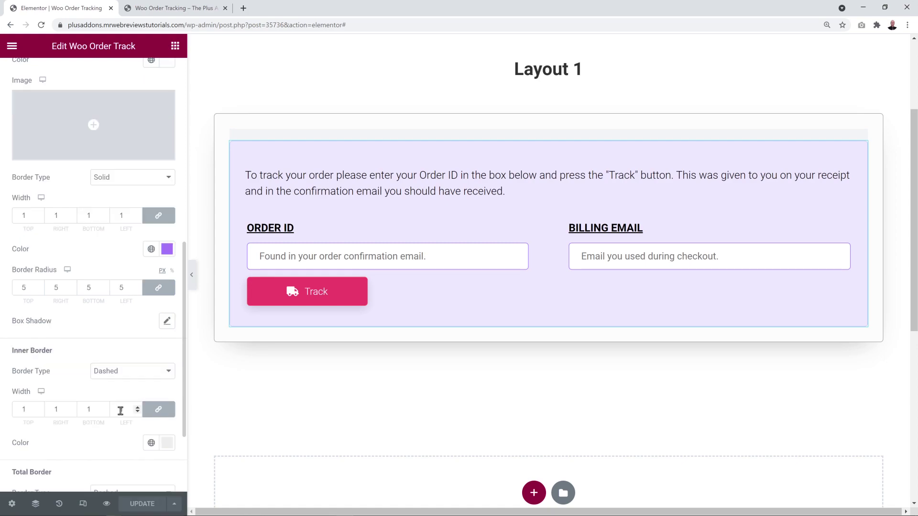
left_click(174, 8)
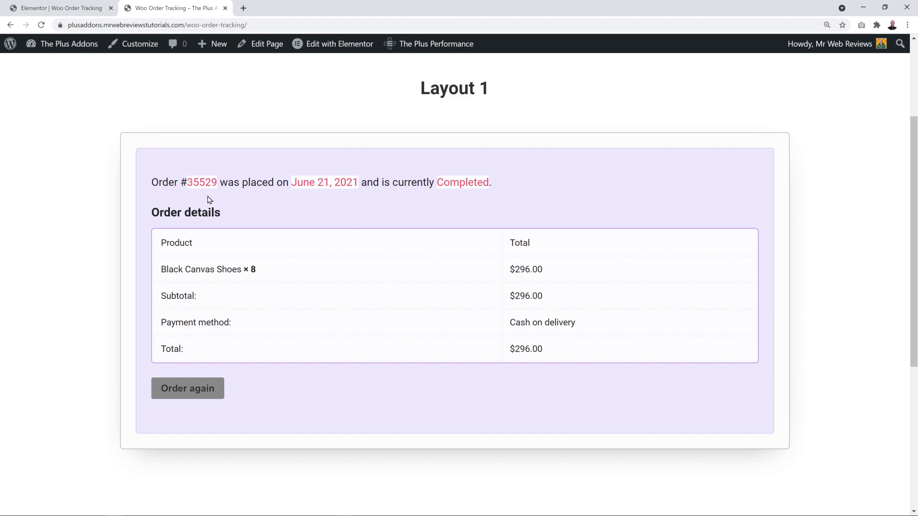
left_click(67, 8)
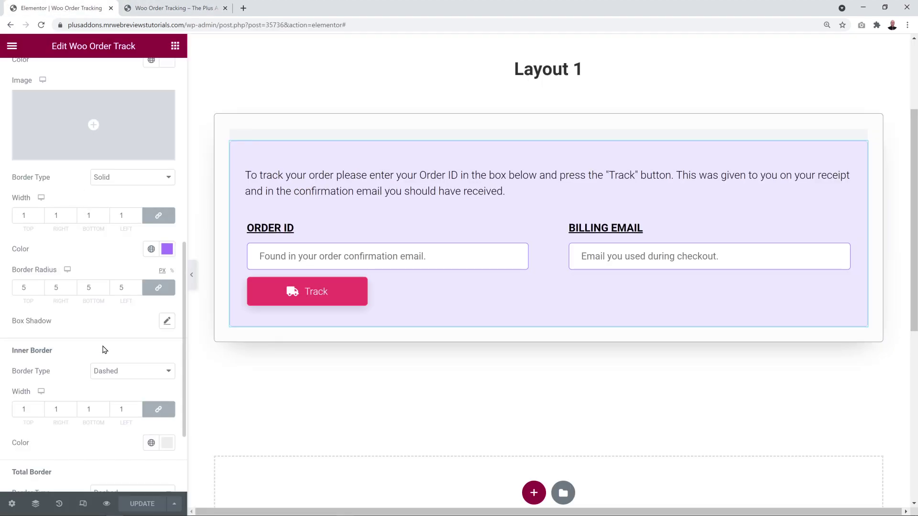
- Set the Inner Border color of the product list to #DCDCDC and copy the color code
scroll(102, 350, "down", 3)
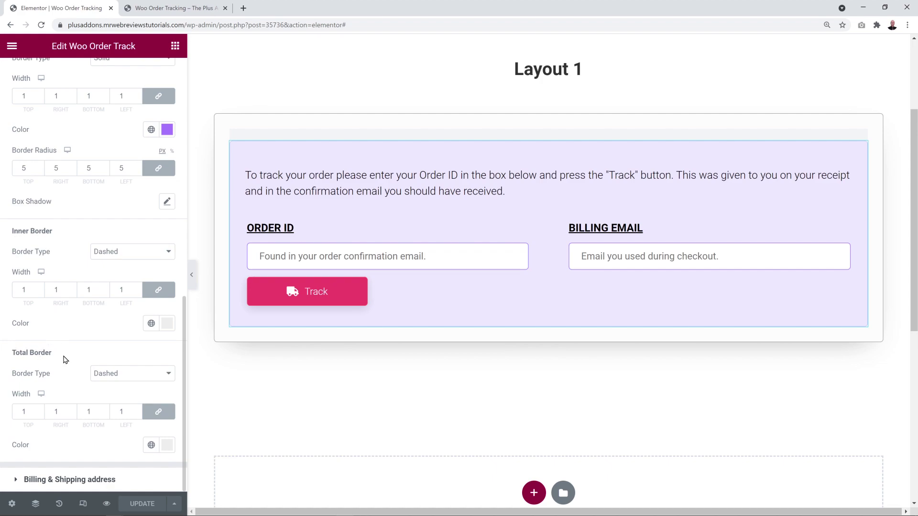
left_click(168, 325)
triple_click(68, 293)
type("#DDDDDD")
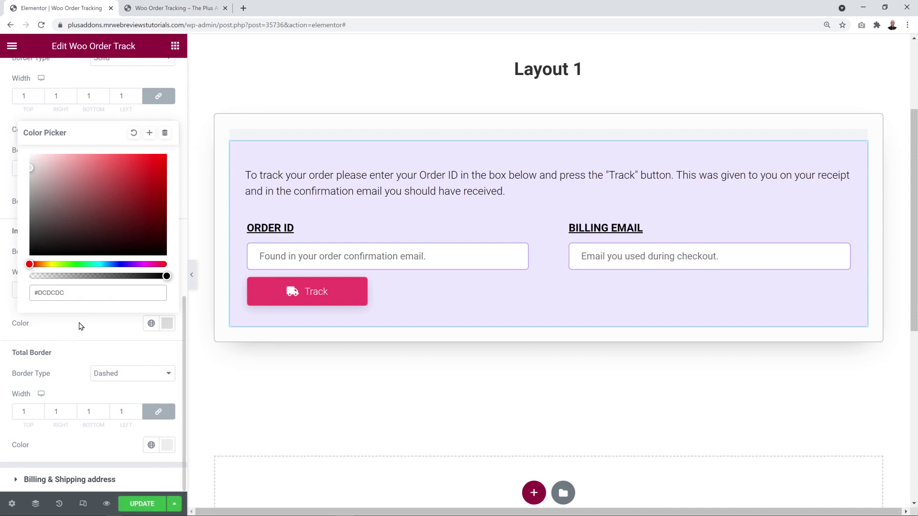
left_click_drag(65, 292, 7, 294)
left_click(39, 328)
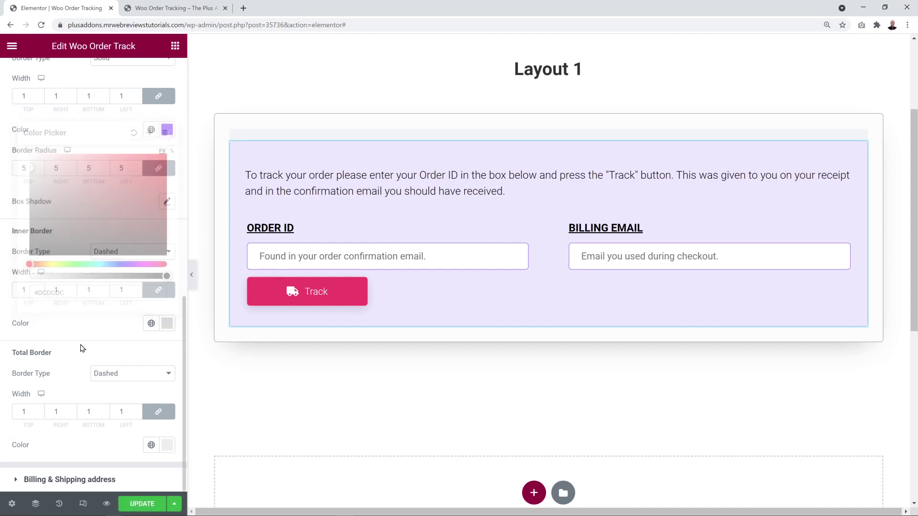
- Set the Total Border color to #DCDCDC and open the Billing & Shipping address options
left_click(166, 447)
triple_click(95, 412)
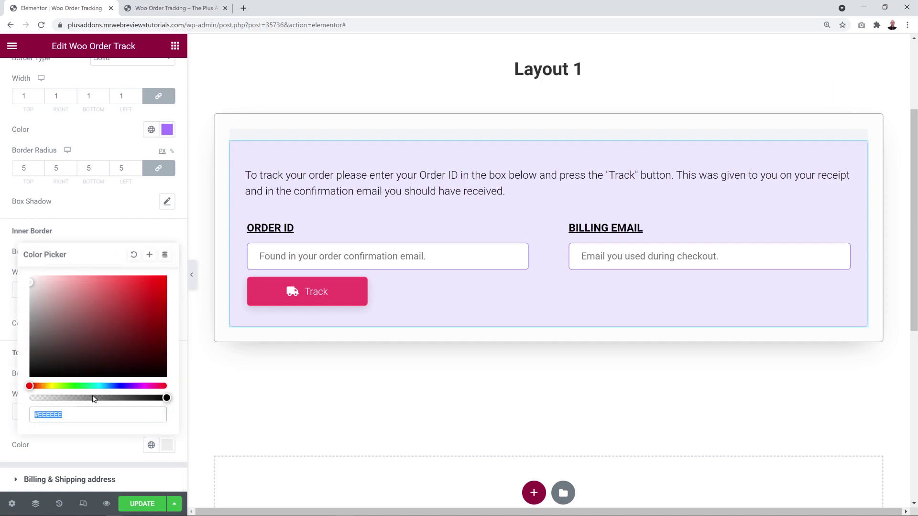
type("#DCDCDC")
left_click(99, 228)
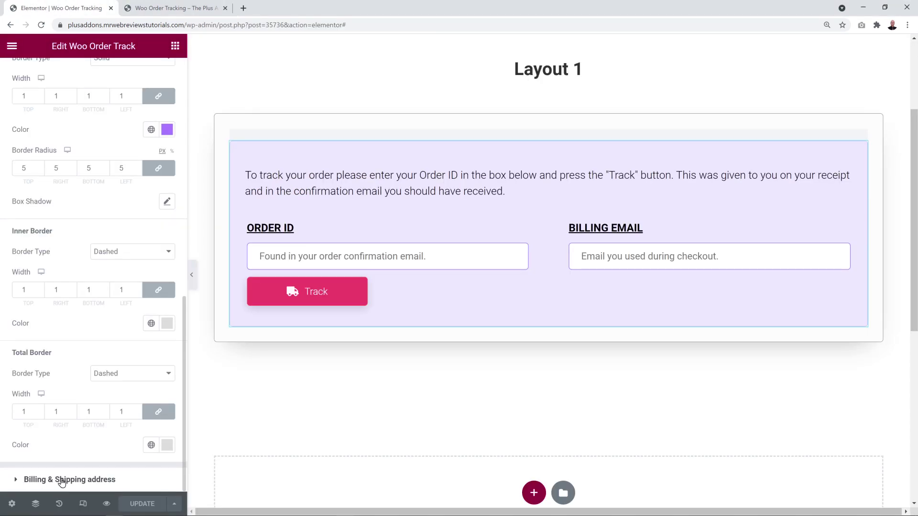
left_click(61, 479)
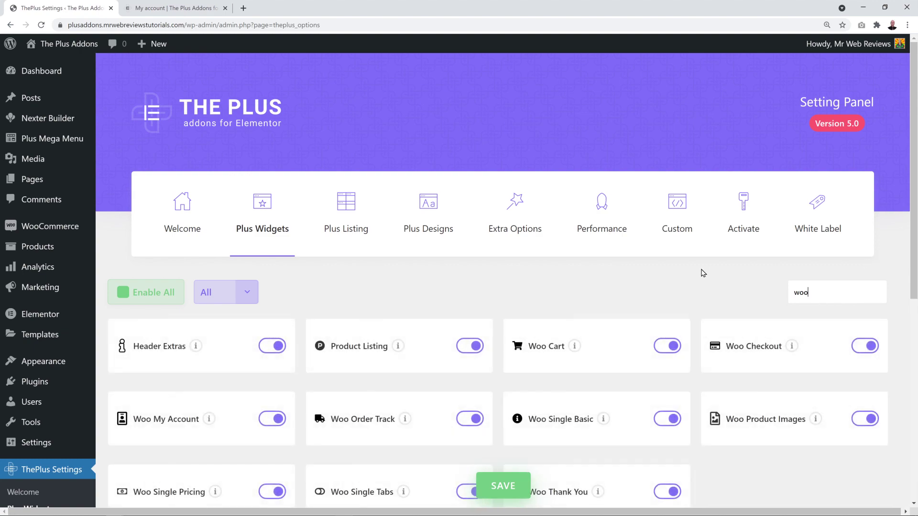
- Save the Plus Widgets settings with Woo My Account enabled, and purge all of the plugin's cache
scroll(242, 414, "down", 1)
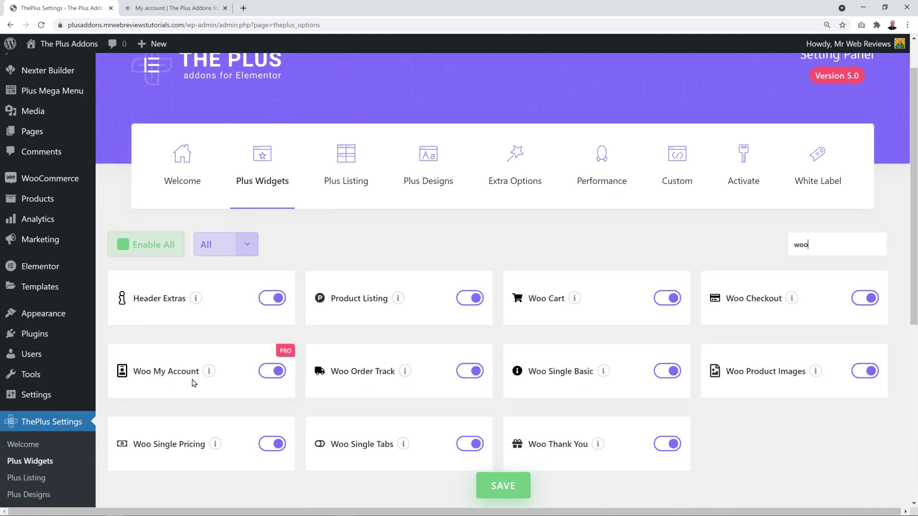
left_click(277, 377)
left_click(275, 381)
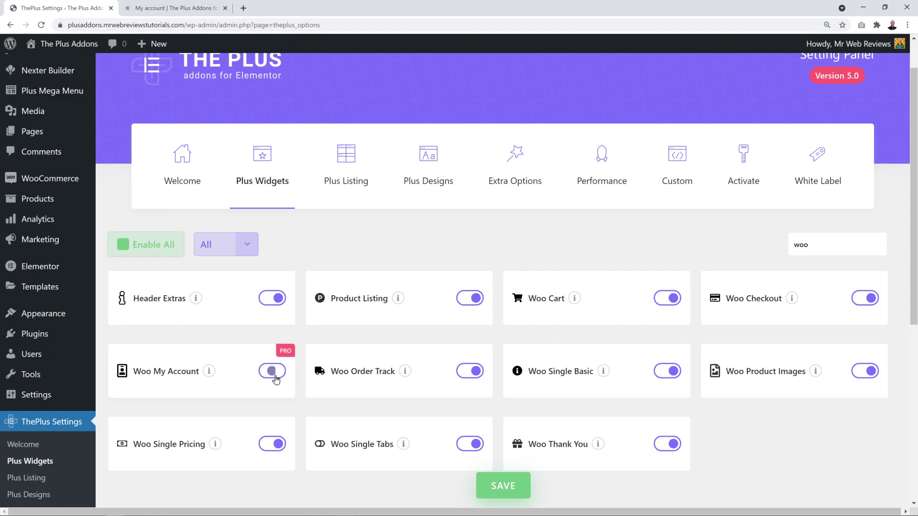
left_click(508, 486)
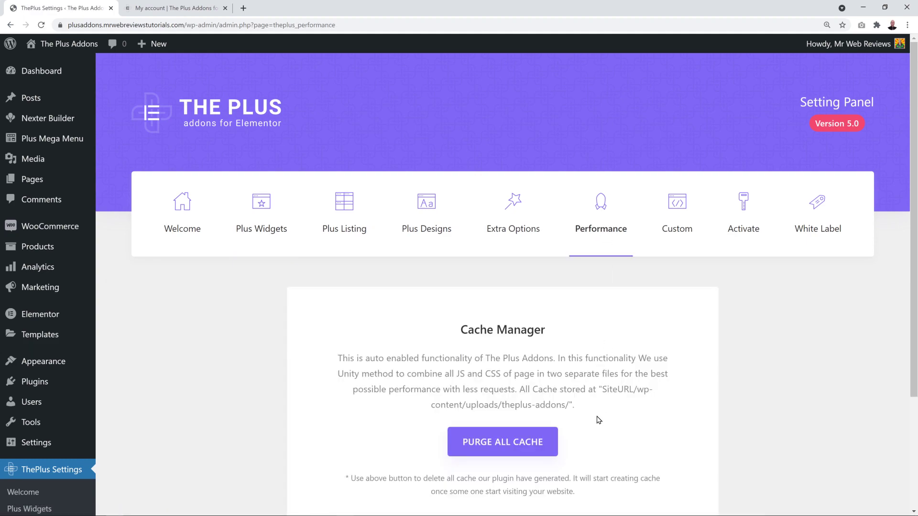
left_click(506, 447)
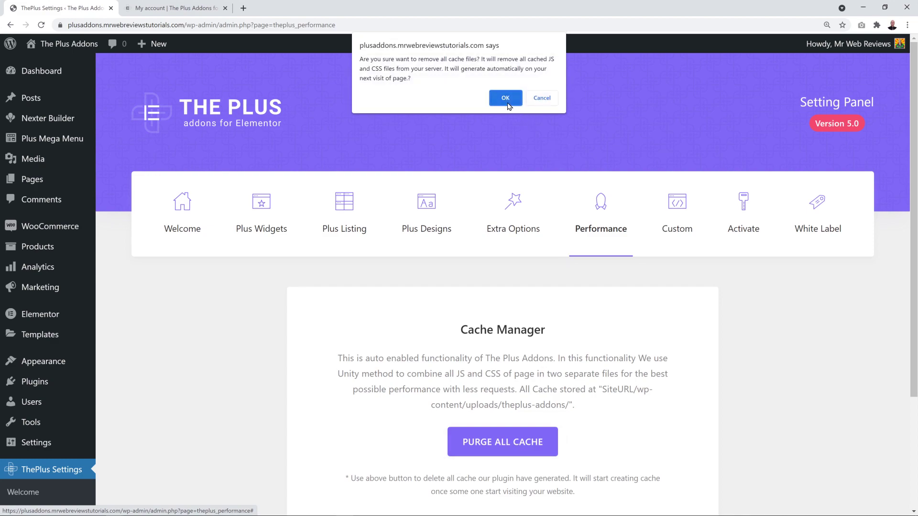
left_click(507, 99)
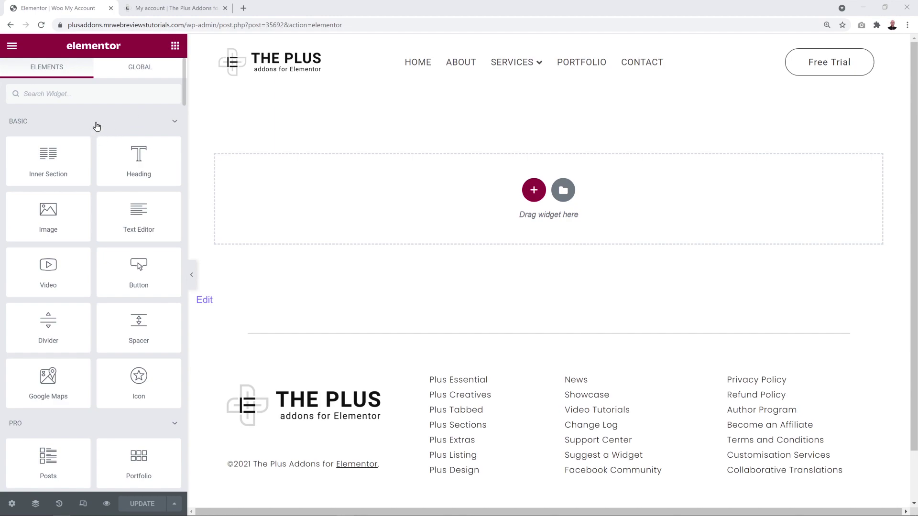
- Try to place the Woo My Account widget from the PlusWooBuilder group in the empty page area
scroll(97, 126, "down", 20)
scroll(96, 126, "down", 20)
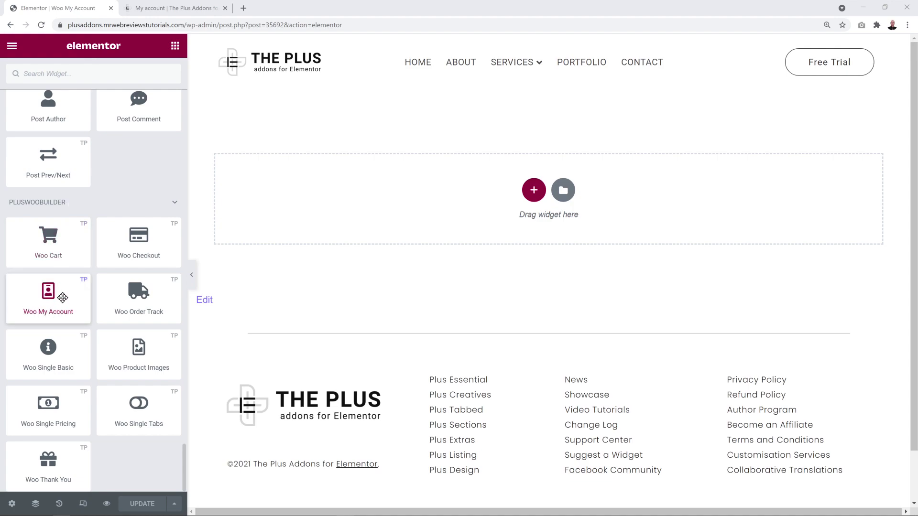
left_click_drag(61, 293, 483, 212)
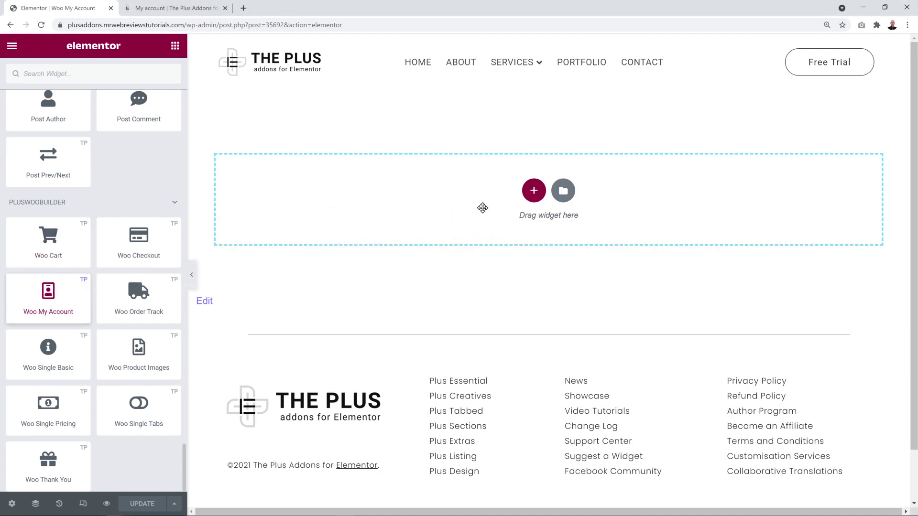
- Look over the layouts on the My account demo page and copy the Layout 1 section
key("ctrl+Tab")
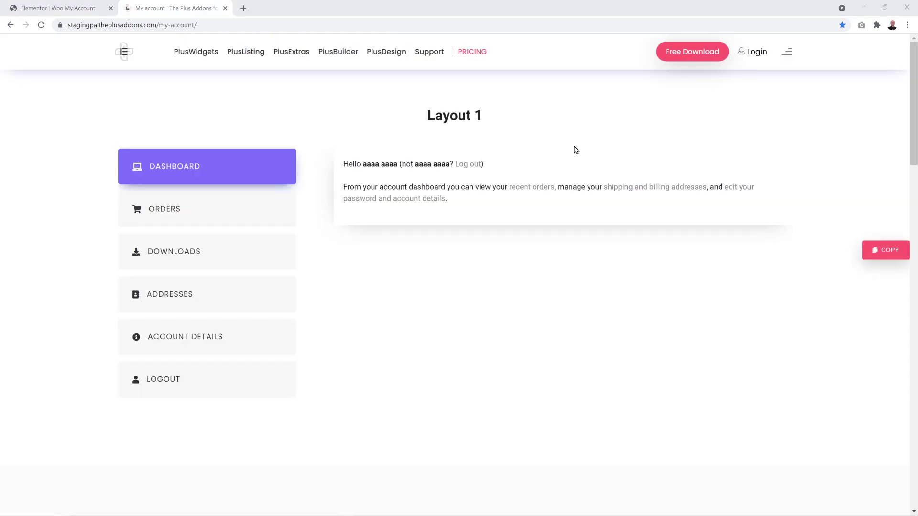
scroll(534, 282, "down", 8)
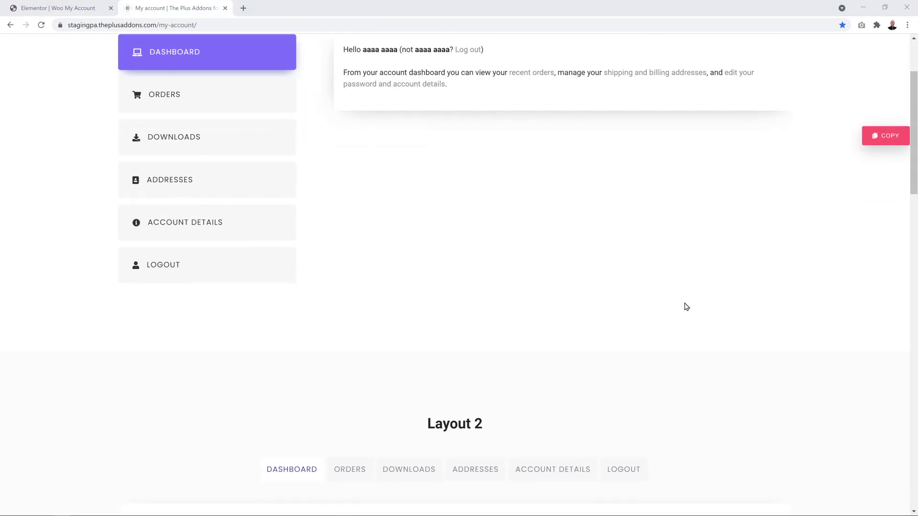
scroll(722, 328, "down", 5)
scroll(720, 328, "up", 13)
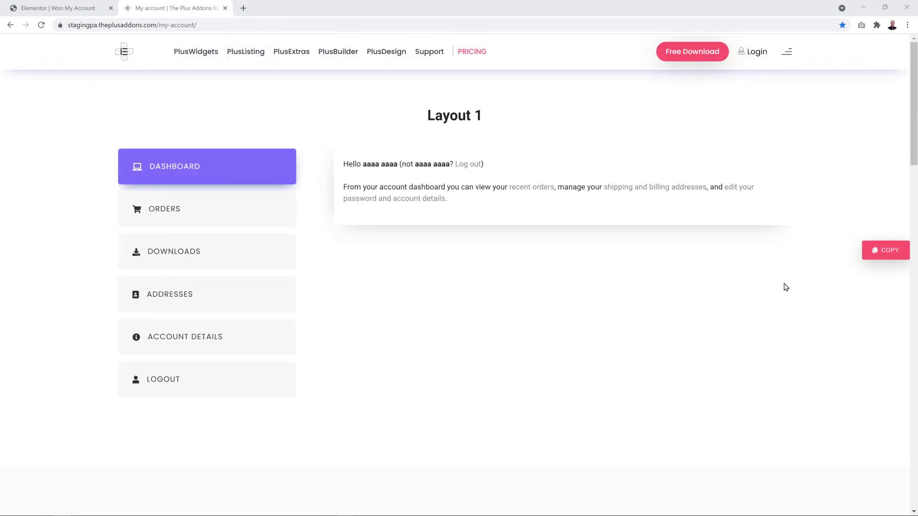
left_click(889, 252)
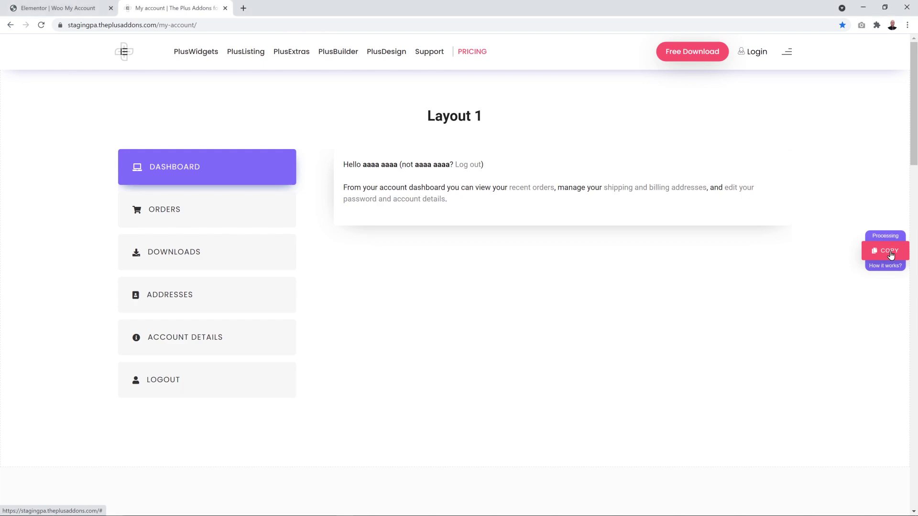
- Add a single-column section to the Woo My Account page in Elementor and insert the copied Layout 1 with Plus Paste
left_click(77, 9)
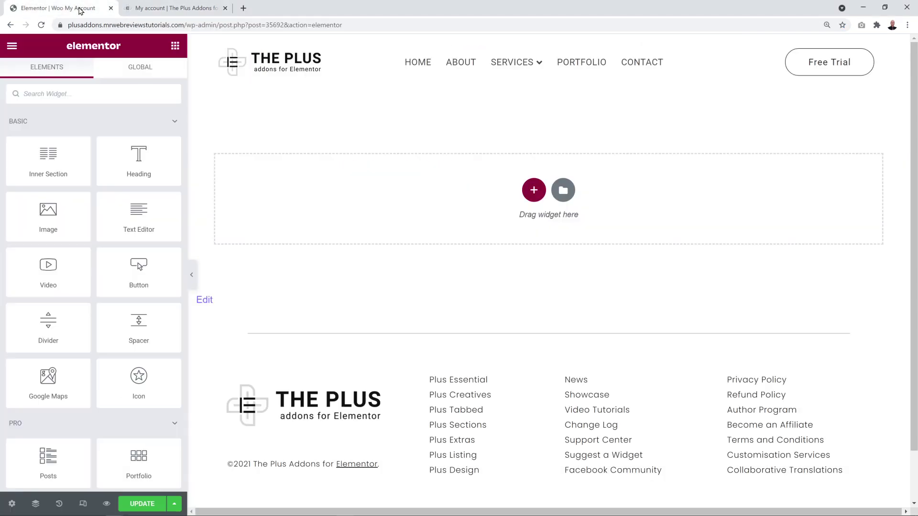
left_click(534, 190)
left_click(401, 215)
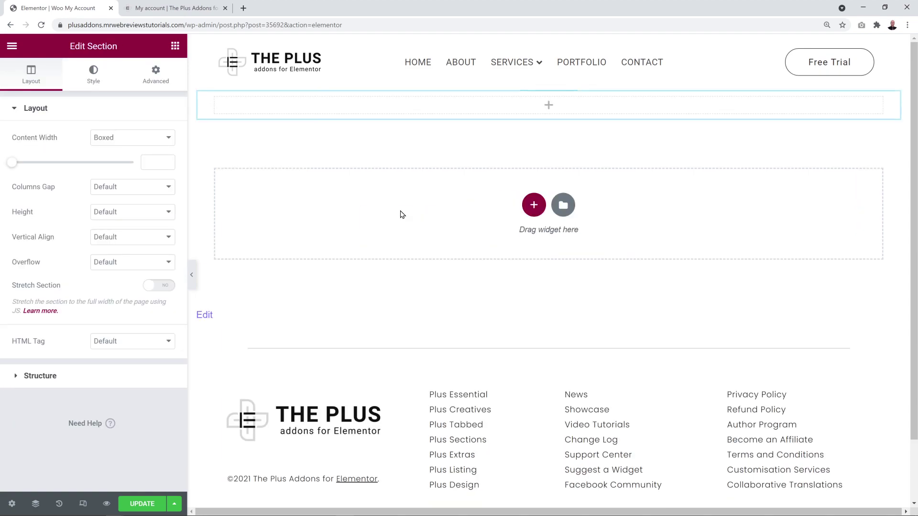
right_click(416, 114)
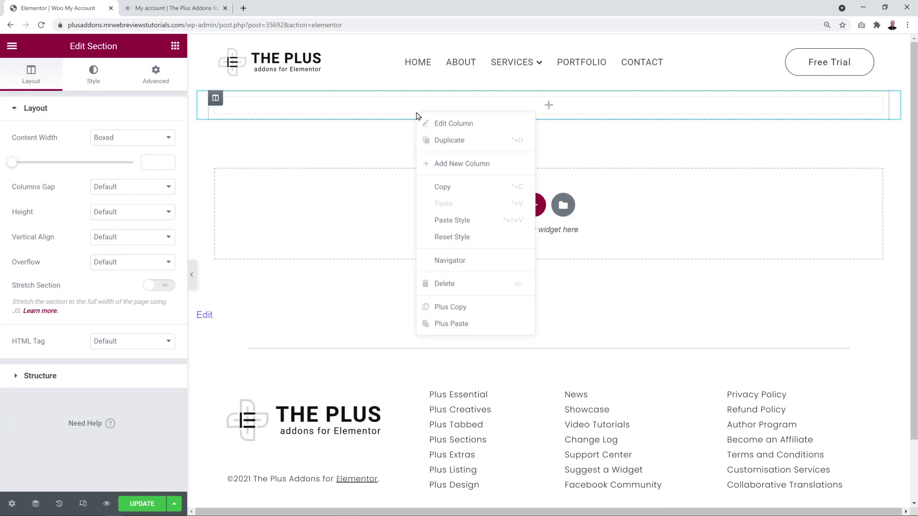
left_click(450, 324)
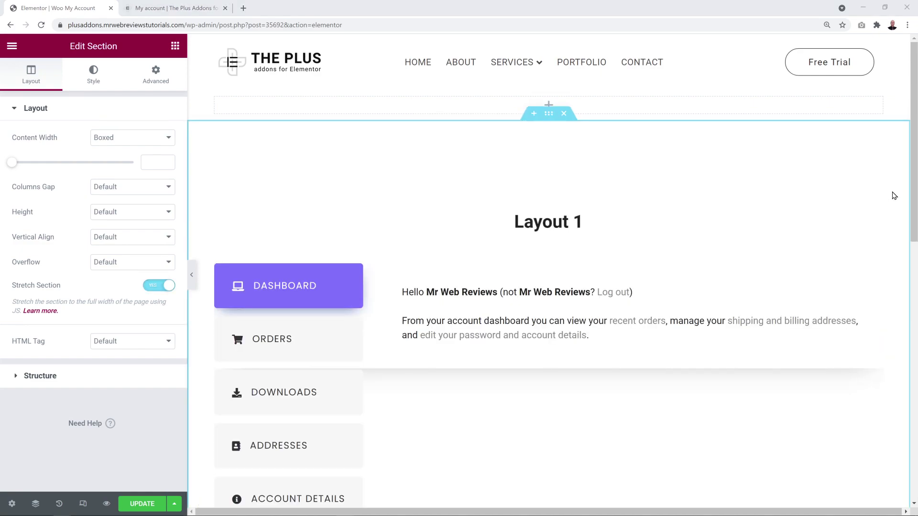
scroll(894, 197, "down", 3)
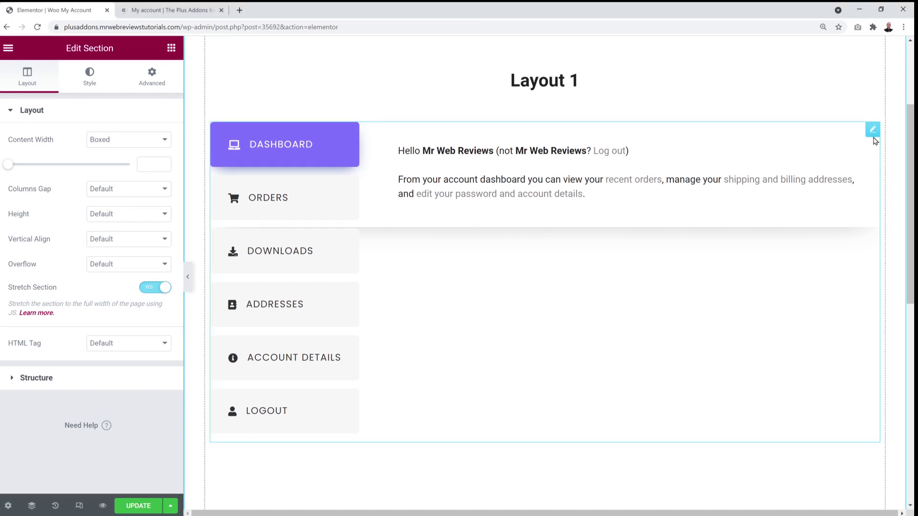
- Try the Individual layout on the Woo My Account widget, adding an extra sortable item and removing it again
left_click(871, 129)
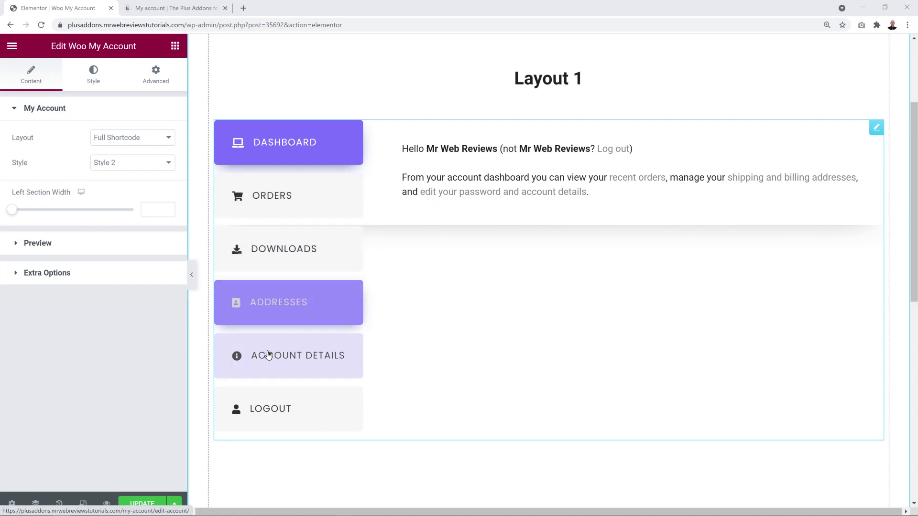
left_click(163, 140)
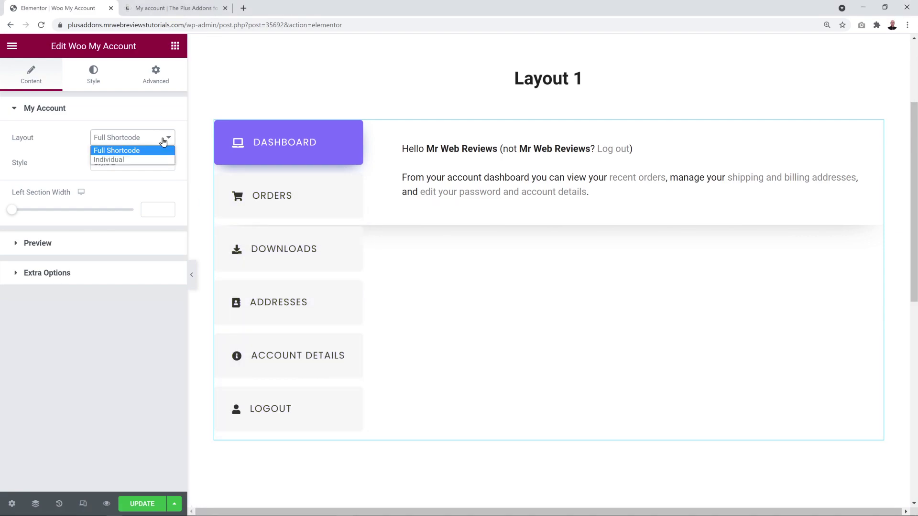
left_click(146, 161)
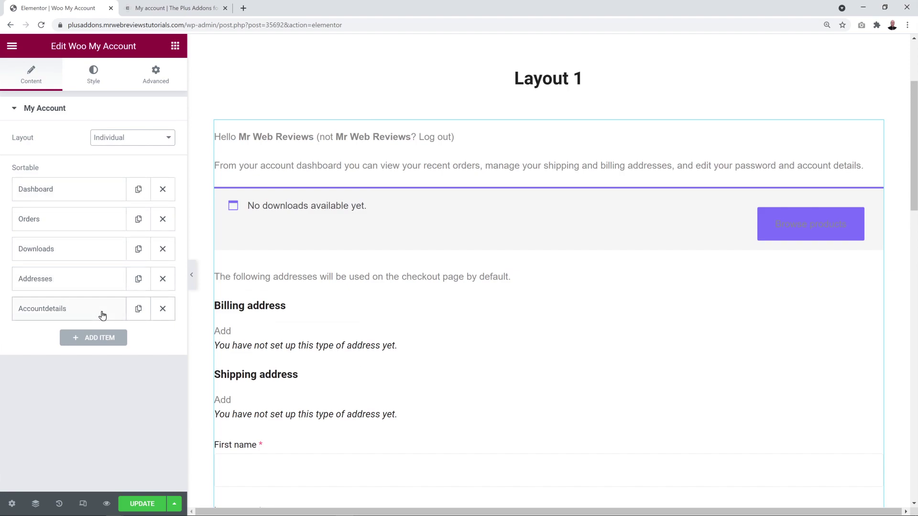
left_click(103, 339)
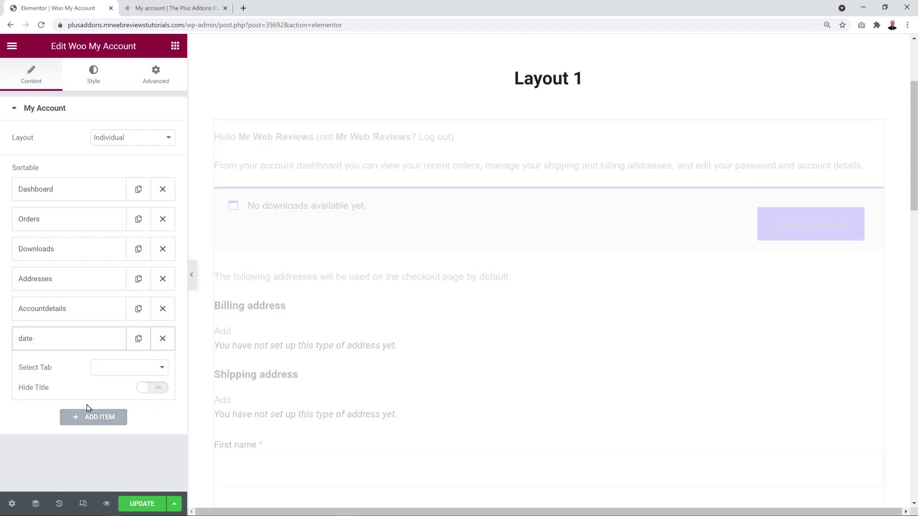
left_click(162, 338)
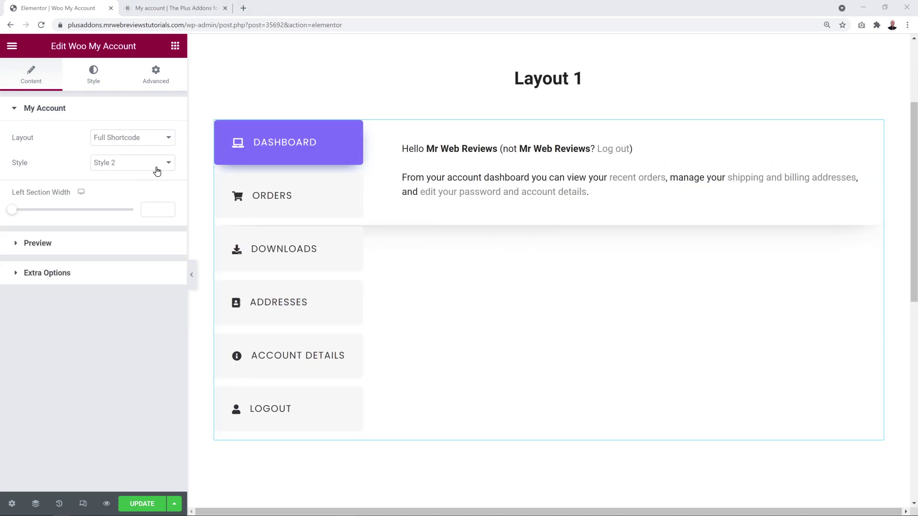
- Try Style 1 for the Full Shortcode layout of the My Account widget, and return to Style 2
left_click(156, 171)
left_click(154, 170)
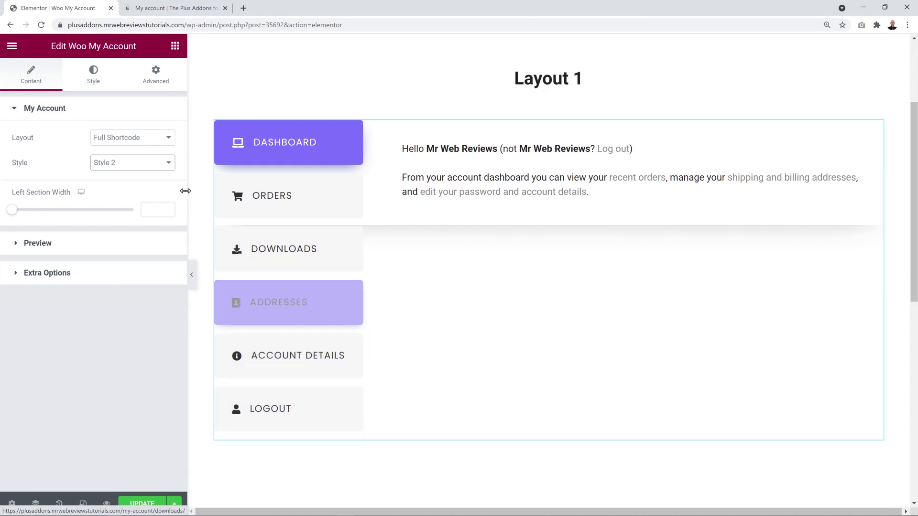
left_click(164, 166)
left_click(157, 176)
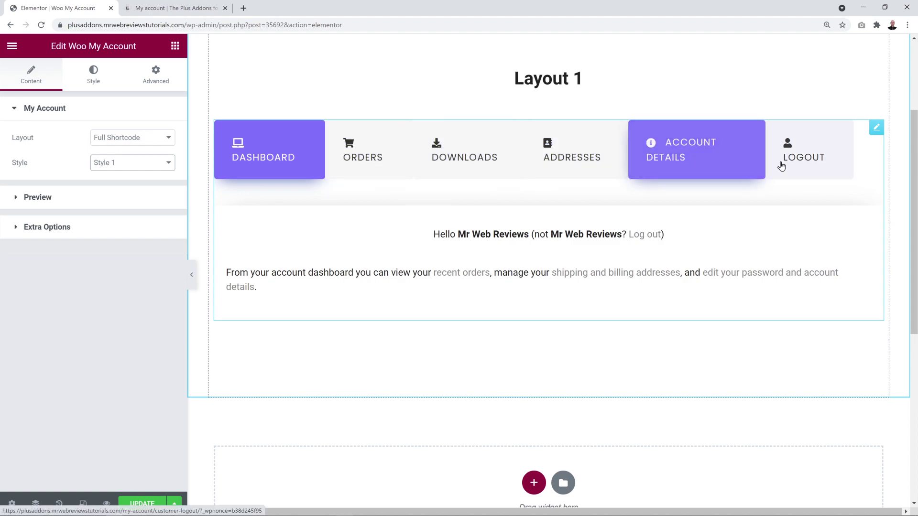
left_click(166, 167)
left_click(158, 185)
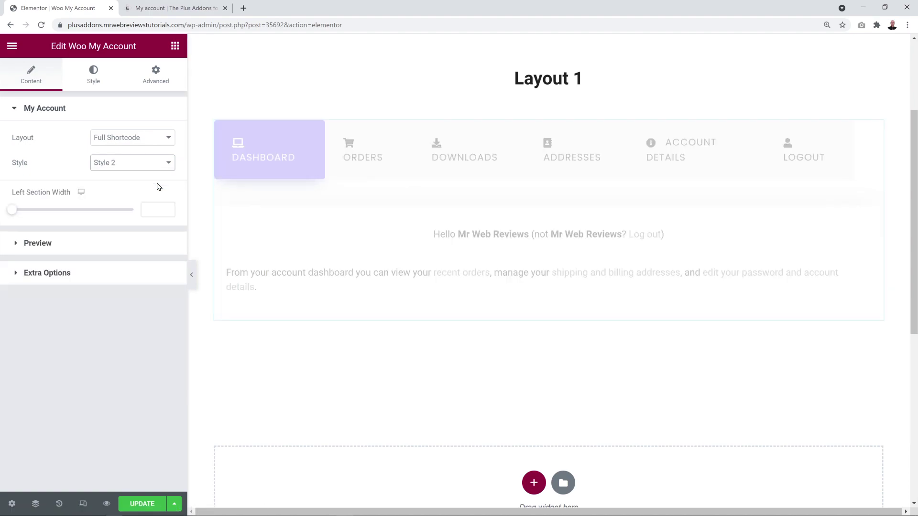
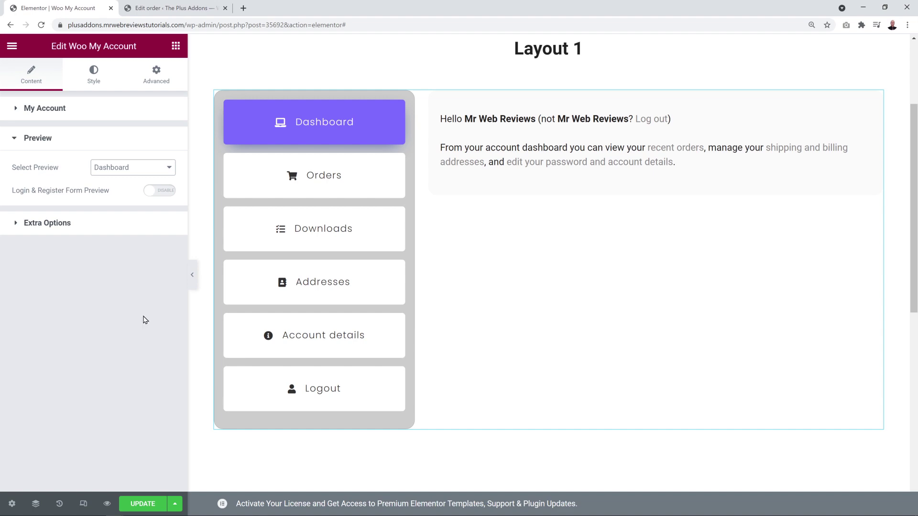
- Preview the Orders content of the My Account widget, followed by the Downloads content
left_click(165, 171)
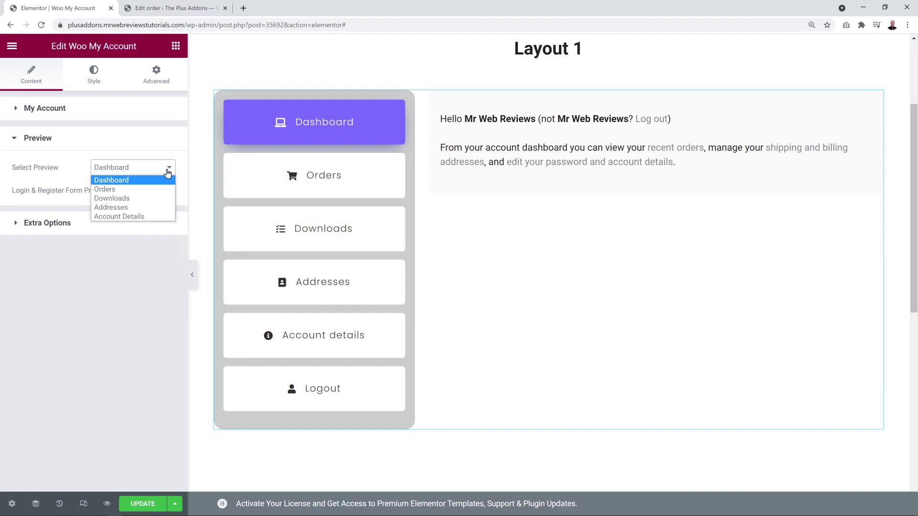
left_click(140, 189)
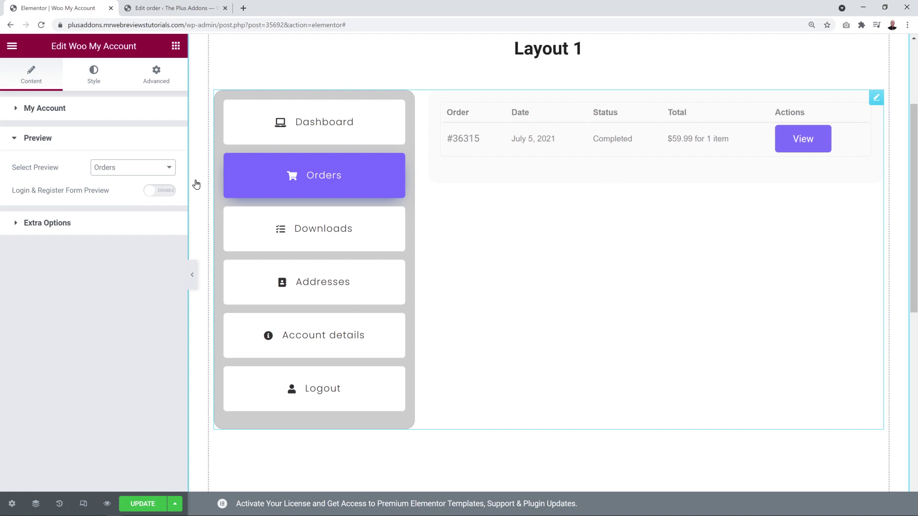
left_click(144, 172)
left_click(132, 197)
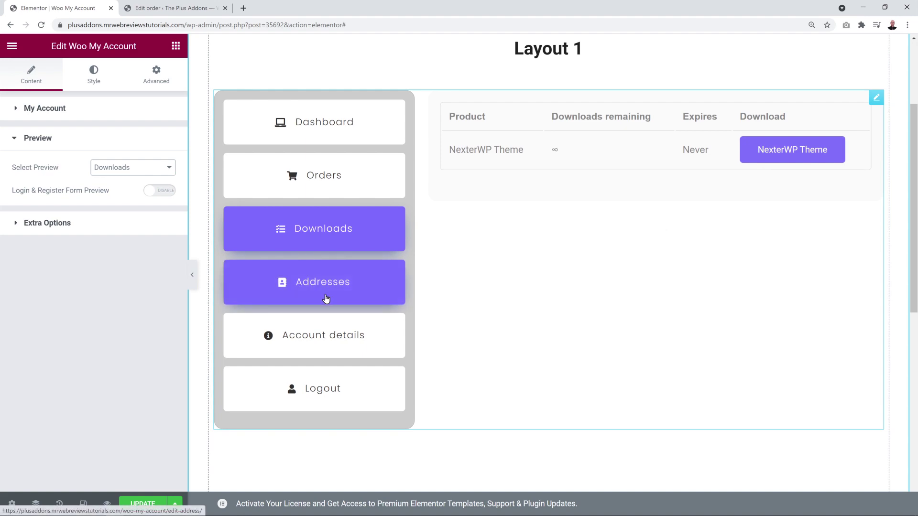
- Preview the Addresses content of the widget, first in its Default view and also as a Form
left_click(166, 173)
left_click(146, 208)
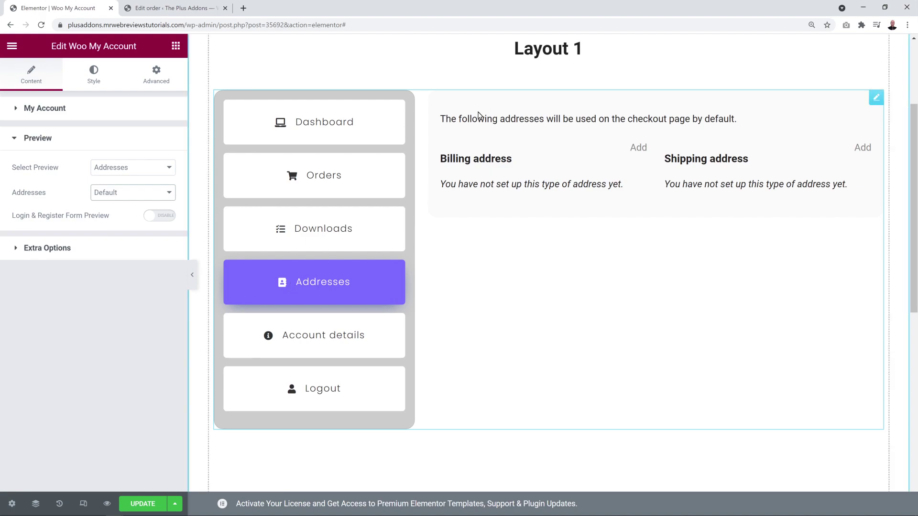
left_click(129, 191)
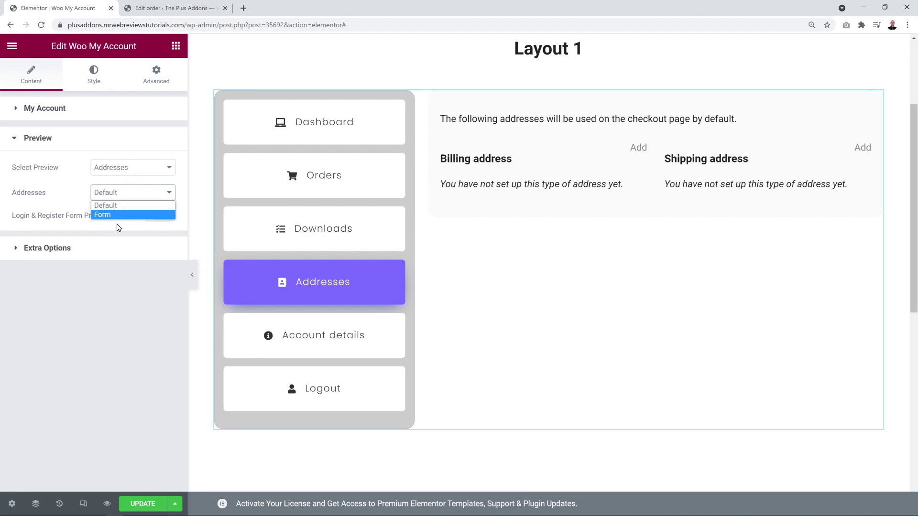
left_click(119, 217)
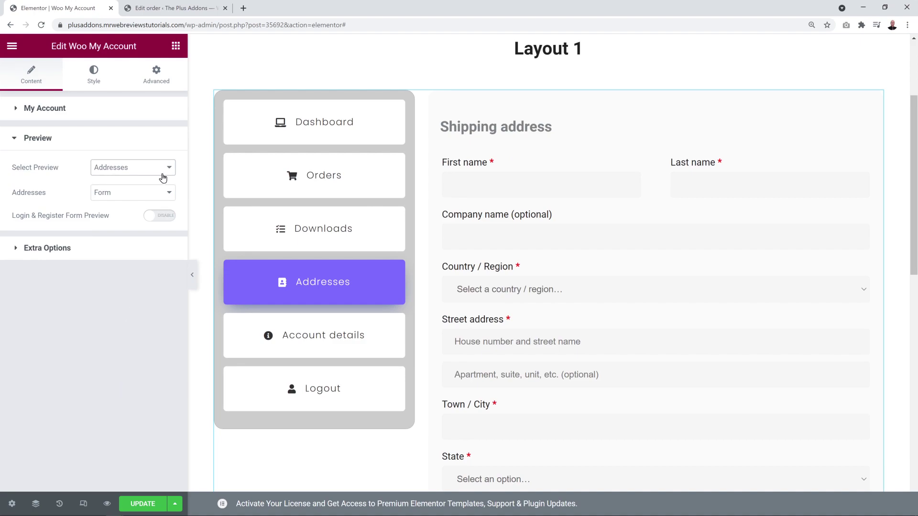
- Set the widget preview to Account Details and enable the Login & Register Form Preview
left_click(163, 177)
left_click(149, 220)
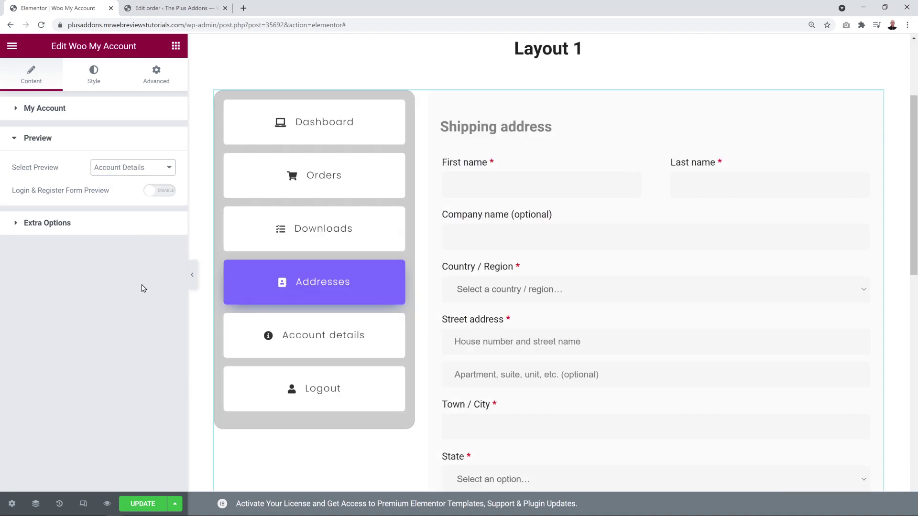
scroll(383, 346, "down", 3)
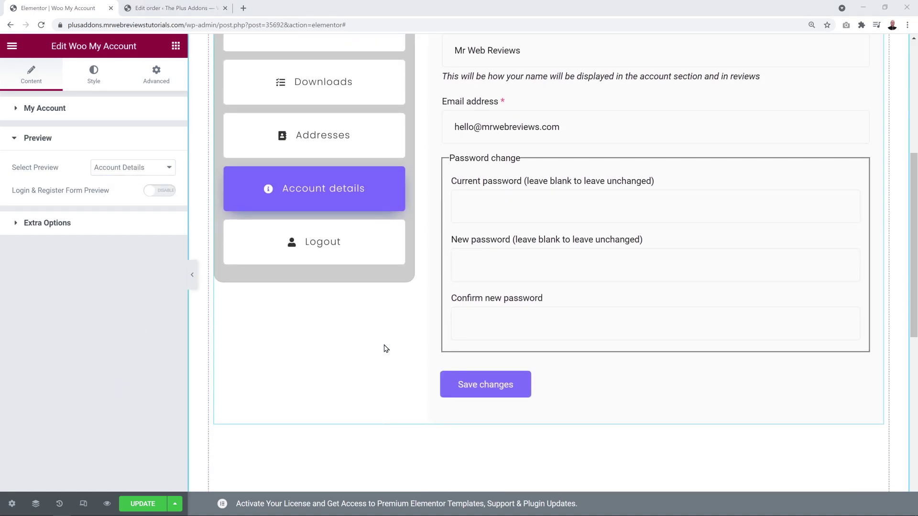
scroll(385, 349, "down", 3)
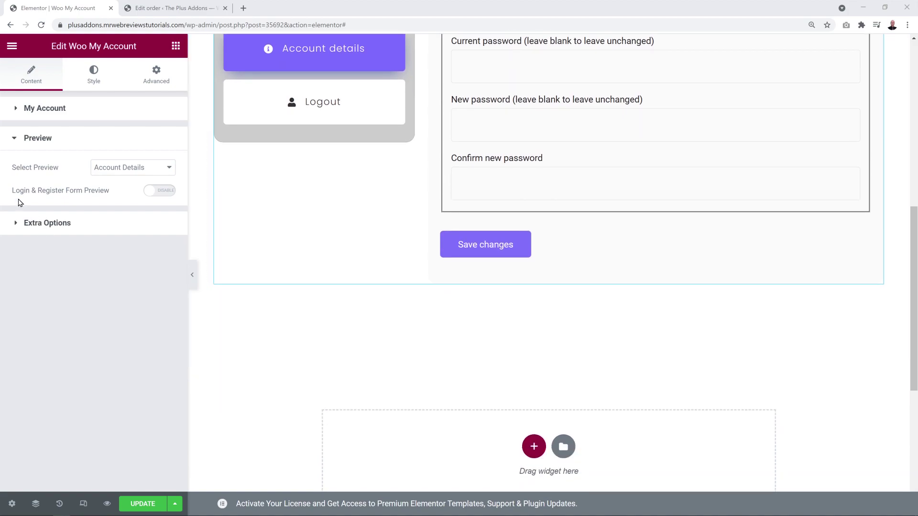
left_click(159, 196)
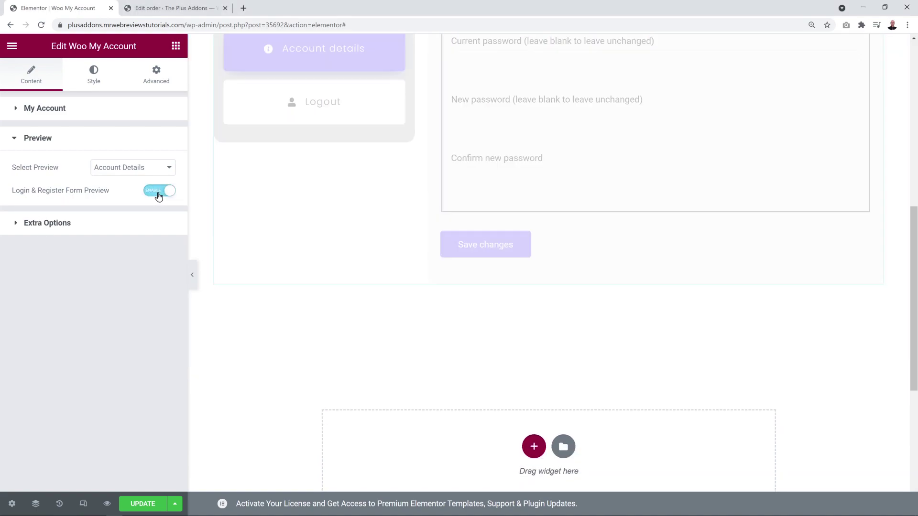
scroll(403, 264, "down", 3)
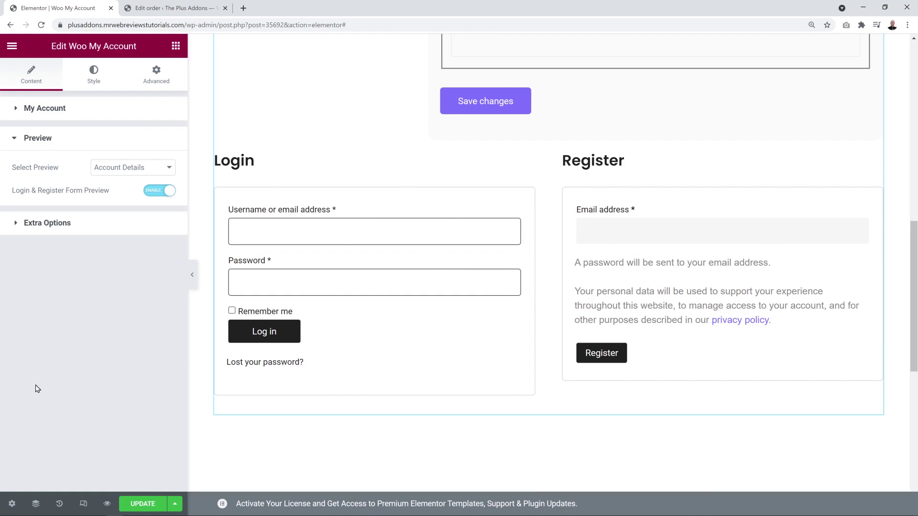
- Expand the widget's Extra Options, open the Font Awesome icon ID reference and browse its icon list
left_click(59, 234)
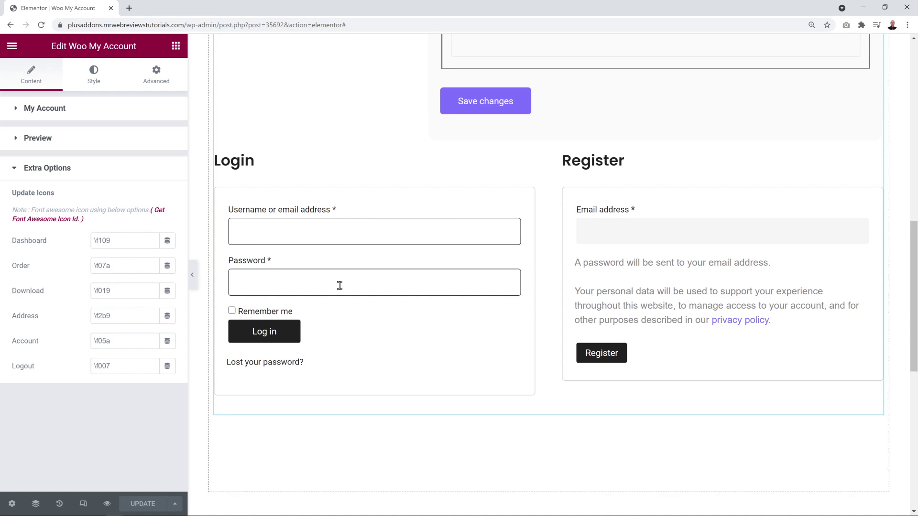
scroll(340, 285, "up", 6)
scroll(341, 289, "up", 4)
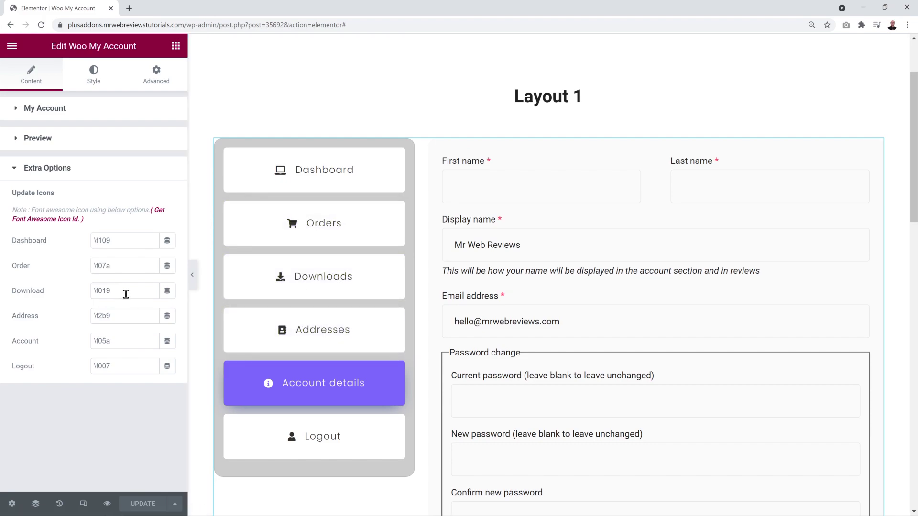
left_click(48, 220)
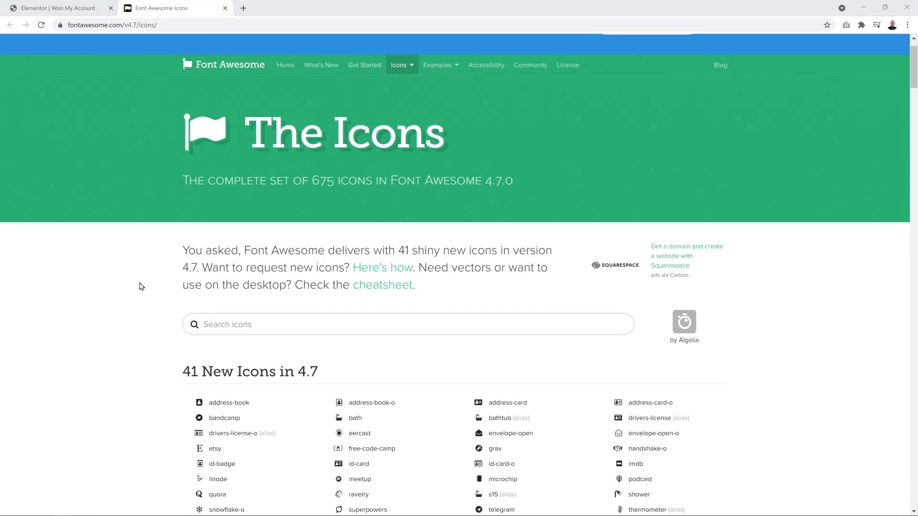
scroll(141, 286, "down", 15)
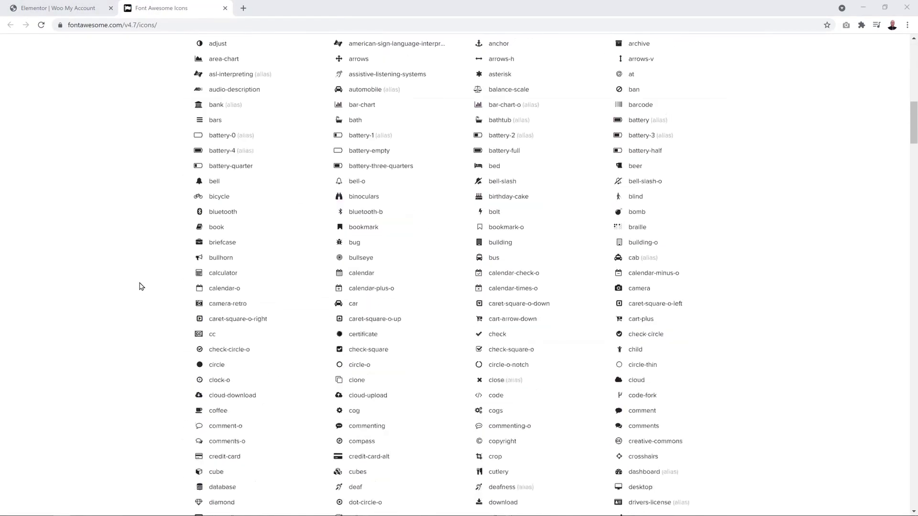
scroll(141, 287, "down", 10)
scroll(141, 287, "up", 13)
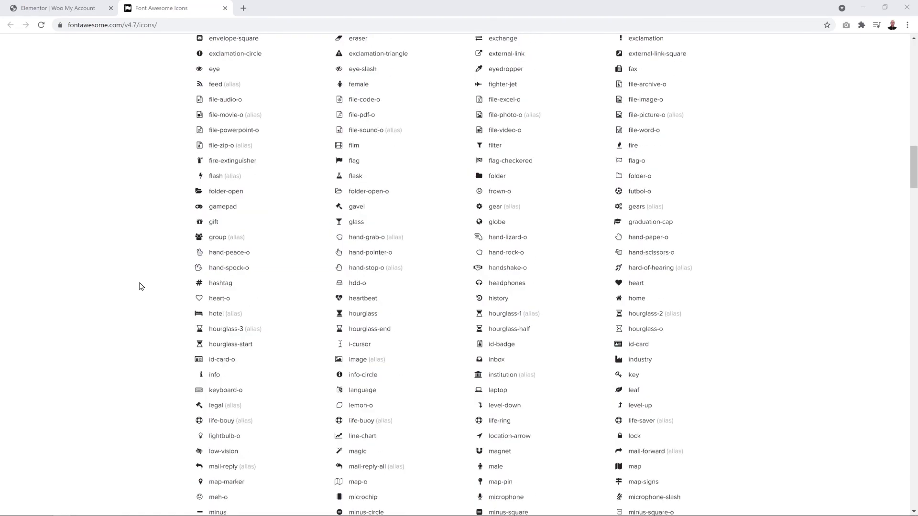
scroll(141, 286, "up", 16)
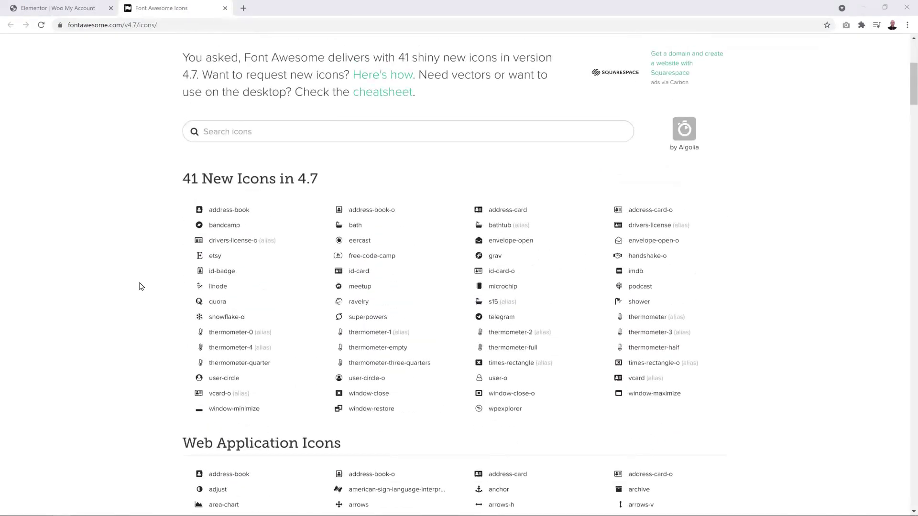
- Open the envelope-open icon's details and copy its Unicode value f2b6
left_click(518, 247)
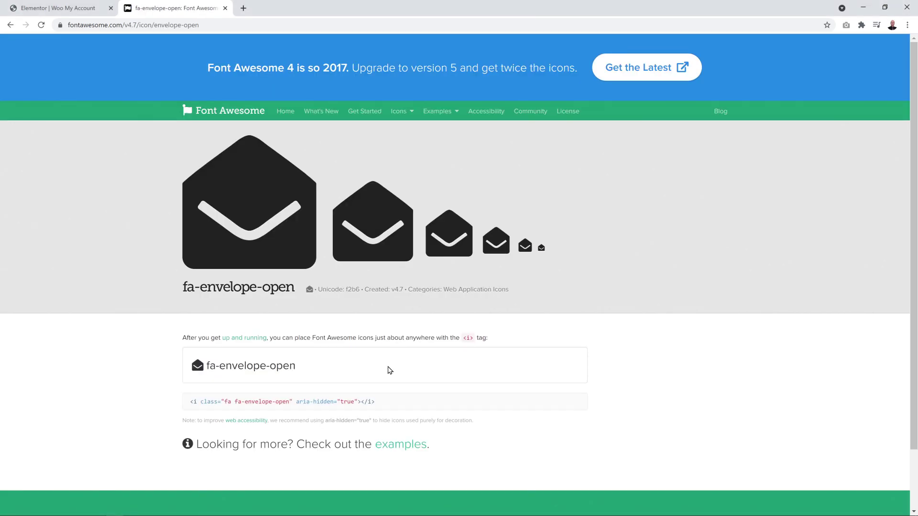
double_click(350, 289)
right_click(352, 289)
left_click(362, 299)
- Return to the Elementor editor and replace the Download icon code with \f2b6
left_click(72, 8)
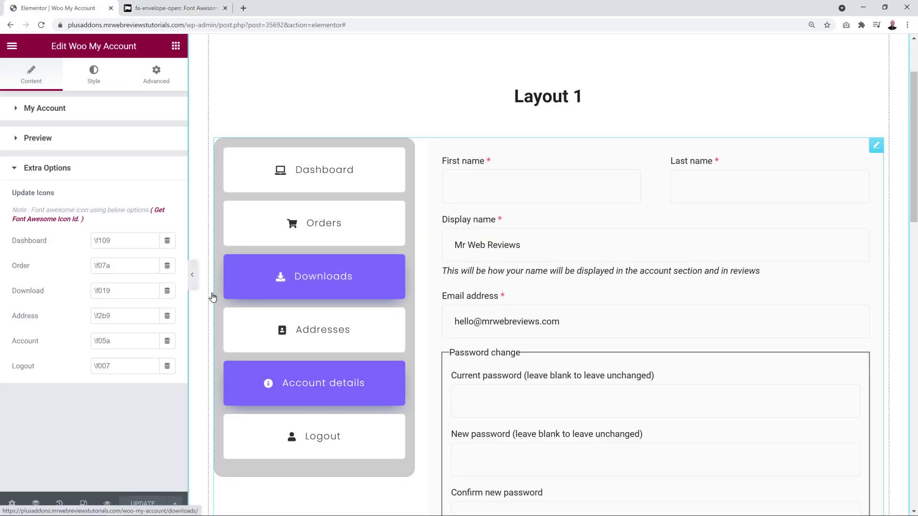
left_click_drag(97, 291, 124, 294)
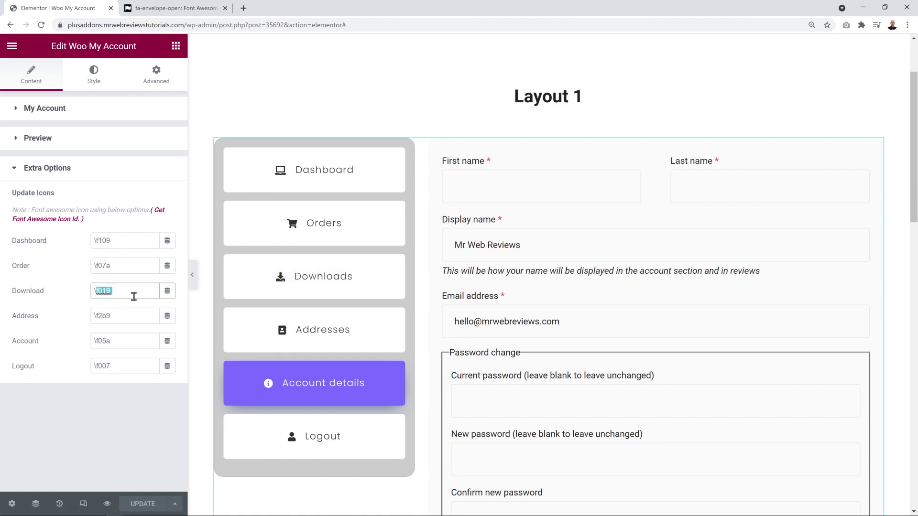
key("ctrl+v")
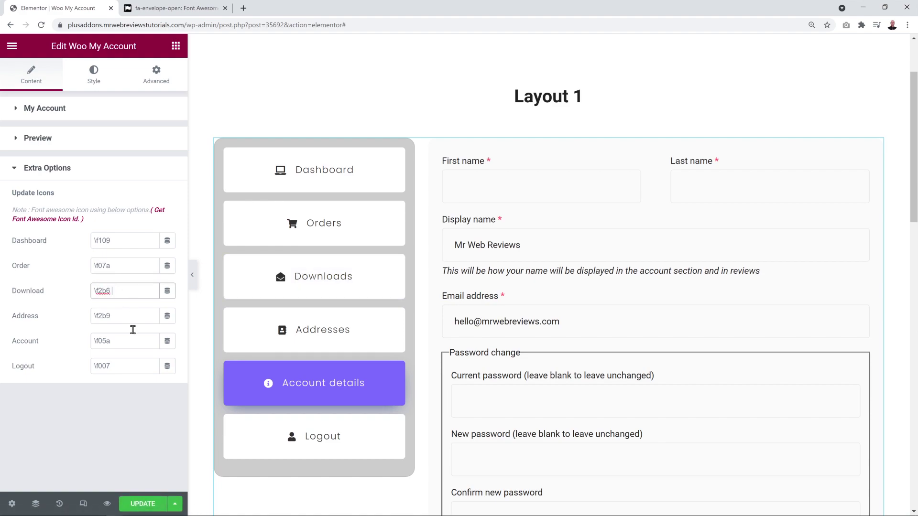
left_click(129, 415)
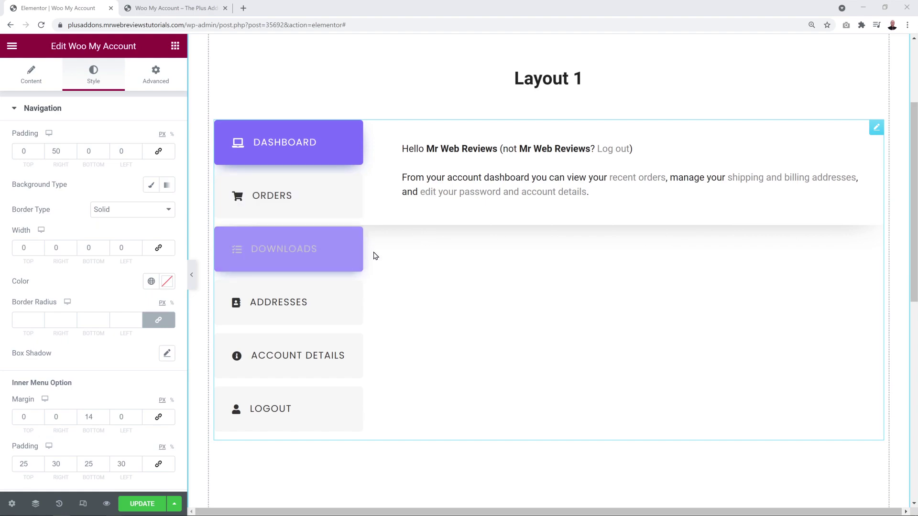
- Give the widget's Navigation area a classic background in light grey
left_click(152, 186)
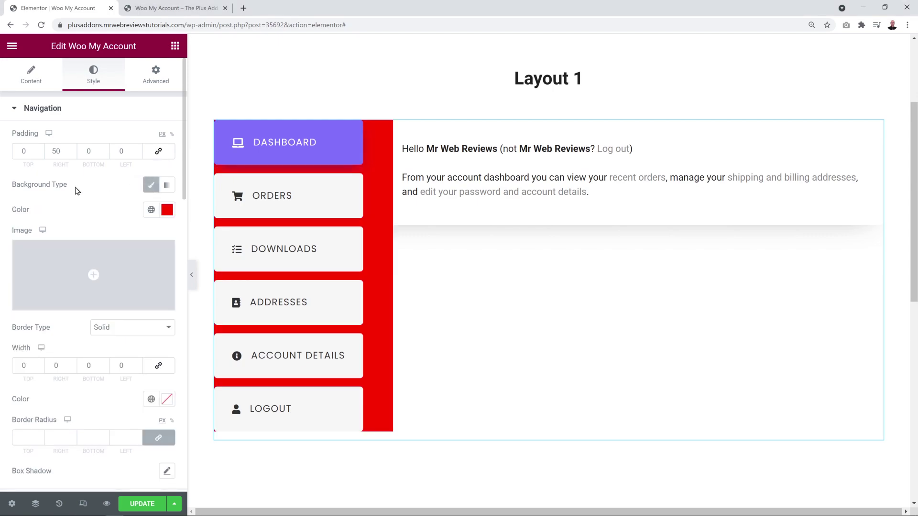
left_click(168, 210)
mouse_move(87, 260)
left_mouse_down()
mouse_move(5, 282)
mouse_move(6, 274)
left_mouse_up()
left_click(94, 206)
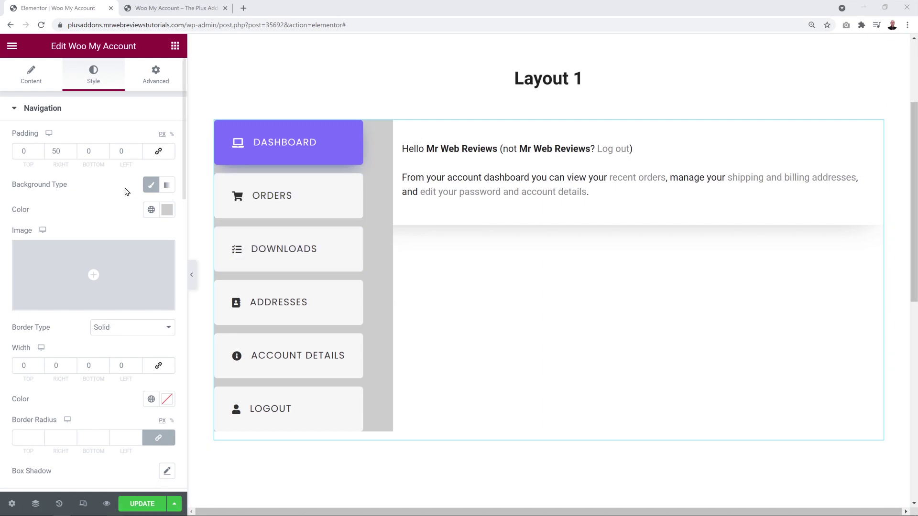
- Link the Navigation padding values and set all four sides to 15 px
left_click(155, 156)
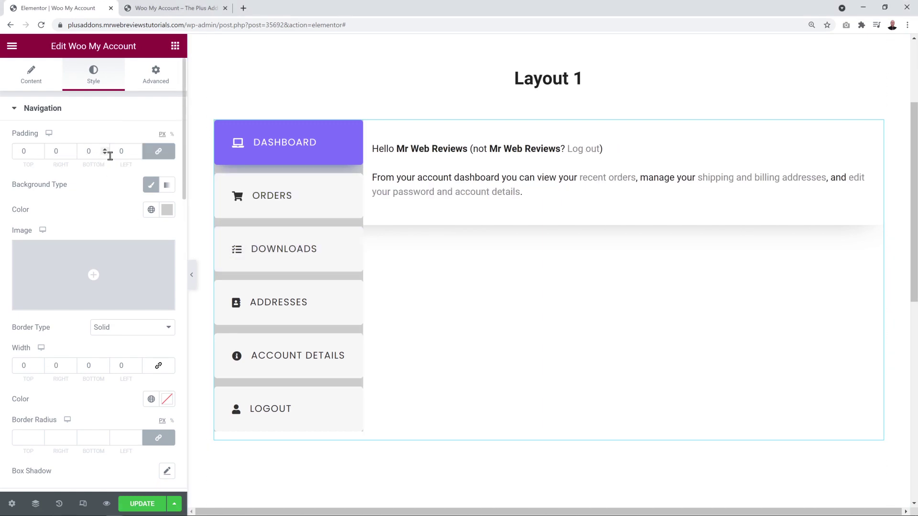
double_click(29, 153)
type("15")
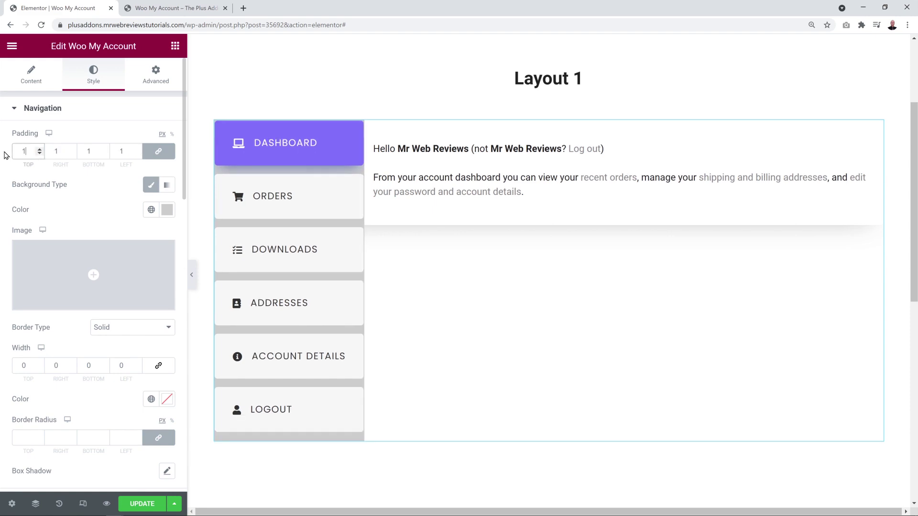
- Give the Navigation area a solid grey border with a width of 1 on all four sides
left_click(129, 327)
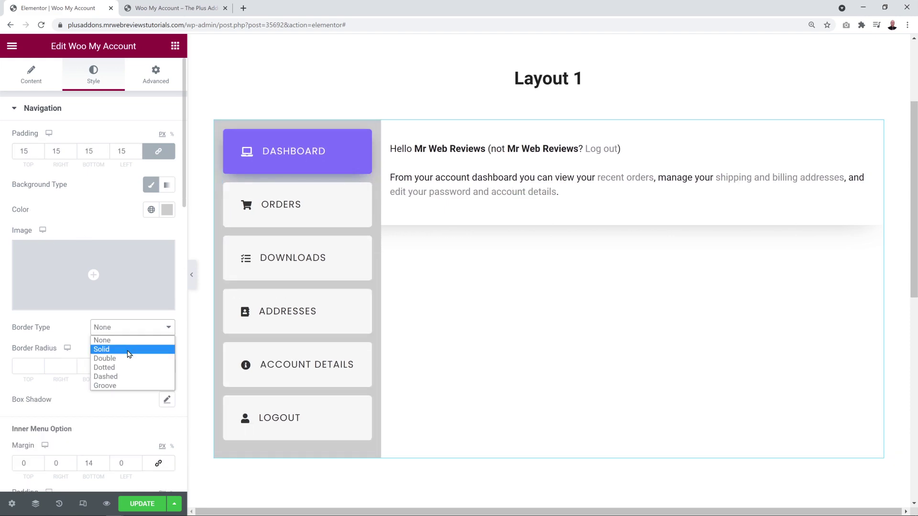
left_click(128, 354)
left_click(24, 365)
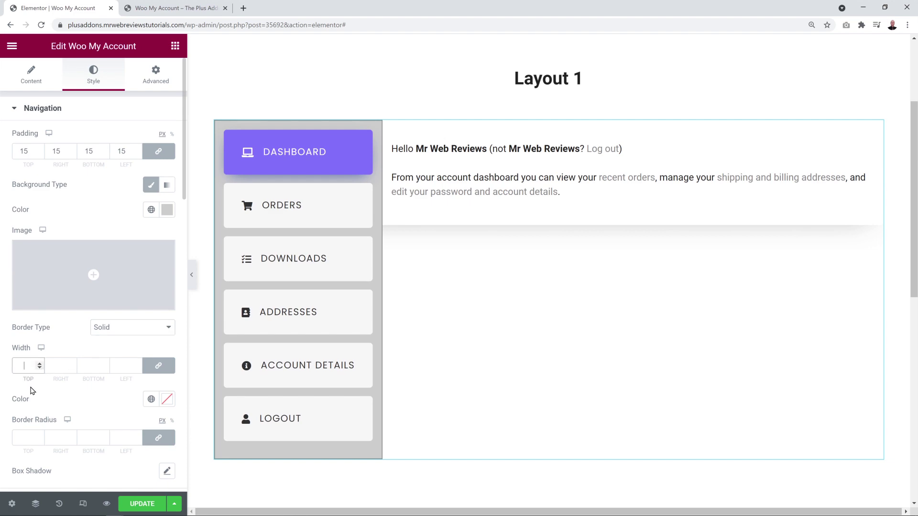
left_click(167, 400)
key("ctrl+v")
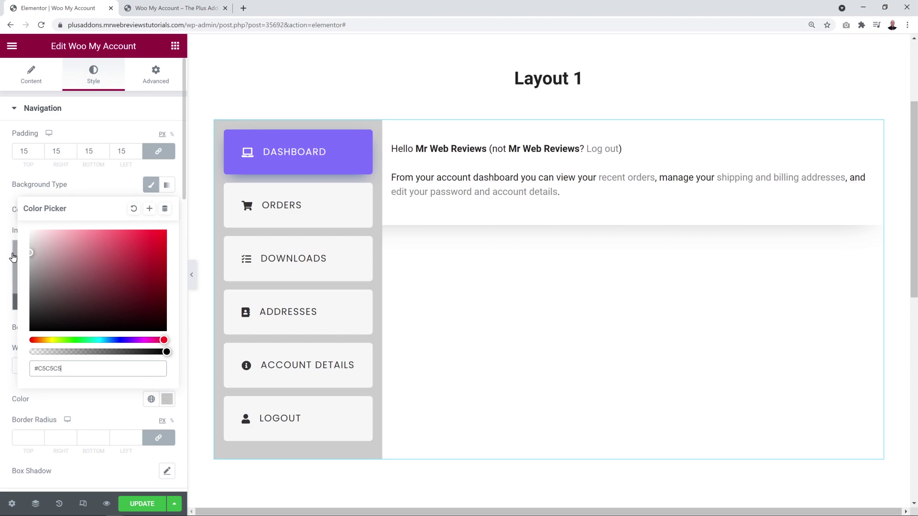
left_click(83, 420)
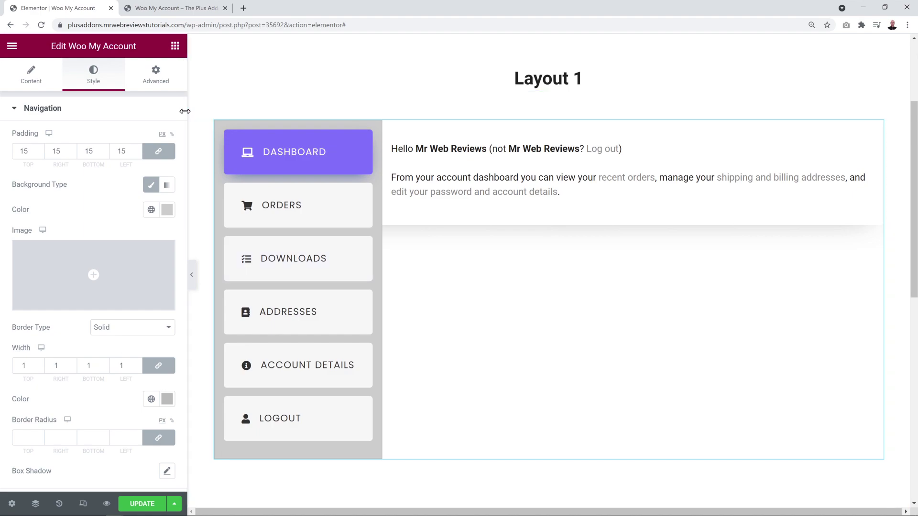
- Set the Navigation border radius to 15 px on all corners and reset its box shadow to default
left_click(27, 437)
type("15")
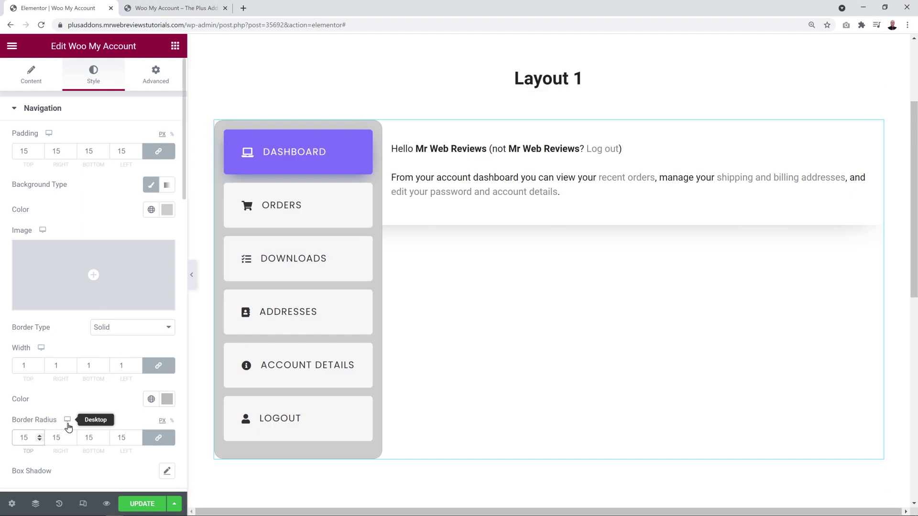
left_click(168, 478)
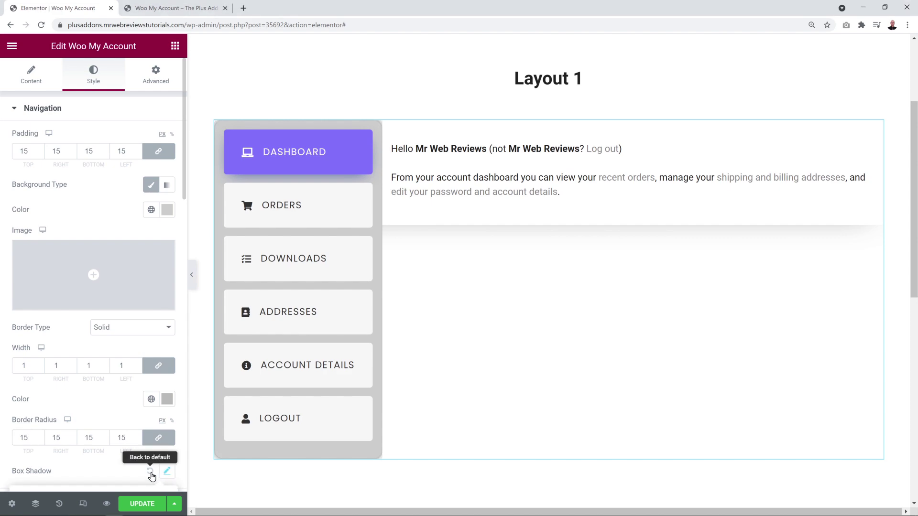
left_click(150, 473)
- Try a top padding of 35 px on the inner menu options and return it to 25 px
left_click_drag(185, 177, 175, 283)
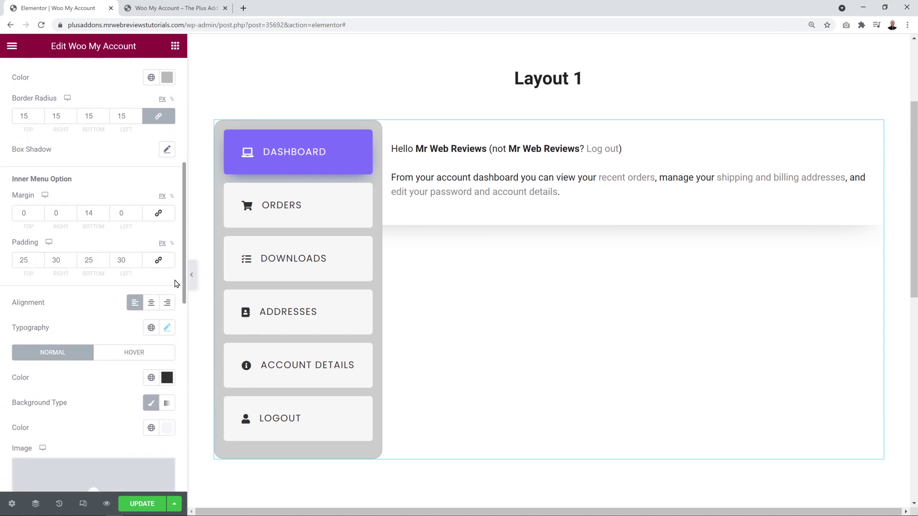
scroll(175, 283, "down", 2)
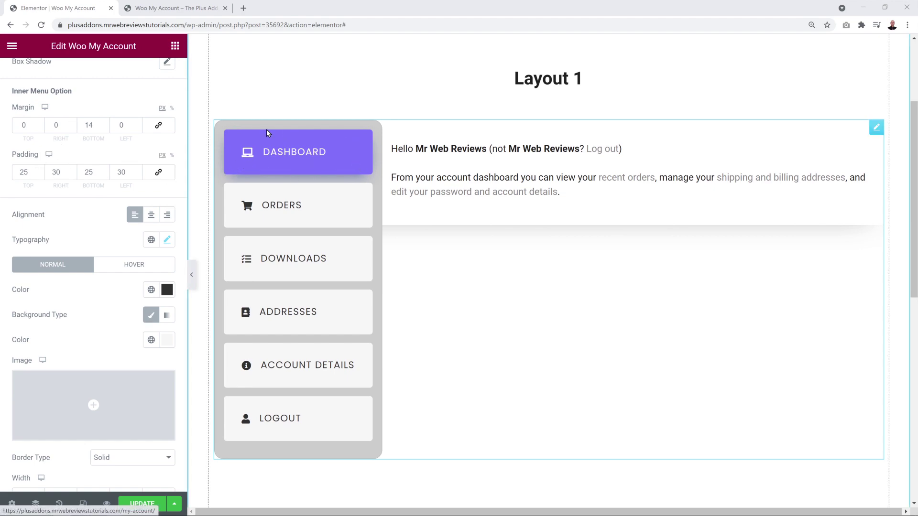
left_click(40, 170)
left_click(39, 171)
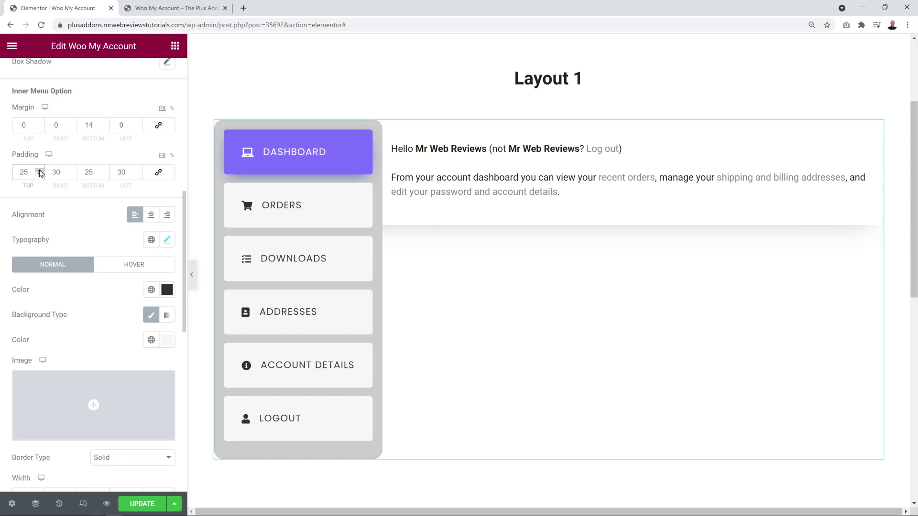
left_click(40, 170)
left_click(39, 170)
left_click(40, 170)
left_click(40, 170)
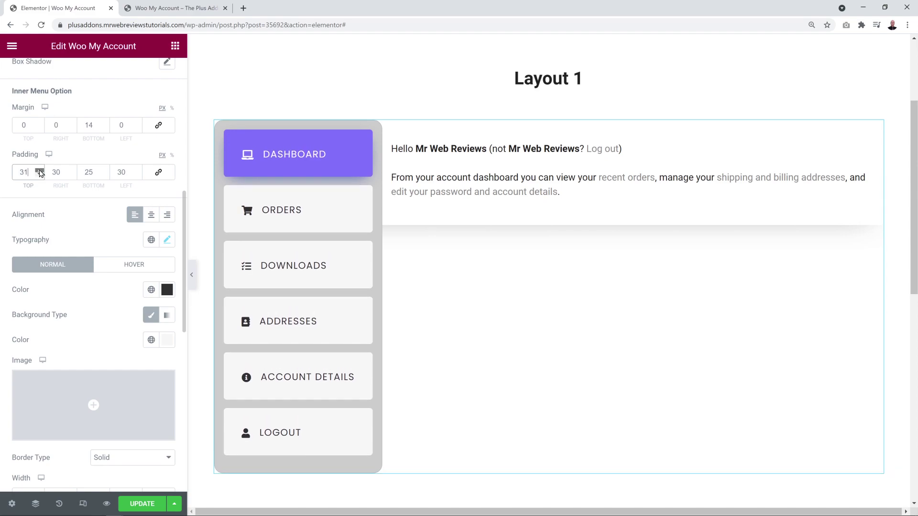
left_click(40, 170)
left_click(40, 170)
left_click(40, 170)
left_click(39, 170)
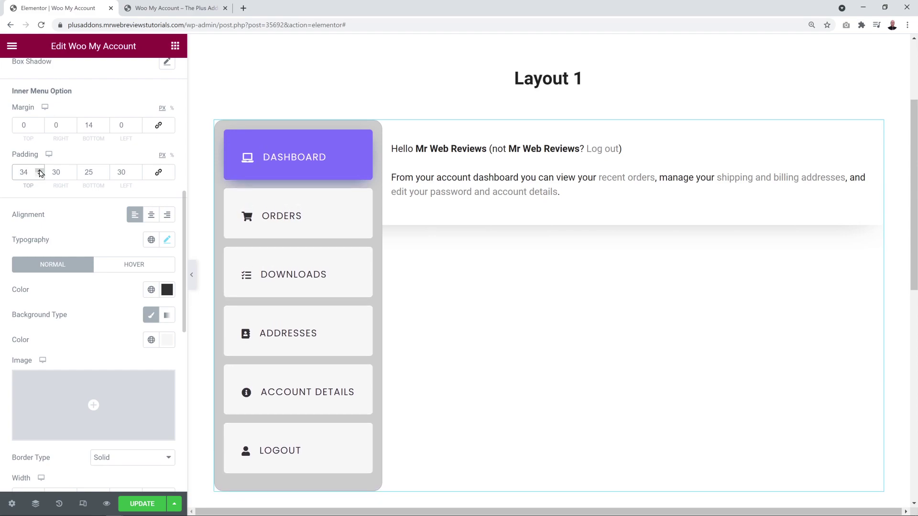
left_click_drag(29, 172, 14, 171)
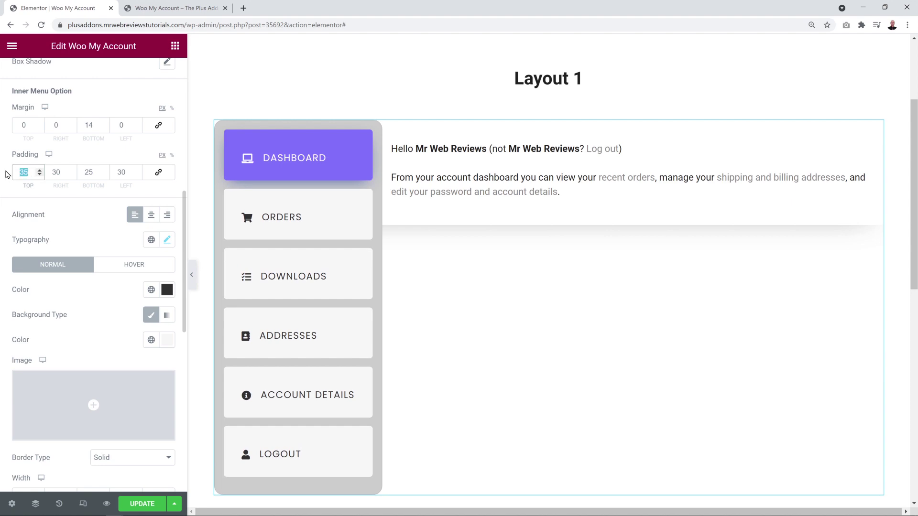
type("25")
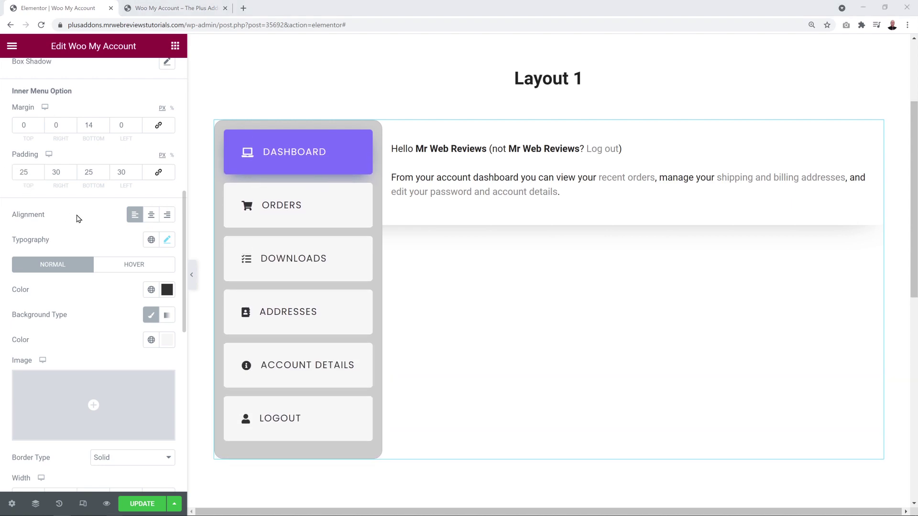
- Compare right and center alignment for the inner menu options and keep them centered
left_click(150, 218)
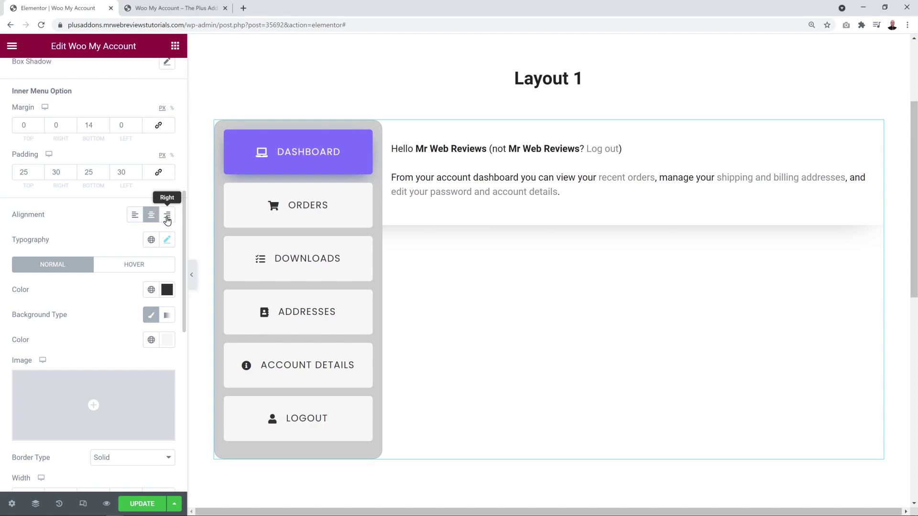
left_click(167, 216)
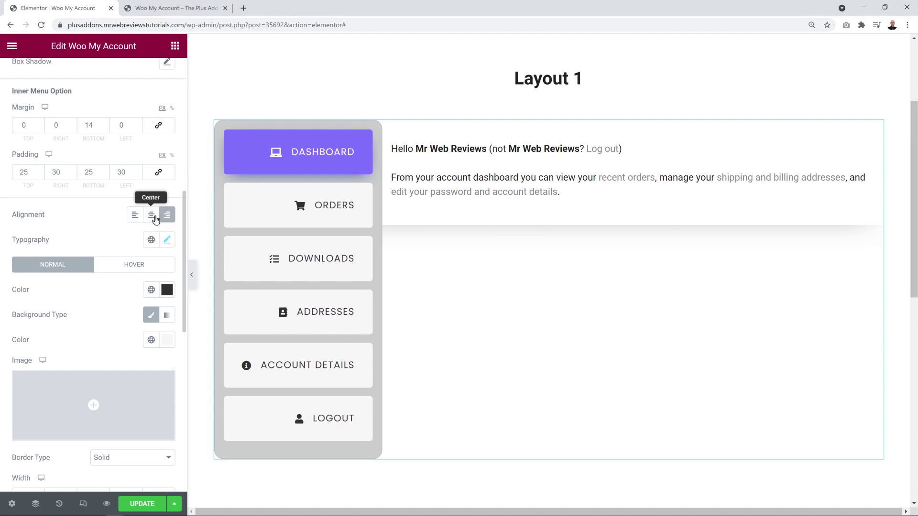
left_click(156, 219)
- Set the inner menu typography to size 16 px, weight 300 and Default text transform
scroll(117, 229, "down", 3)
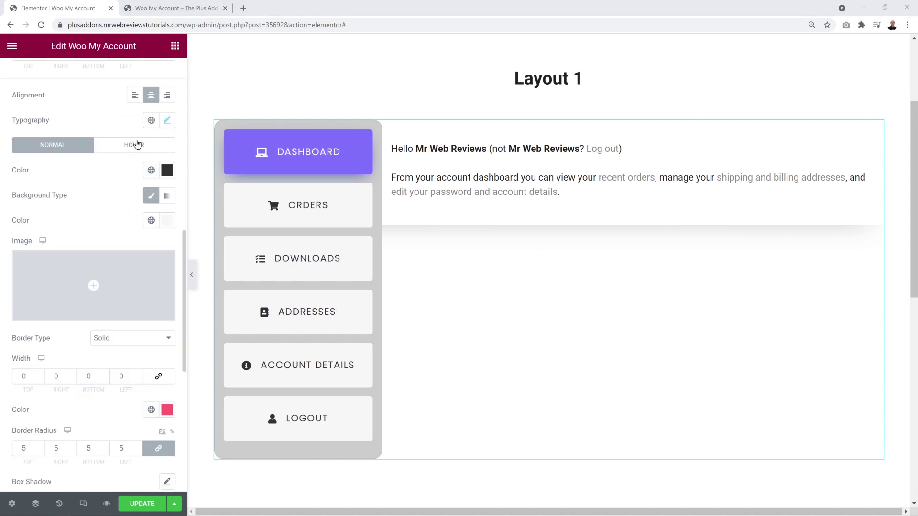
left_click(167, 122)
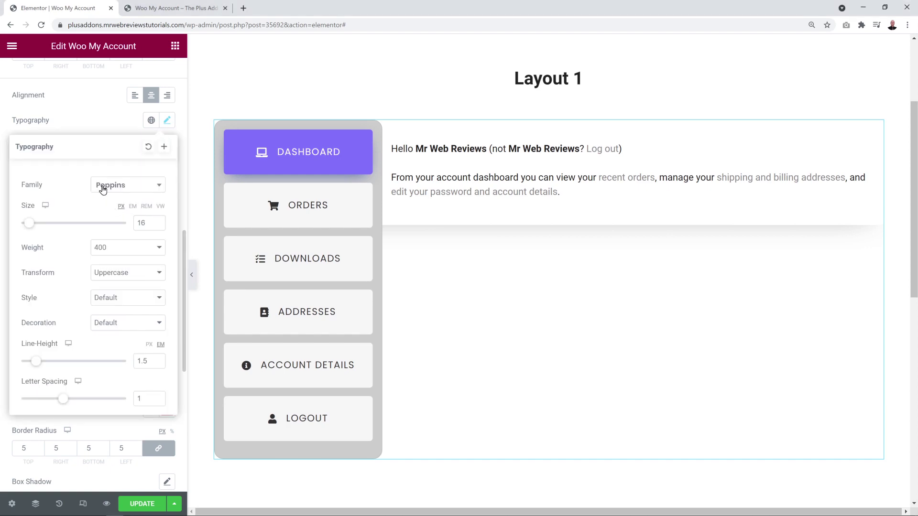
left_click(157, 221)
left_click(157, 222)
left_click(157, 227)
left_click(158, 226)
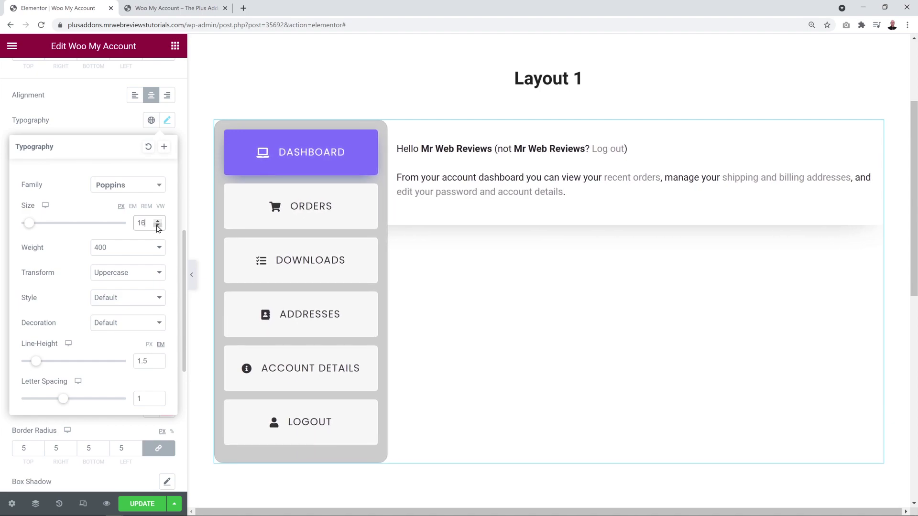
left_click(158, 248)
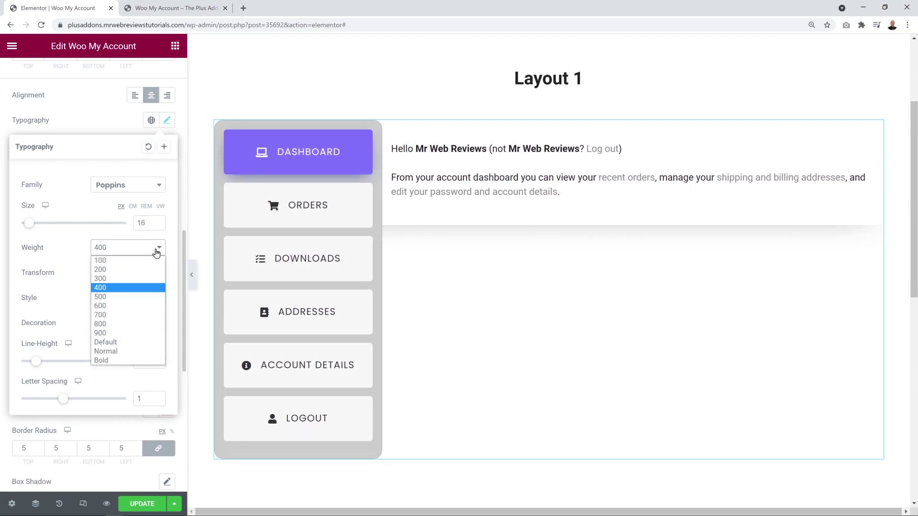
left_click(126, 279)
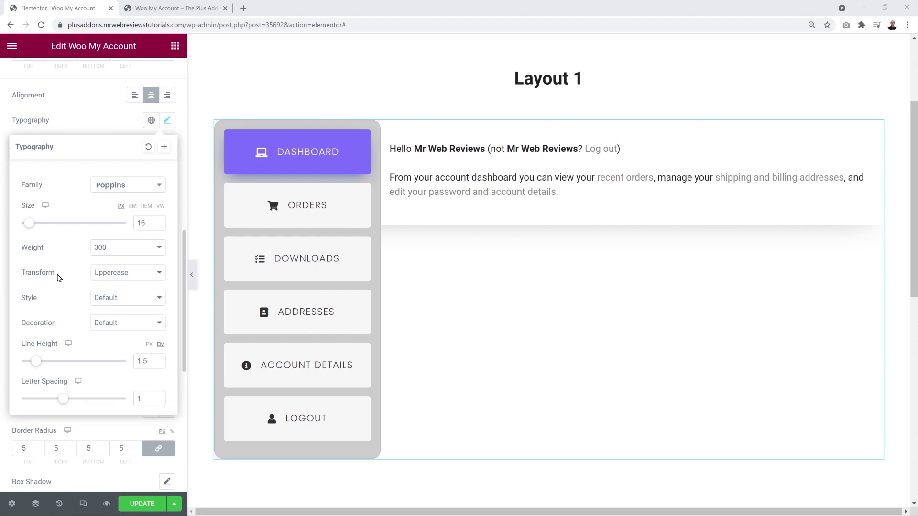
left_click(131, 276)
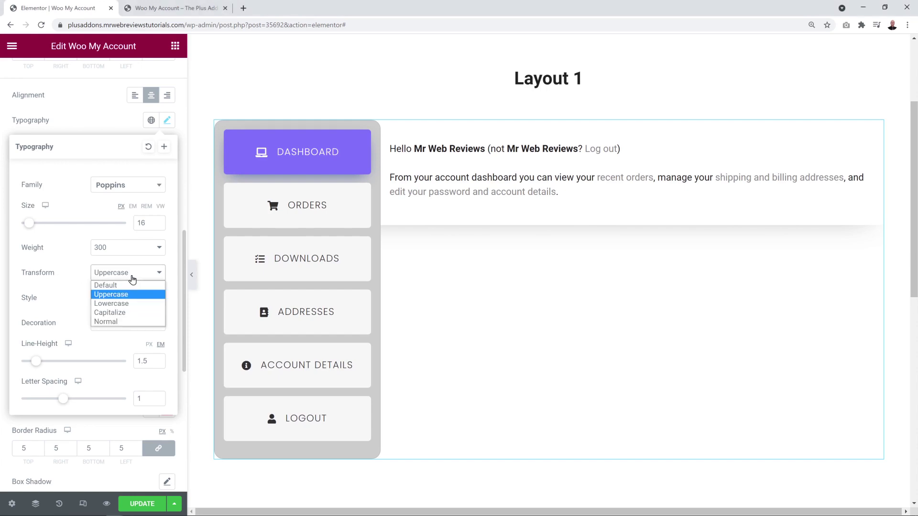
left_click(133, 286)
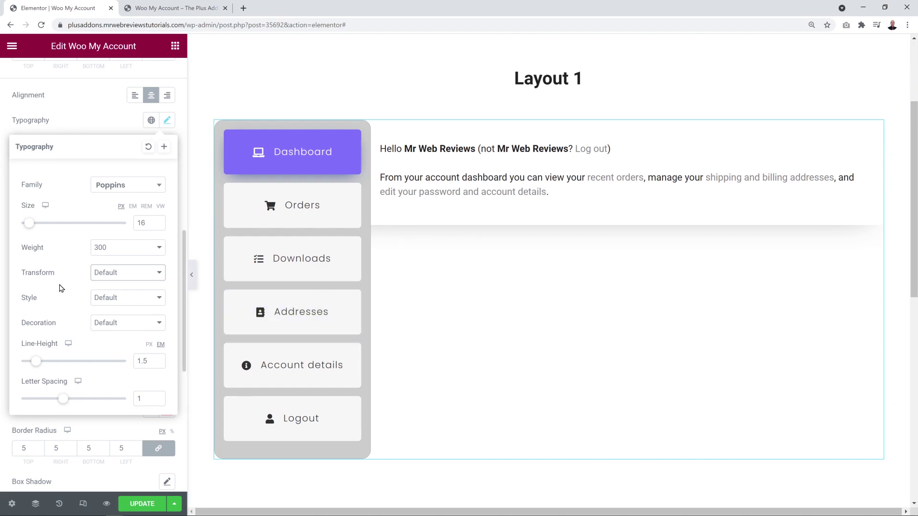
left_click(94, 125)
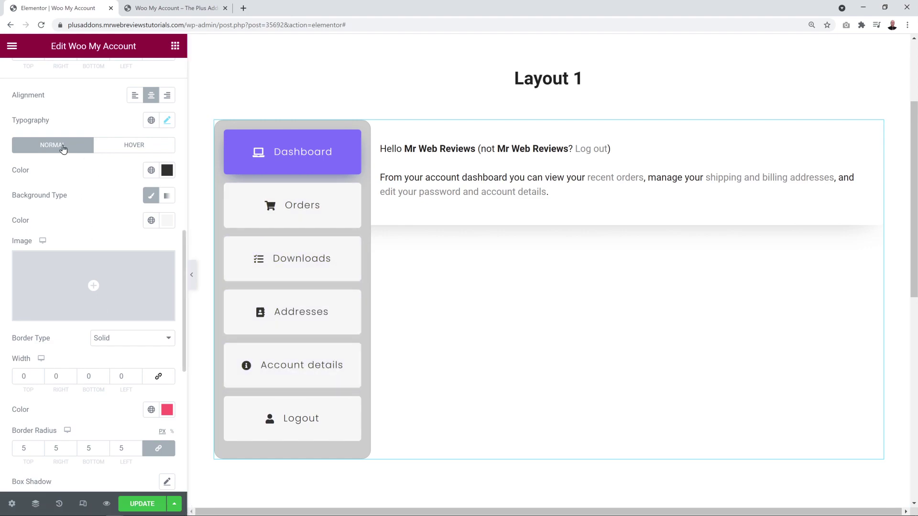
- Set the inner menu options' normal-state background color to #ffffff
left_click(120, 149)
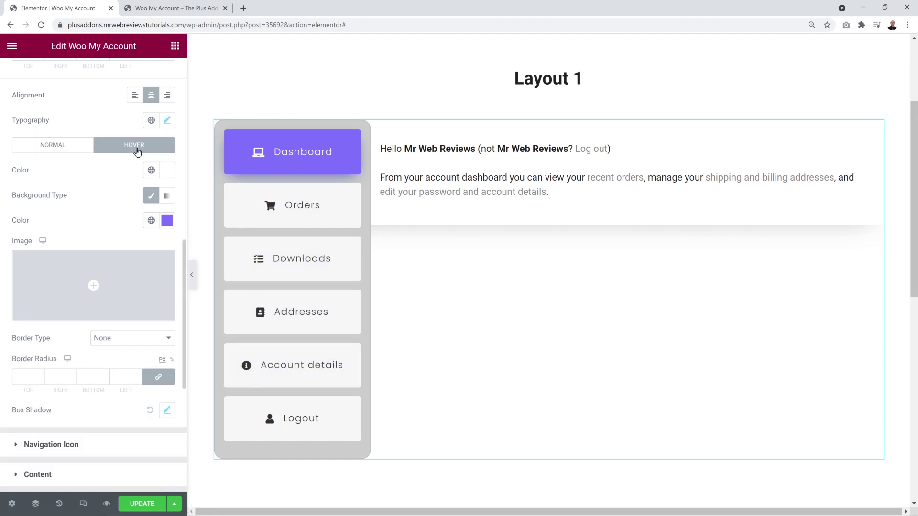
left_click(60, 147)
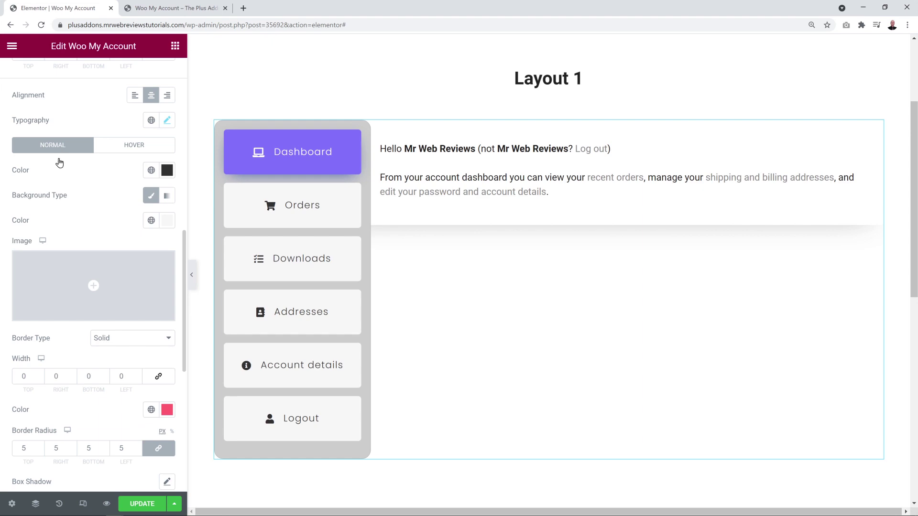
left_click(166, 221)
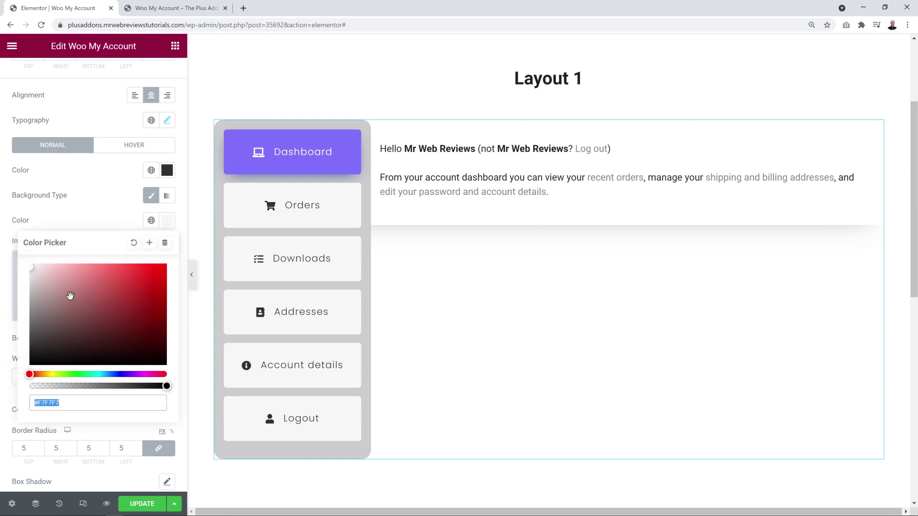
type("#ffffff")
left_click(100, 206)
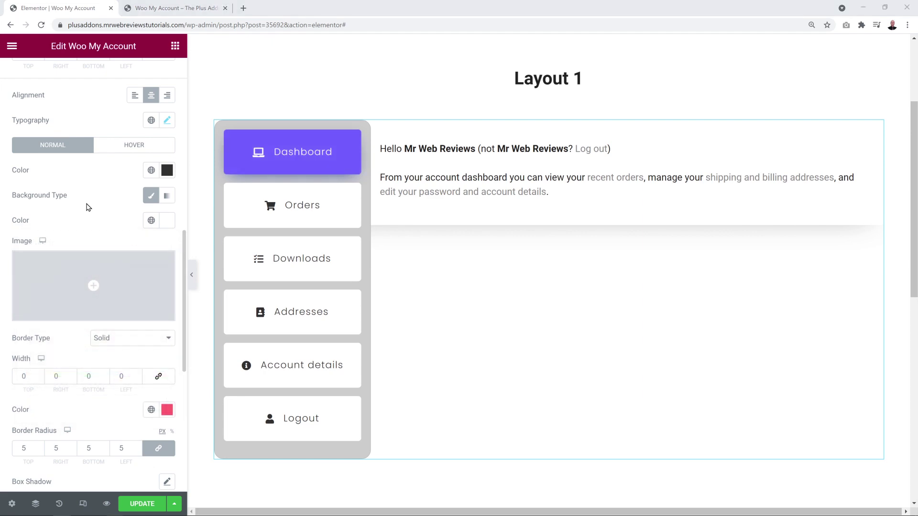
- Adjust the inner menu options' hover-state background color to a bright purple
left_click(123, 155)
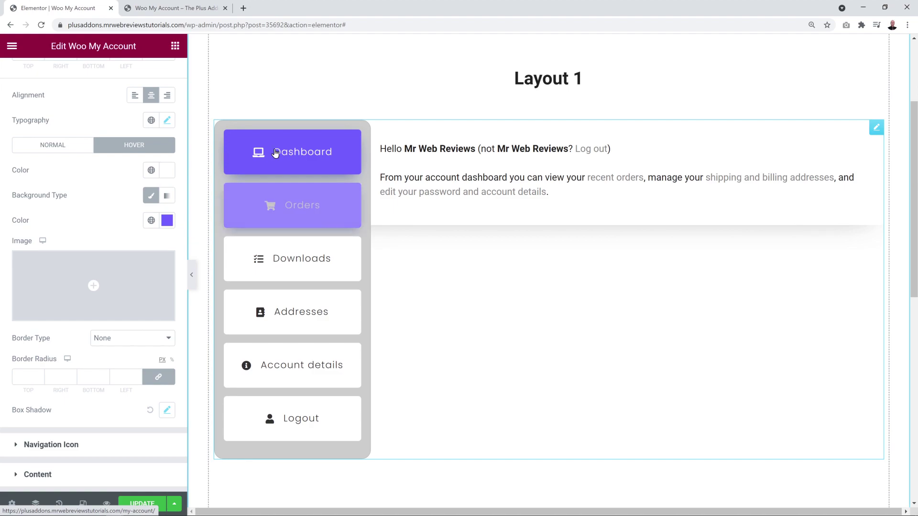
left_click(167, 220)
left_click_drag(117, 268, 114, 302)
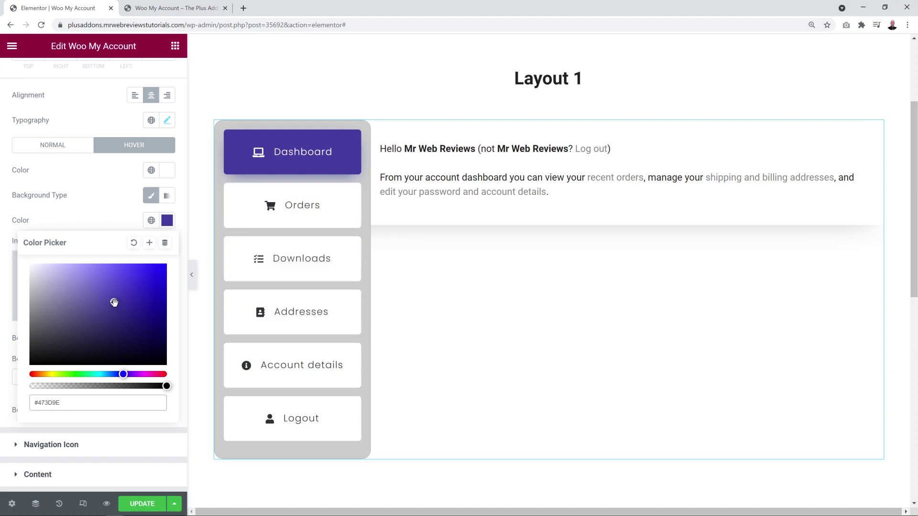
left_click_drag(114, 303, 107, 206)
left_click(108, 205)
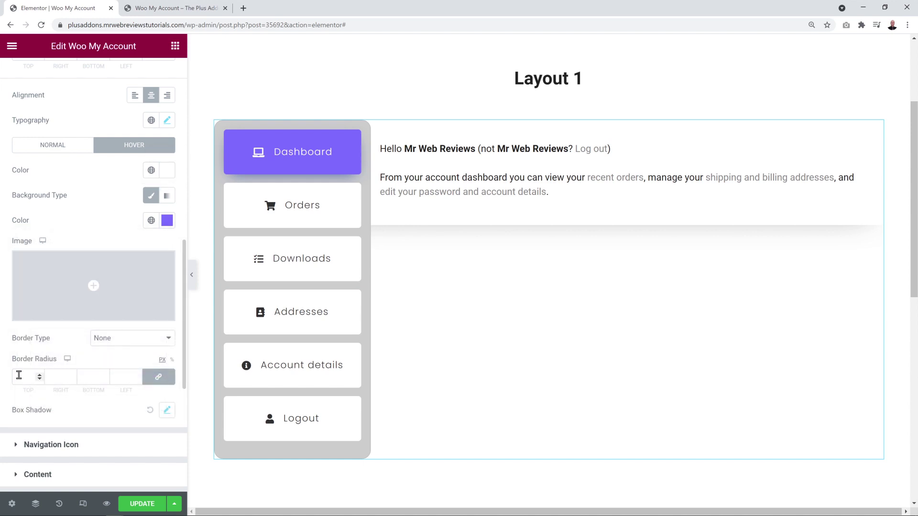
- Set both the icon size and the offset of the navigation icons to 15 px
left_click(64, 148)
scroll(88, 201, "down", 5)
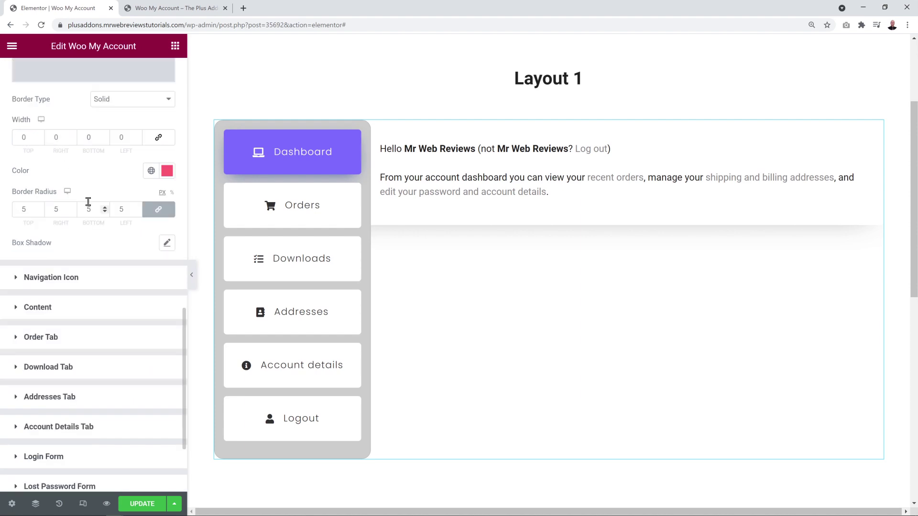
left_click(72, 279)
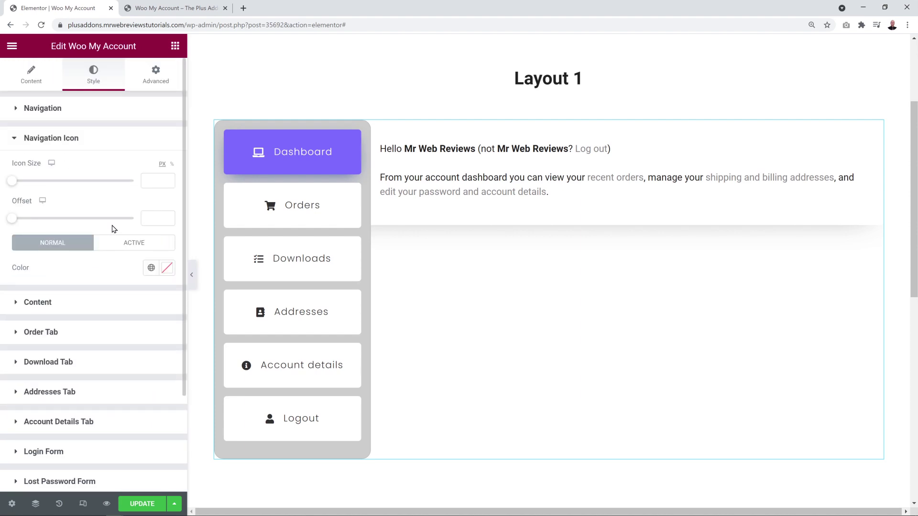
left_click_drag(18, 185, 30, 222)
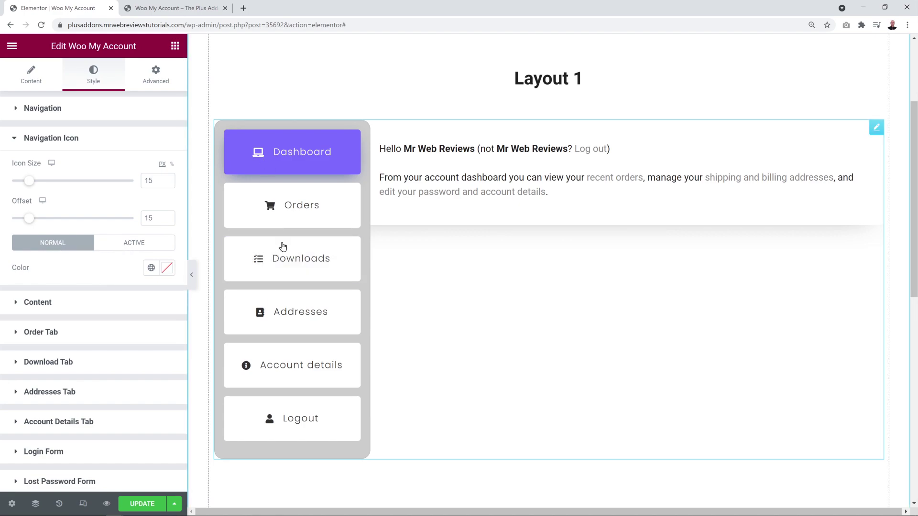
- Open the normal-state color selection for the navigation icons
left_click(168, 268)
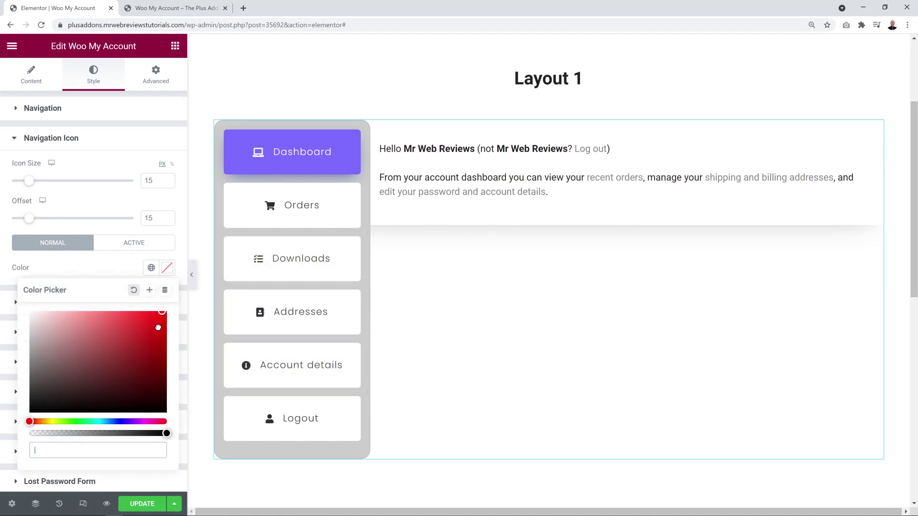
- Try red (#FF0000) on the navigation icons for both the normal and active states, resetting each colour to default
left_click_drag(158, 328, 174, 311)
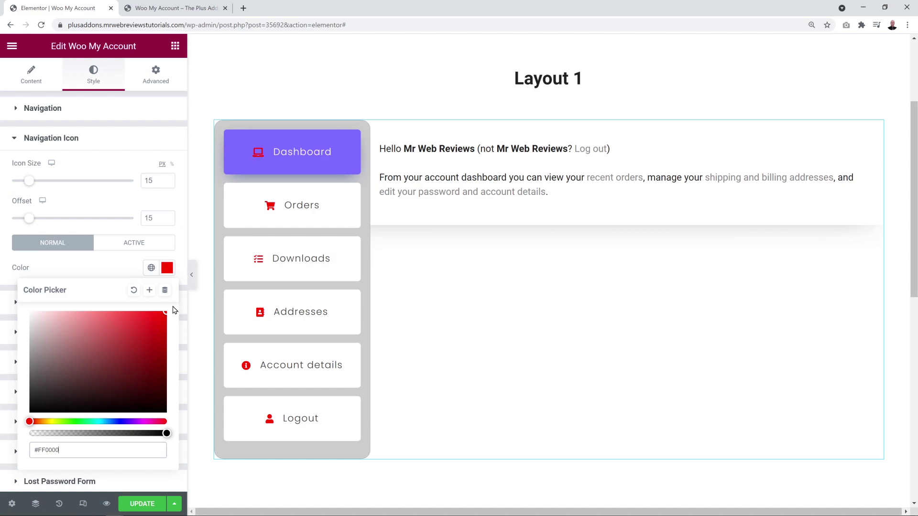
left_click(138, 297)
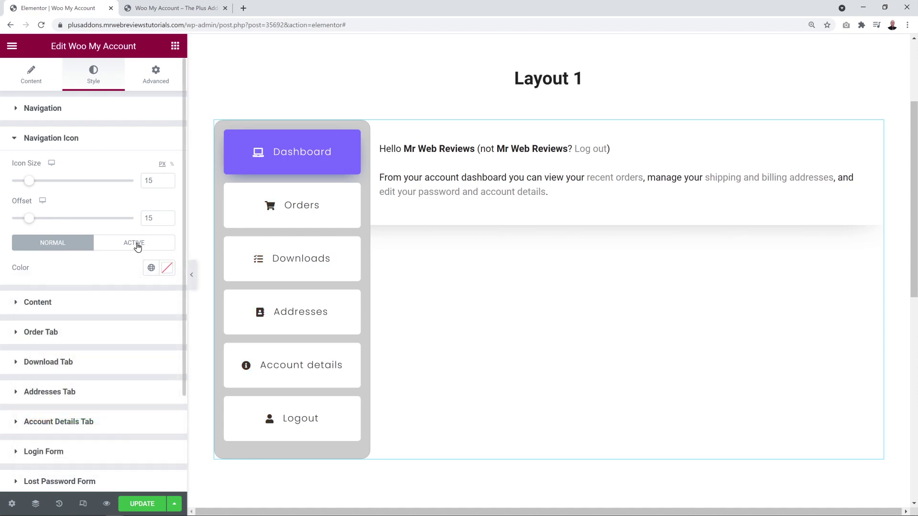
left_click(134, 242)
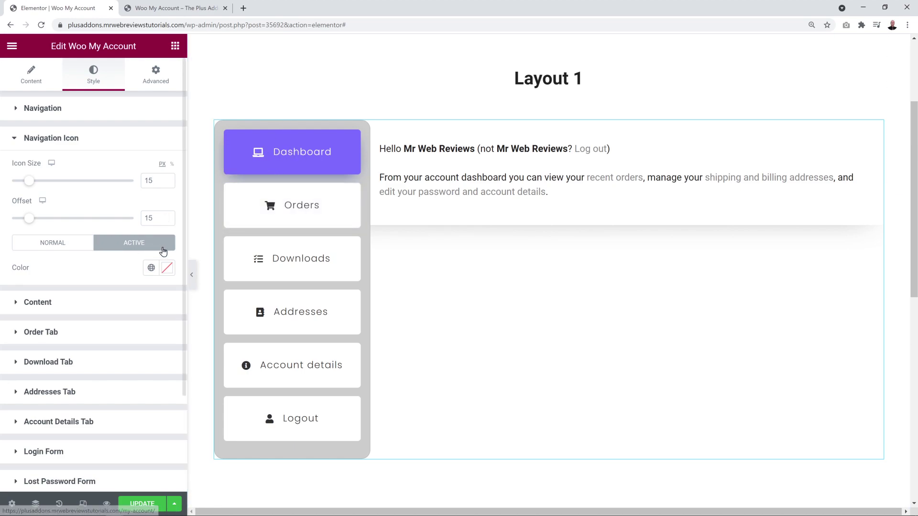
left_click(167, 267)
left_click(139, 343)
left_click_drag(172, 304, 172, 304)
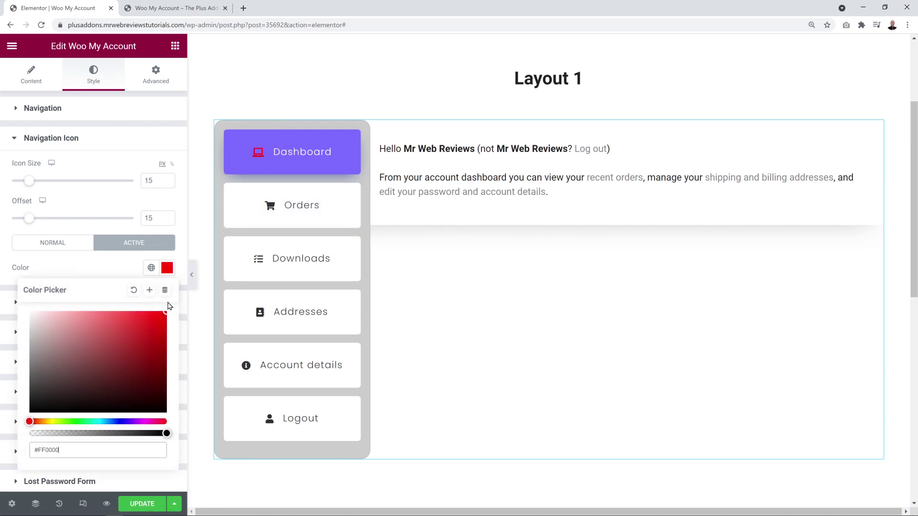
left_click(135, 291)
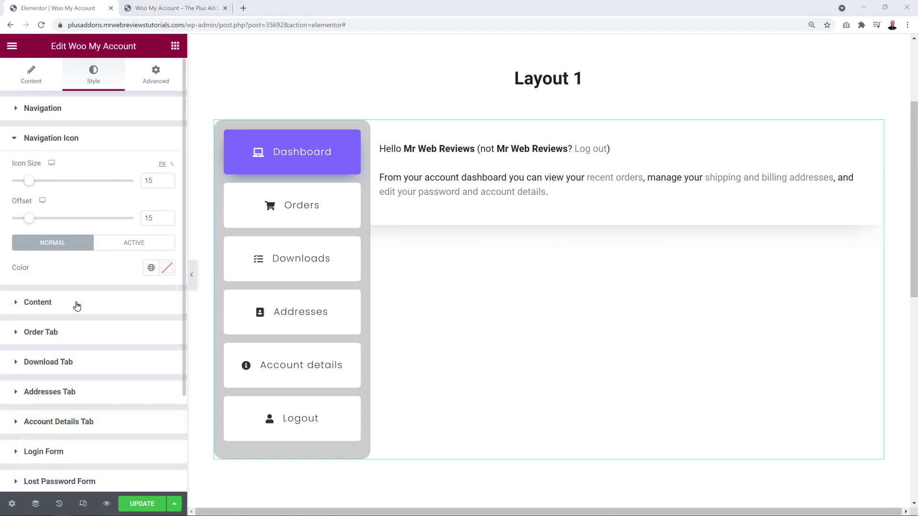
- Remove the box shadow from the My Account content area
left_click(76, 304)
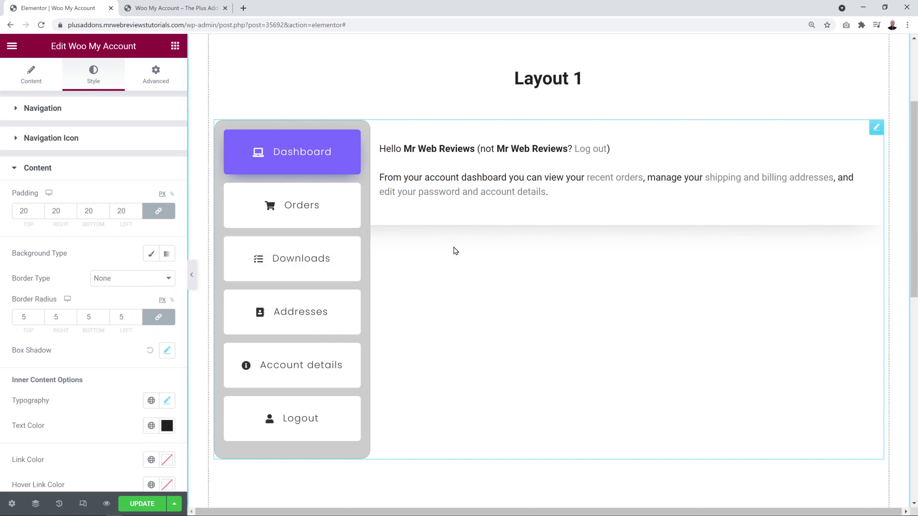
left_click(150, 354)
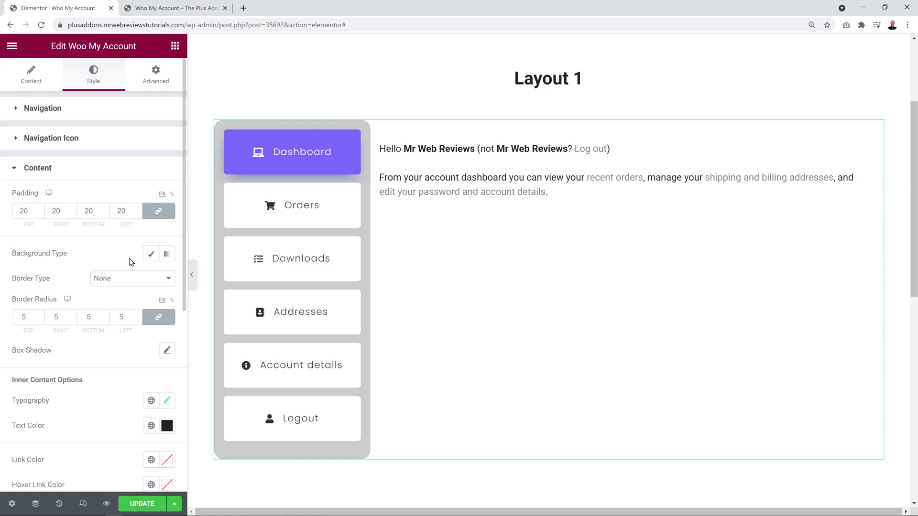
- Give the content area a classic very light grey background and change its border radius on all linked corners
left_click(151, 254)
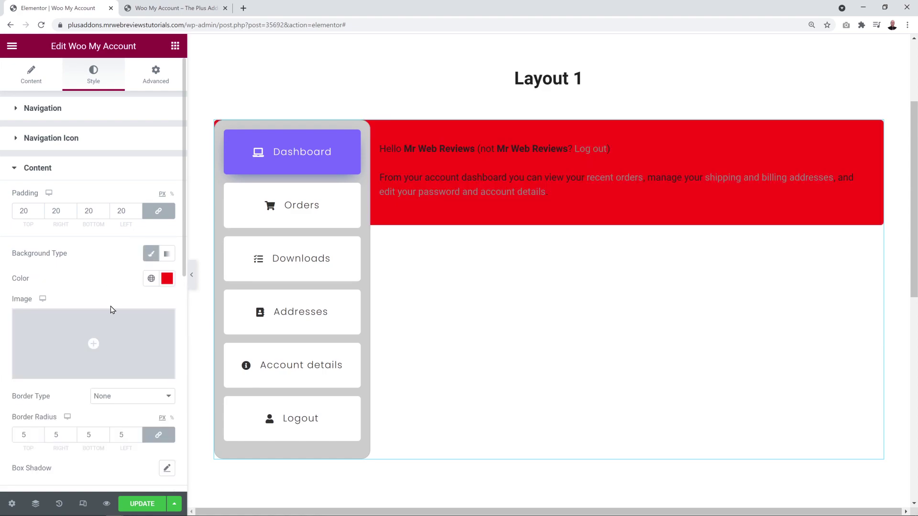
left_click(167, 279)
left_click_drag(44, 337, 19, 329)
left_click(82, 281)
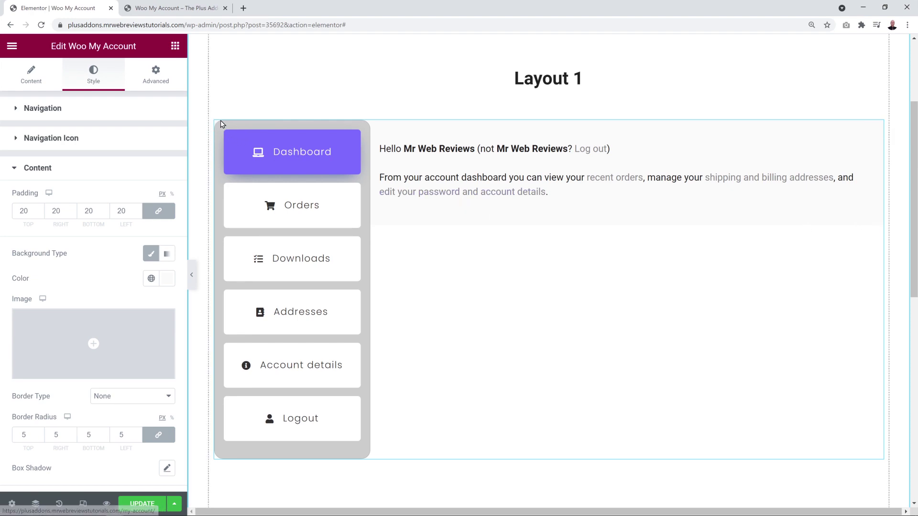
left_click(22, 434)
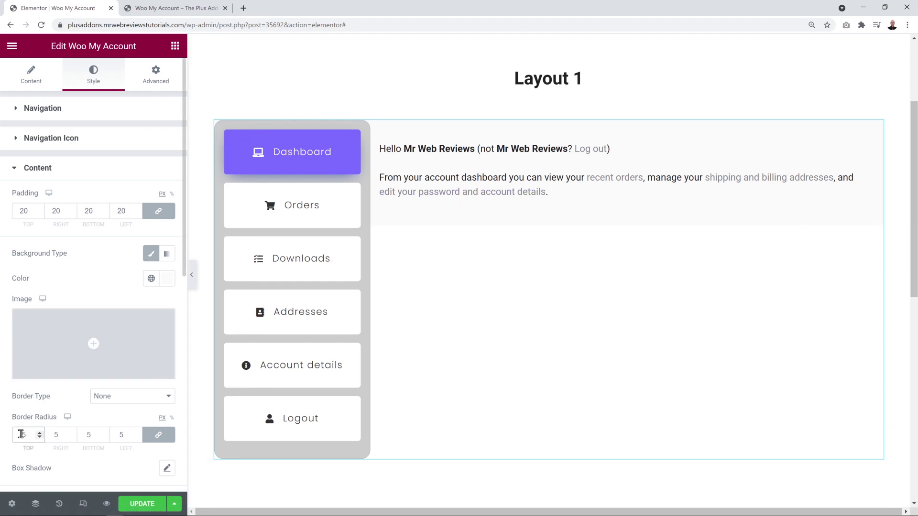
type("1")
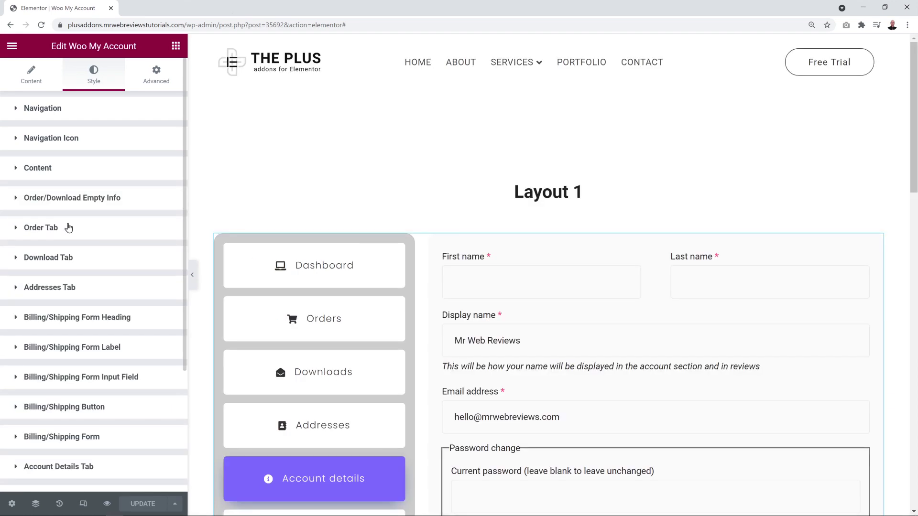
- Set the My Account widget's preview to Orders
left_click(69, 227)
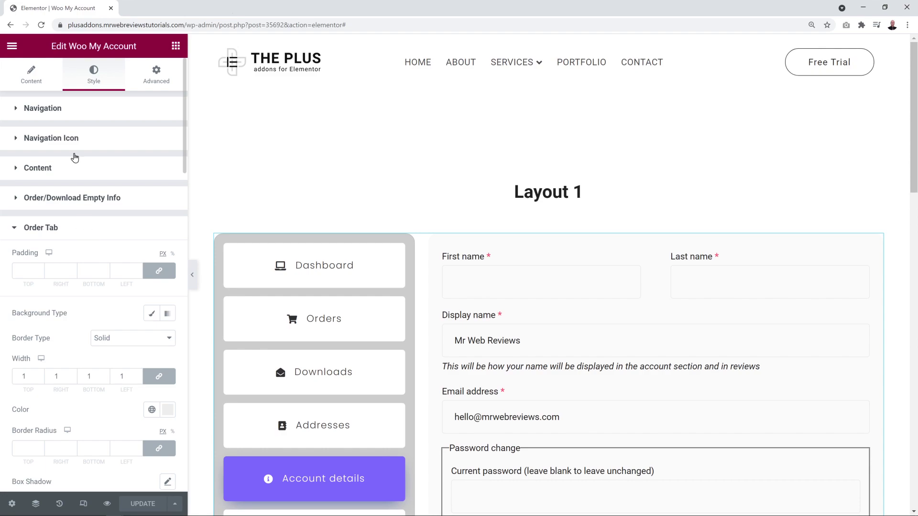
left_click(29, 80)
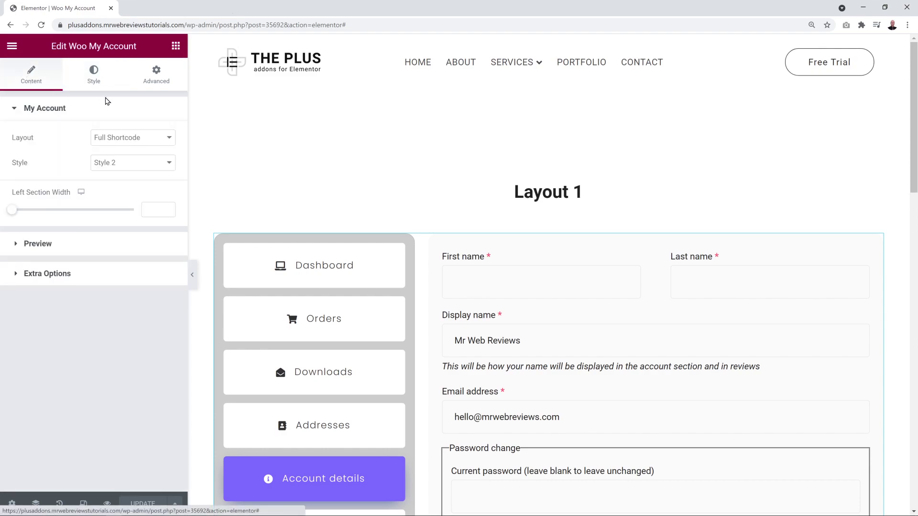
left_click(66, 244)
left_click(150, 175)
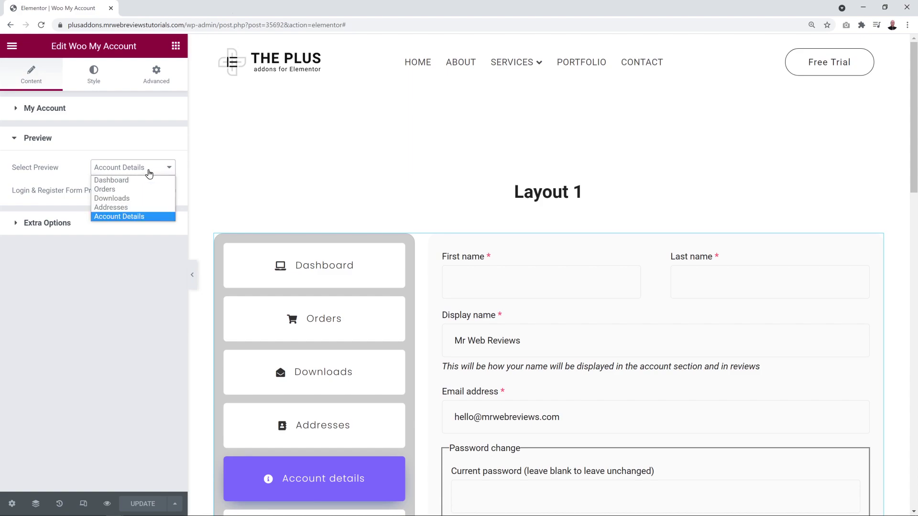
left_click(138, 190)
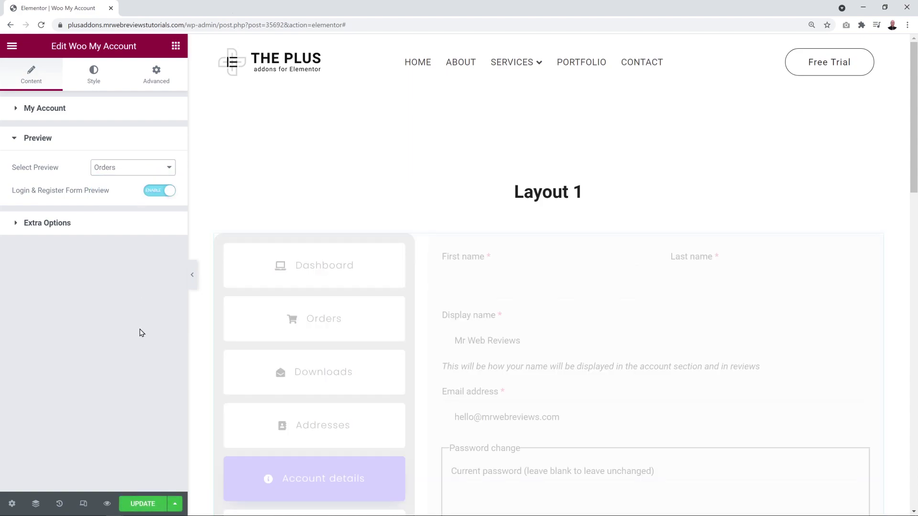
- Set the outer border colour in the Order Tab styling to the purple #8072FC
left_click(93, 87)
left_click(51, 110)
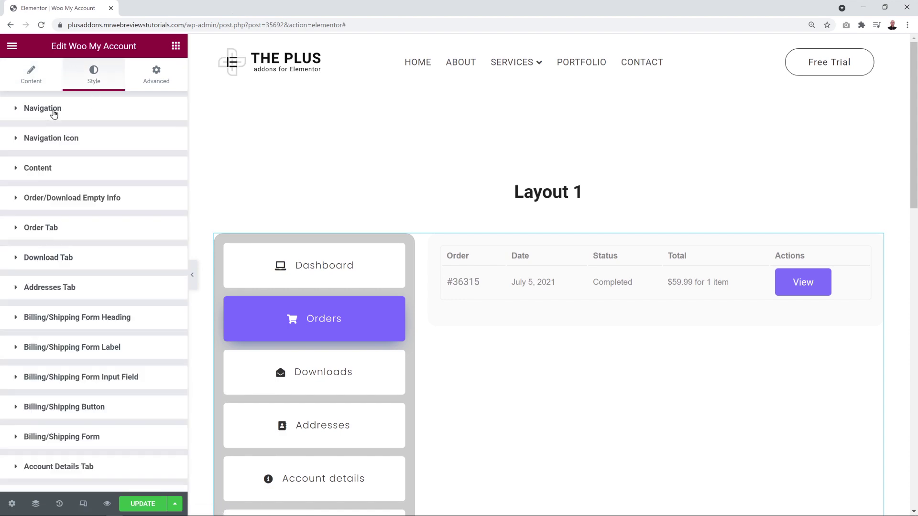
left_click(54, 228)
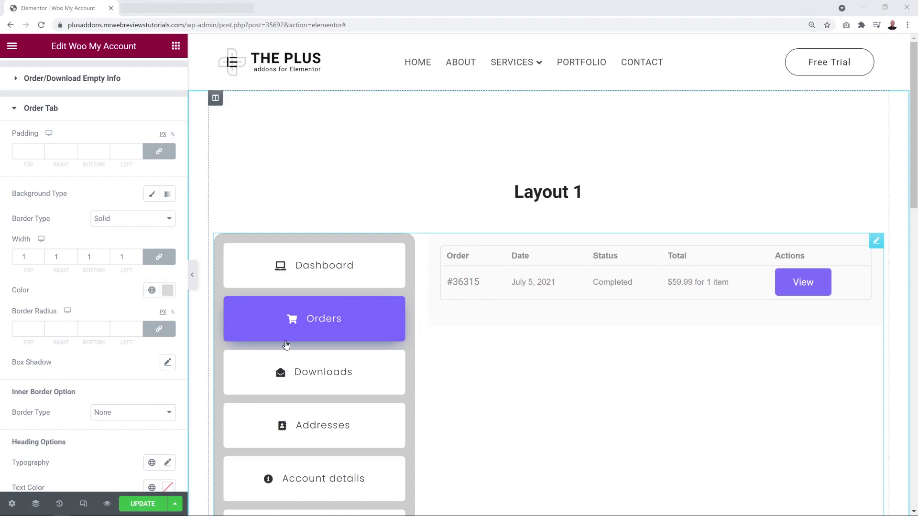
left_click(168, 291)
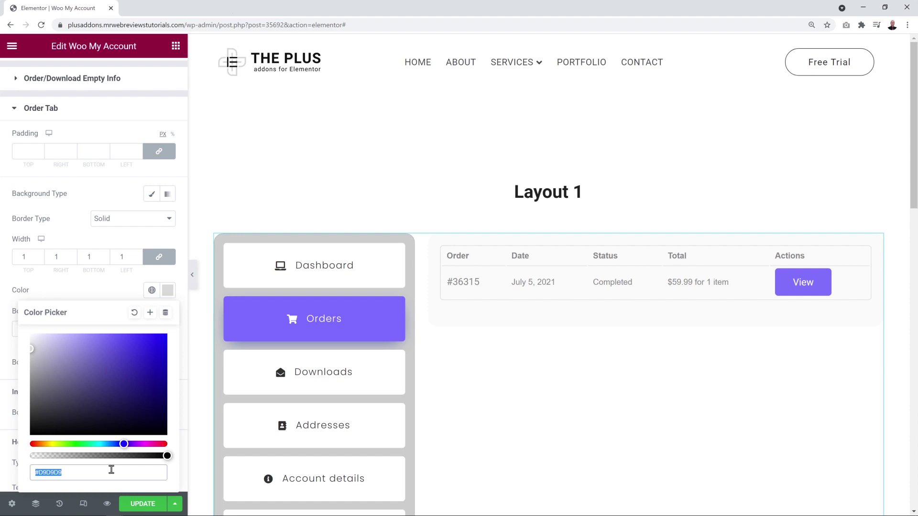
type("#6F61F3")
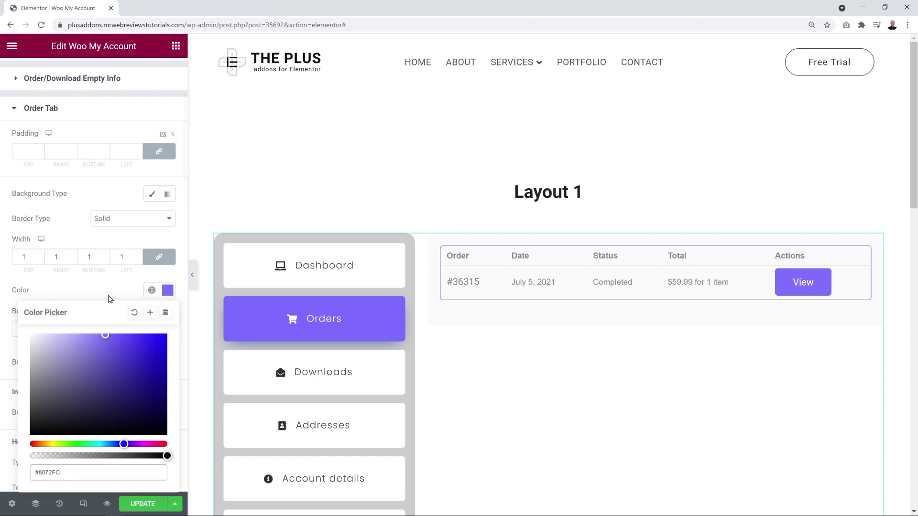
left_click(111, 287)
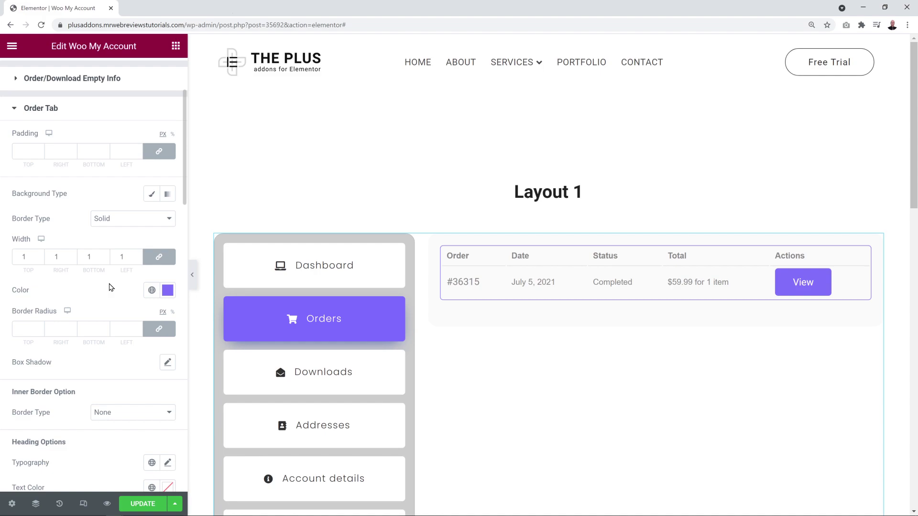
- Give the orders table a classic background with the colour #F7F6FF
left_click(150, 194)
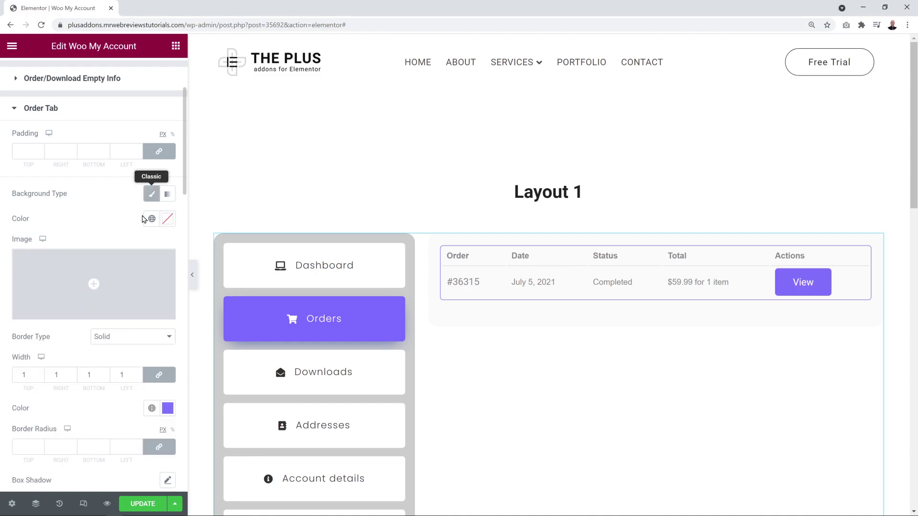
left_click(168, 220)
type("#F7F6FF")
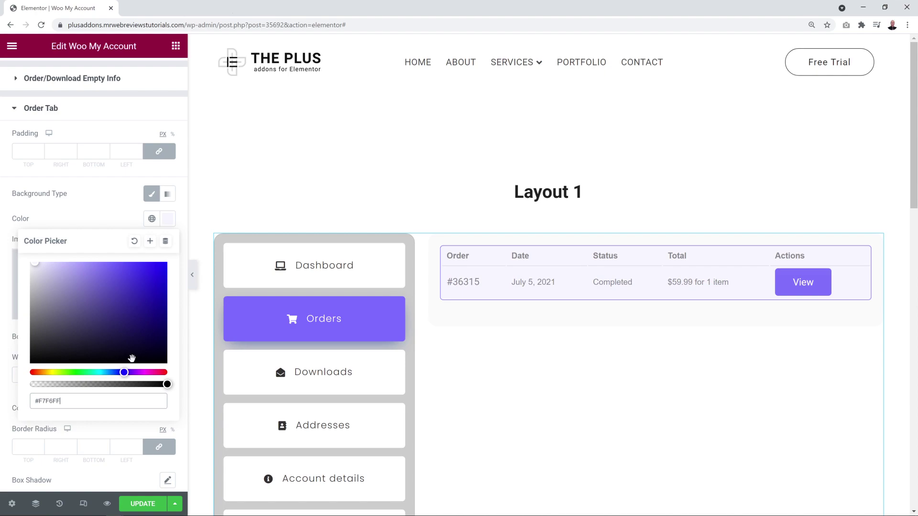
left_click(117, 211)
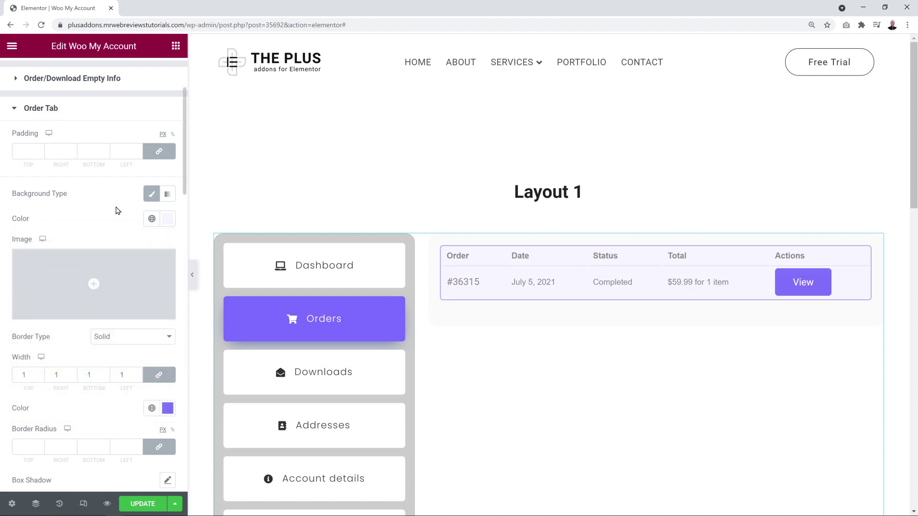
- Try a Solid inner border on the orders table, returning the inner border type to None
scroll(163, 233, "down", 3)
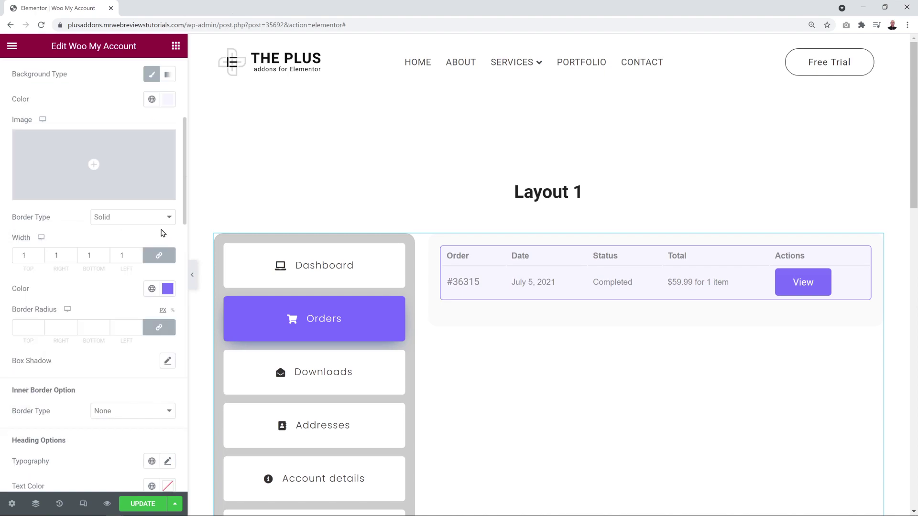
scroll(163, 234, "down", 5)
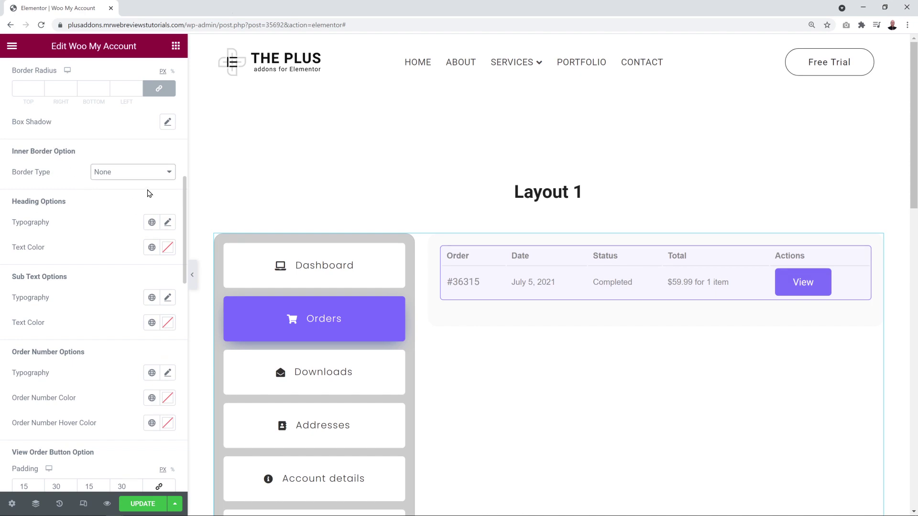
left_click(164, 176)
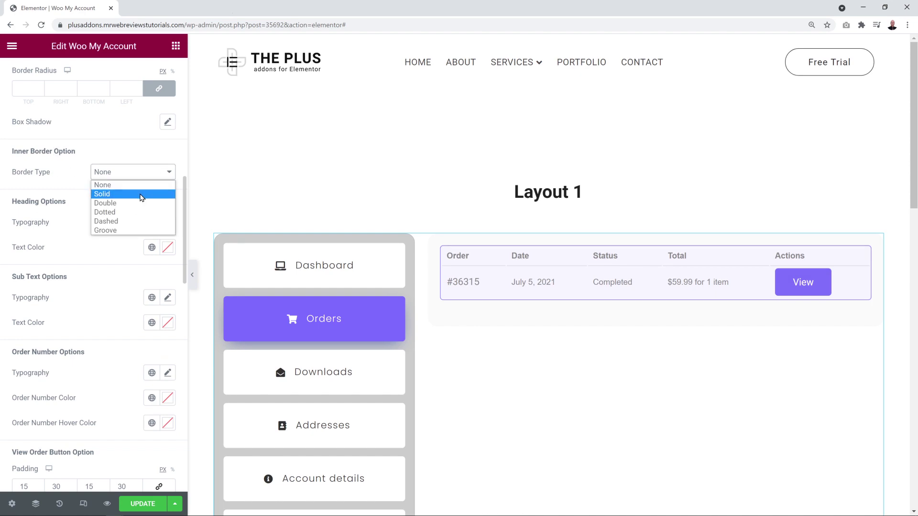
left_click(142, 196)
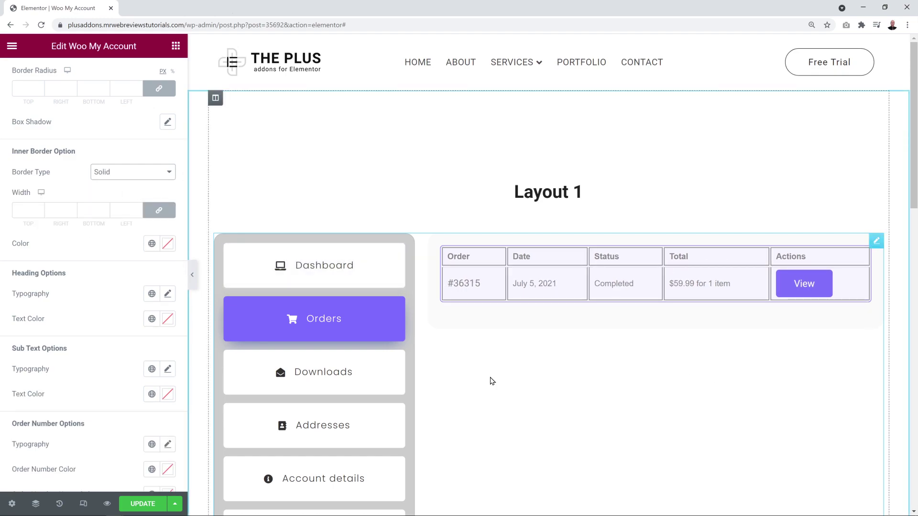
left_click(165, 173)
key("Escape")
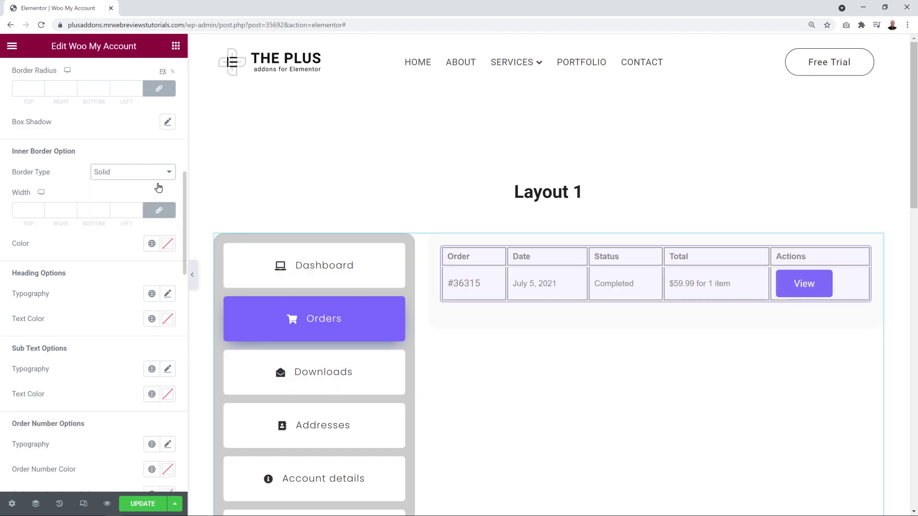
left_click(158, 187)
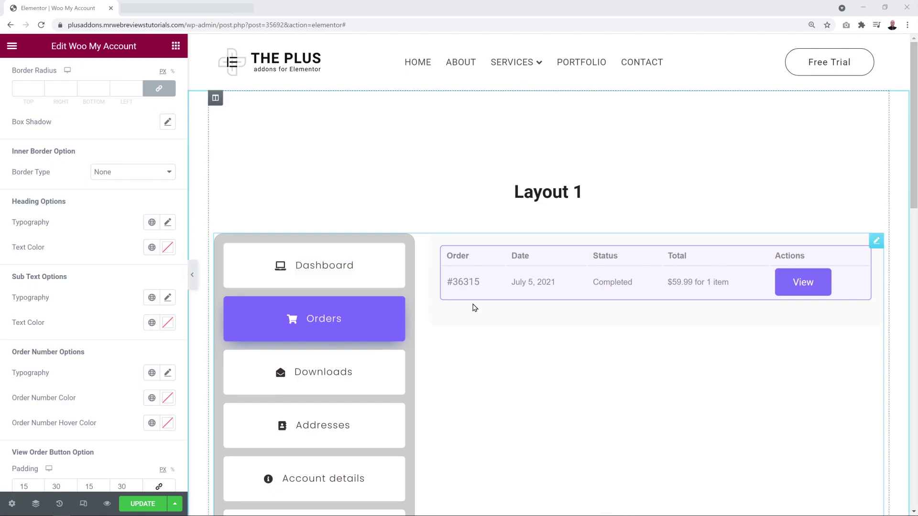
- Try #FF0000 as the heading text colour of the orders table and reset it to default
left_click(168, 248)
type("#FF0000")
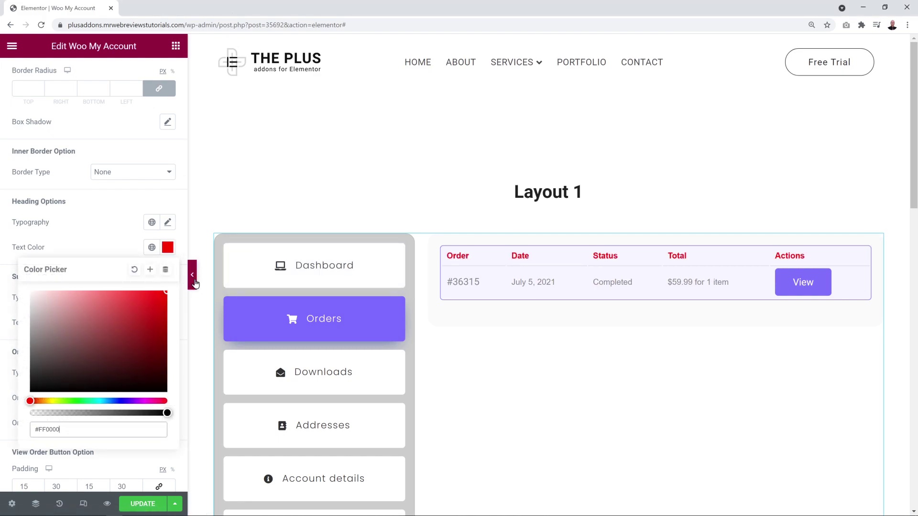
left_click(134, 270)
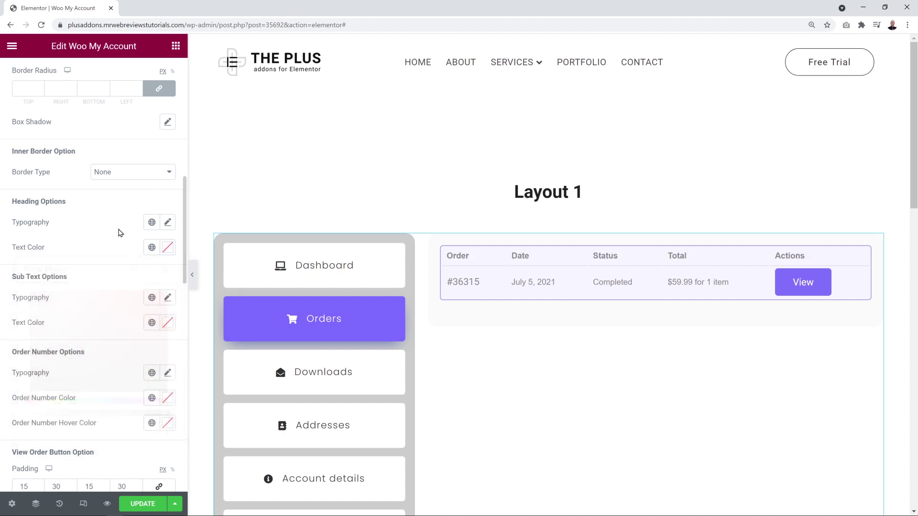
- Try the dark red #981515 as the sub text colour of the orders table and reset it to default
left_click(167, 323)
left_click(148, 194)
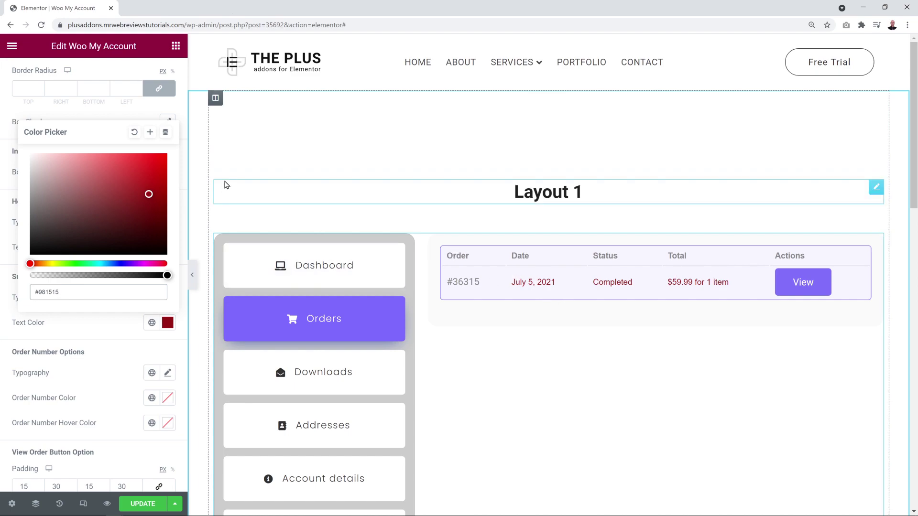
left_click(134, 132)
left_click(105, 333)
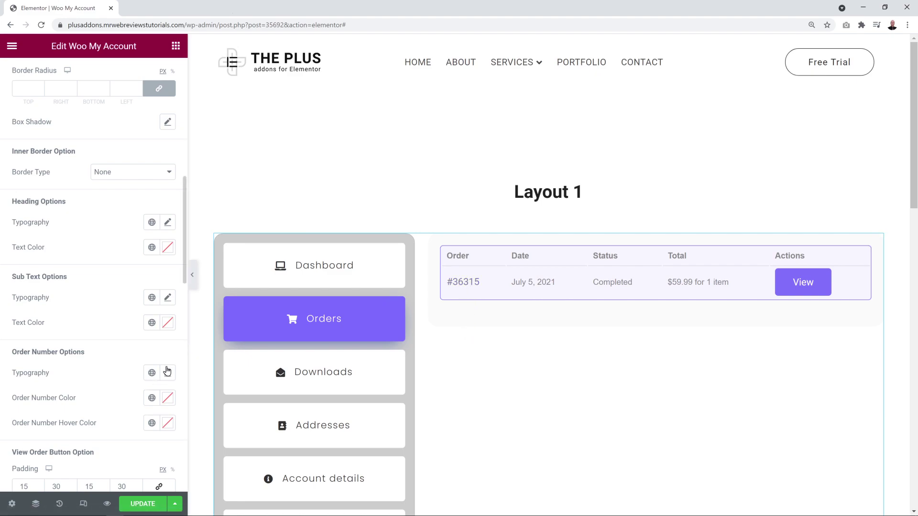
- Set the order number colour in the orders table to #FF0000
left_click(165, 400)
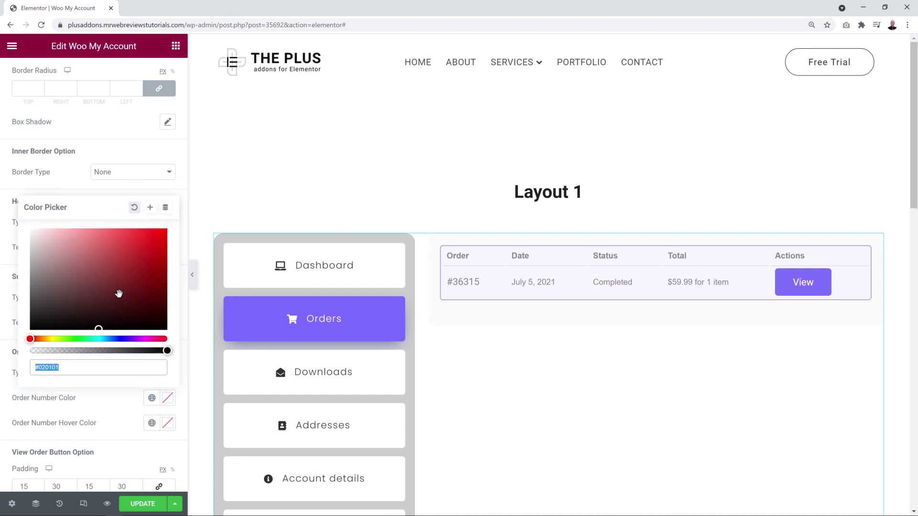
type("#FF0000")
left_click(119, 422)
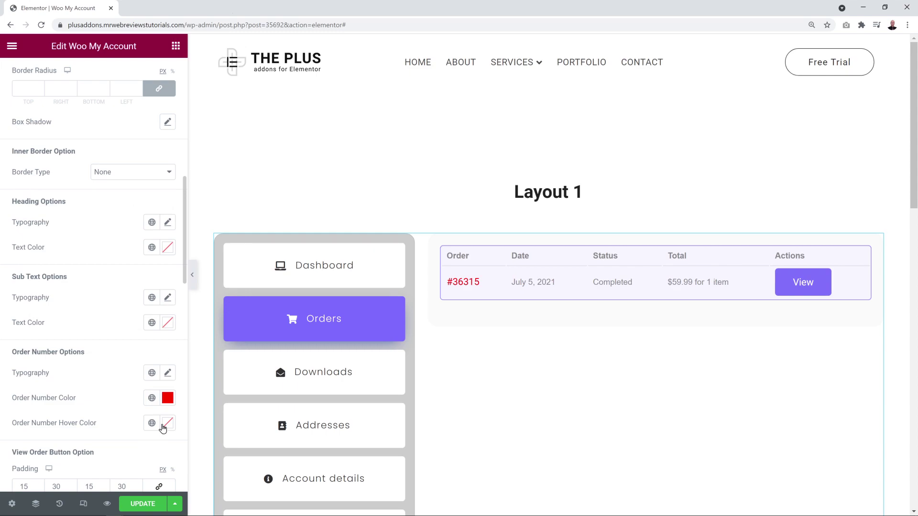
- Try black as the order number hover colour, and undo both order number colour changes
left_click(167, 424)
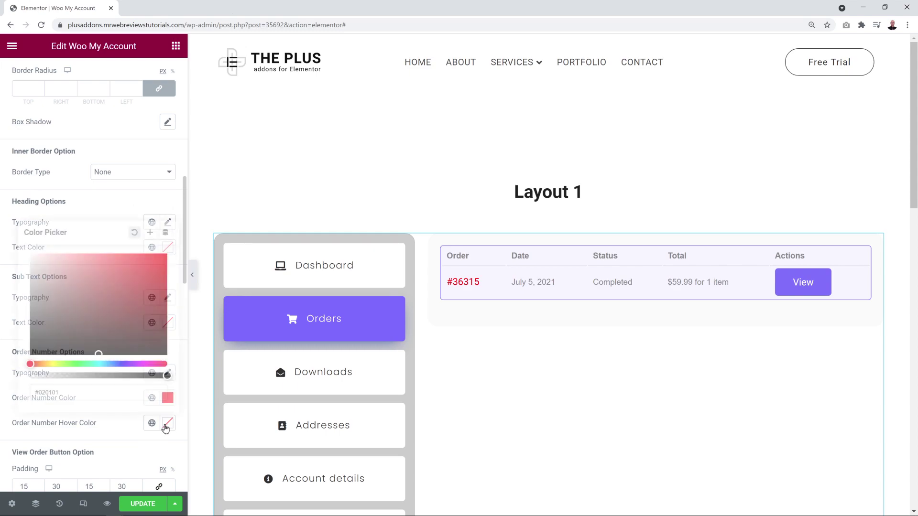
left_click(123, 427)
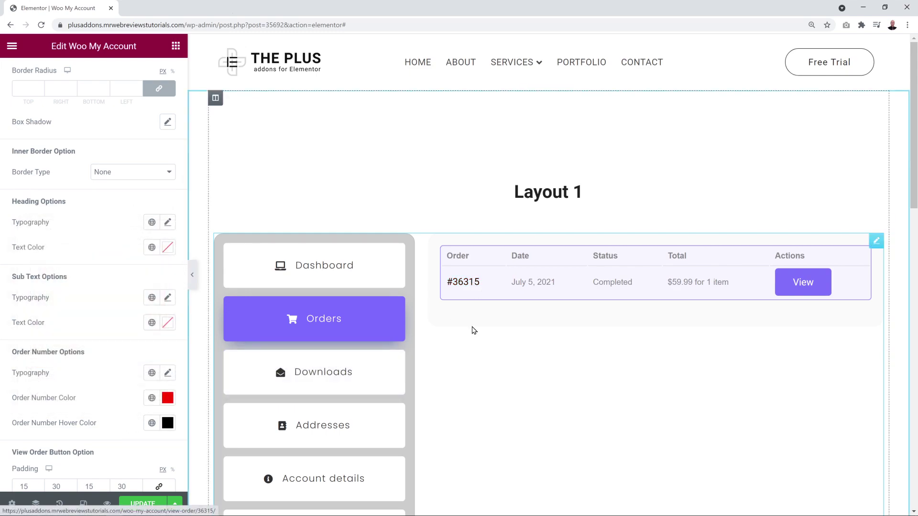
key("ctrl+z")
key("ctrl+z")
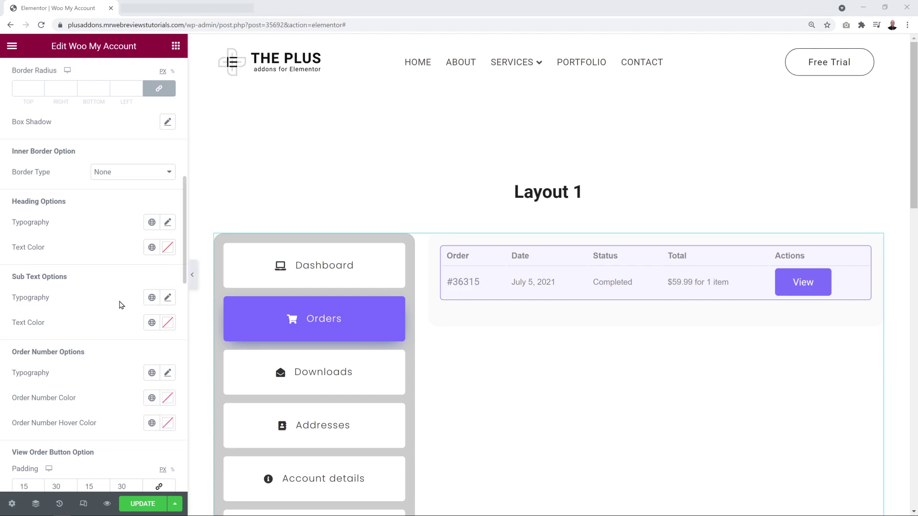
- Set the width of the View order button to 150 px and centre its text
scroll(121, 305, "down", 8)
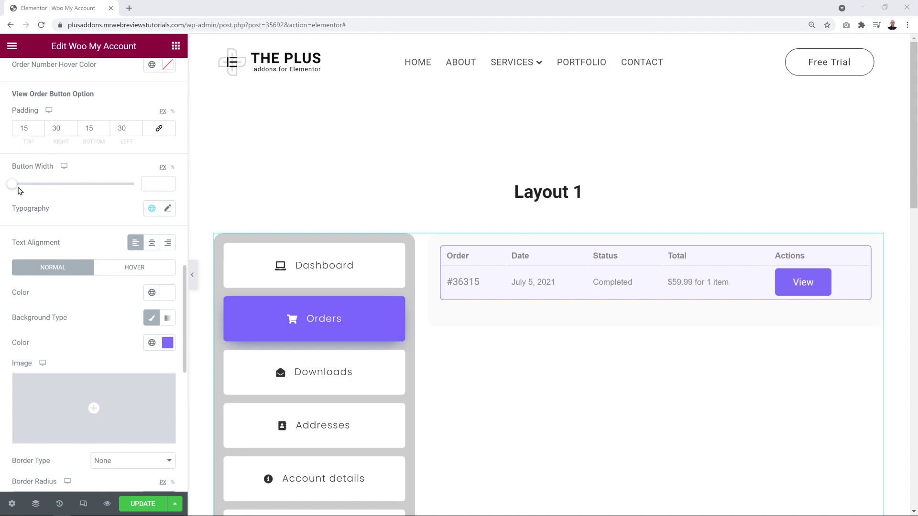
left_click_drag(20, 190, 51, 190)
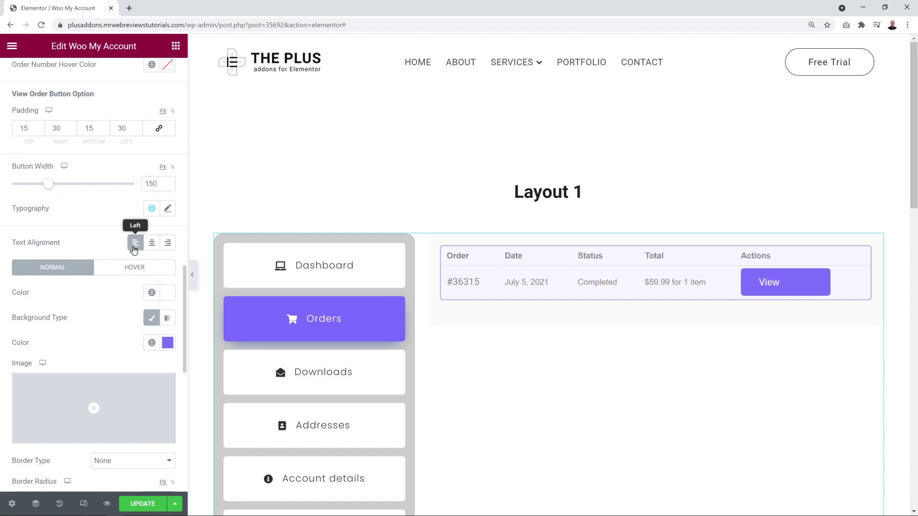
left_click(167, 246)
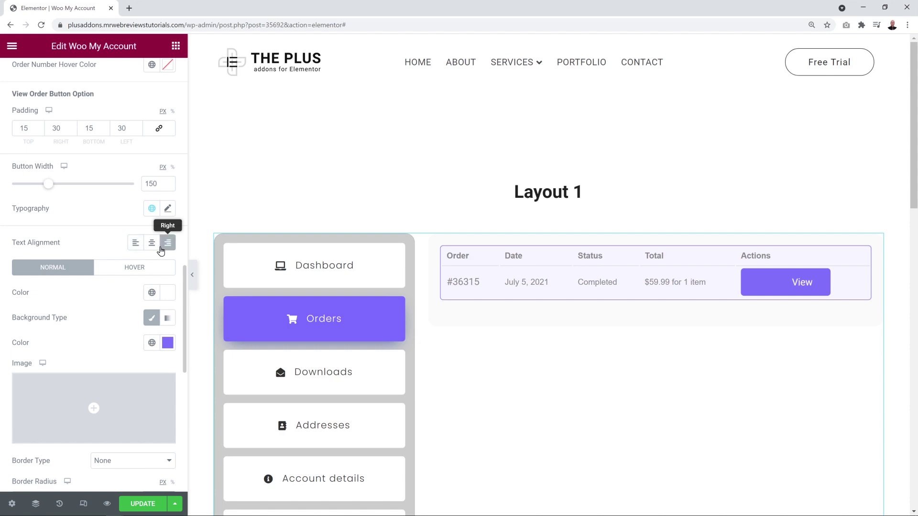
left_click(152, 244)
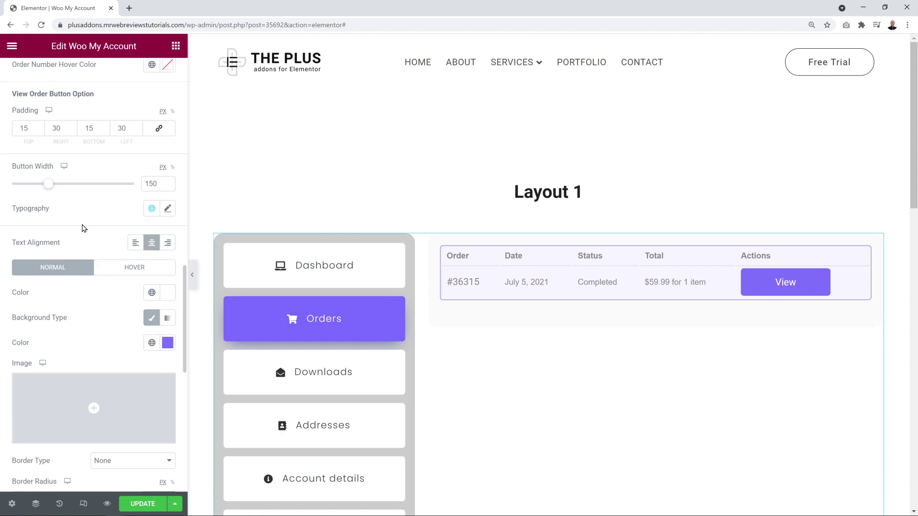
- Give the View order button a Solid border 1 px wide in dark purple
scroll(82, 315, "down", 5)
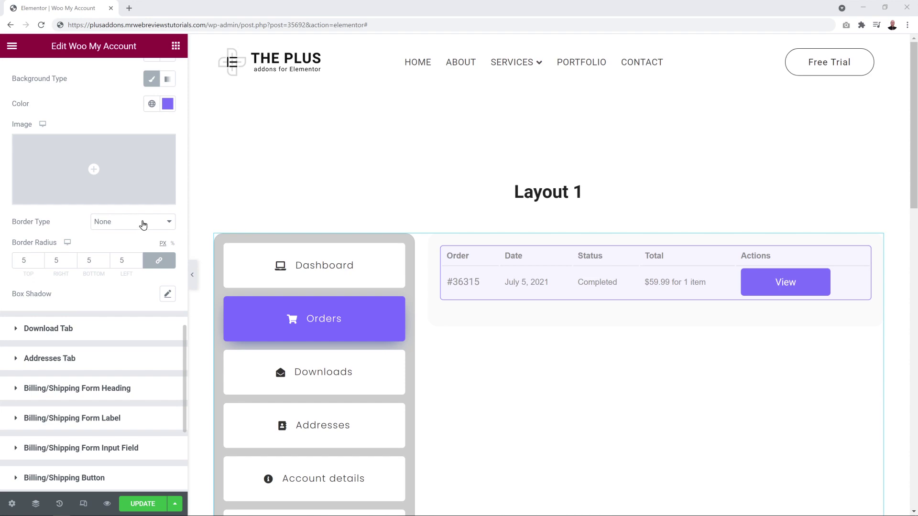
left_click(143, 225)
left_click(118, 245)
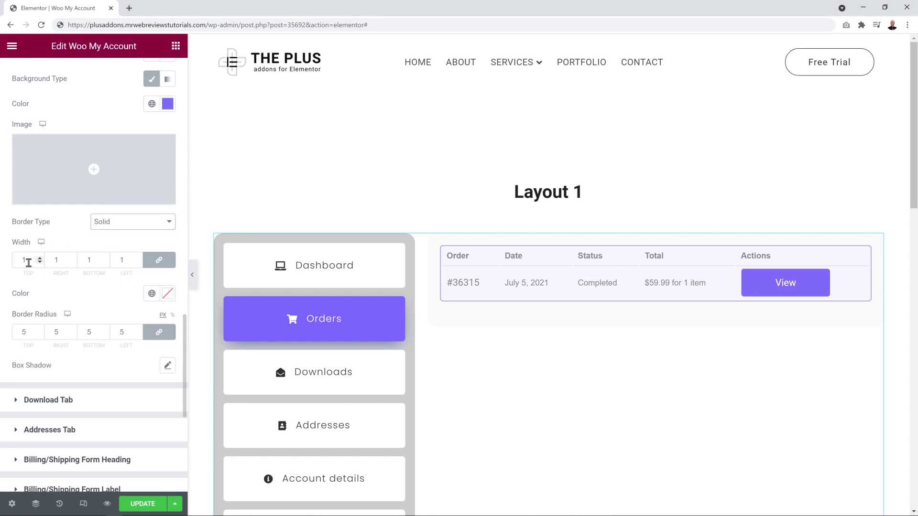
left_click(167, 293)
type("#8072FC")
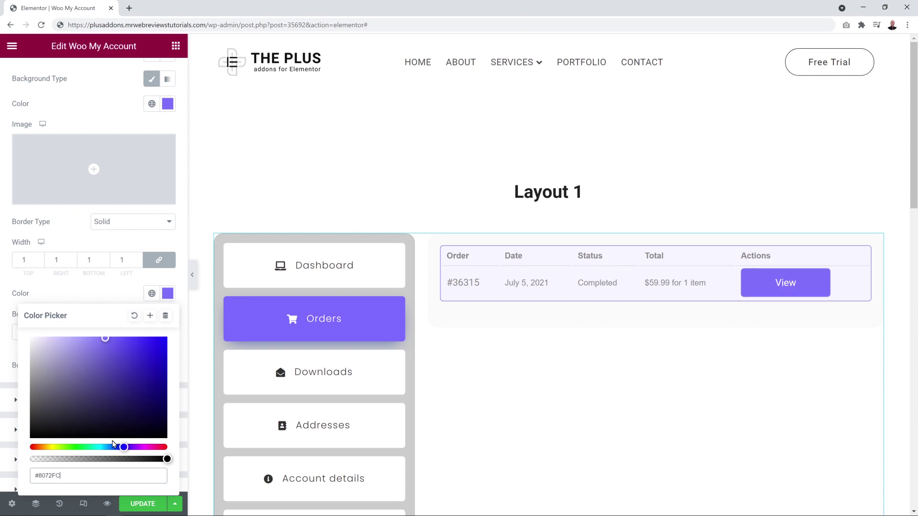
left_click(132, 302)
- Try the default box shadow on the View order button and reset it
scroll(131, 303, "down", 2)
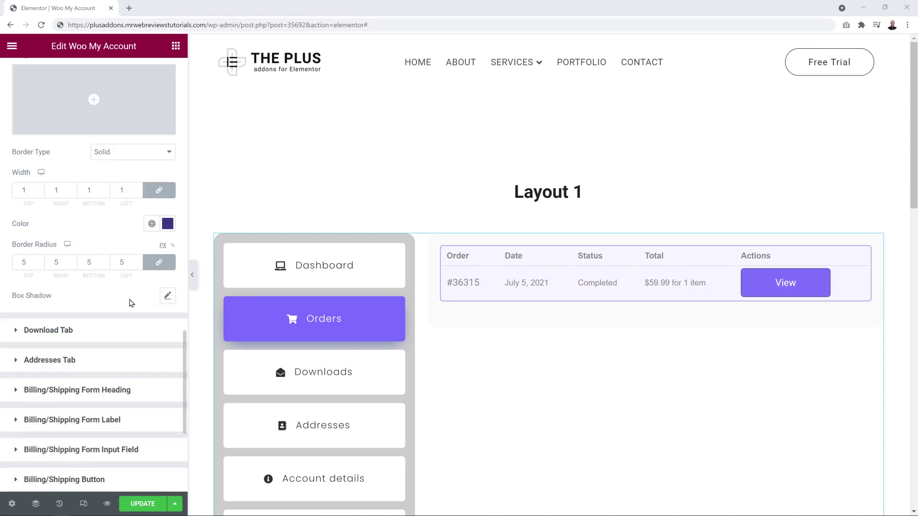
left_click(168, 297)
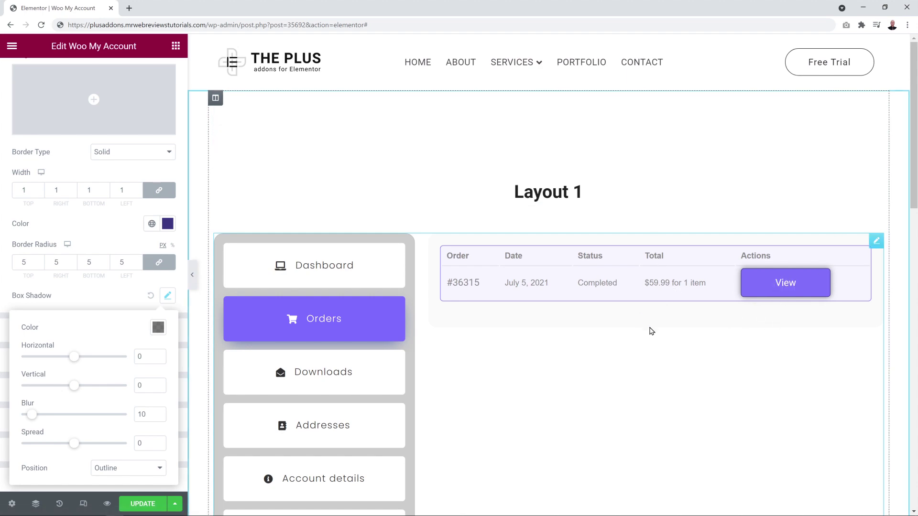
left_click(78, 311)
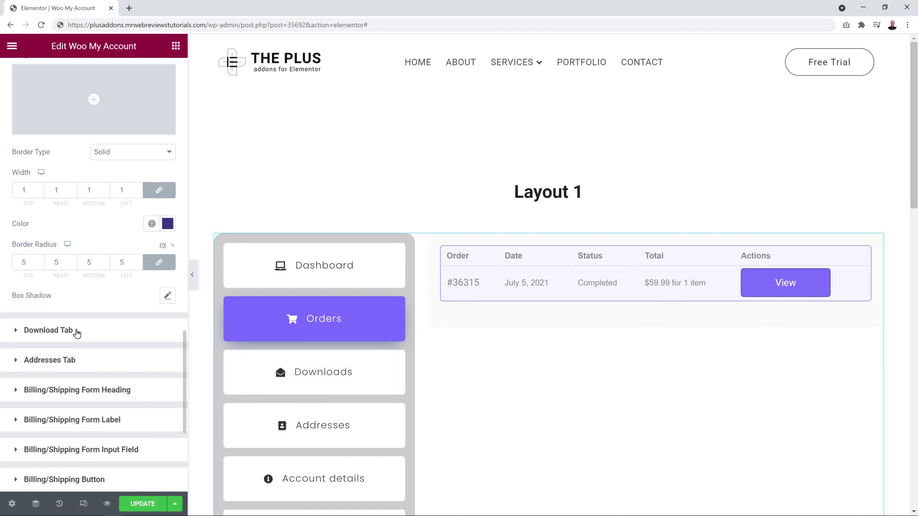
- Switch the My Account widget's preview to Downloads
left_click(58, 331)
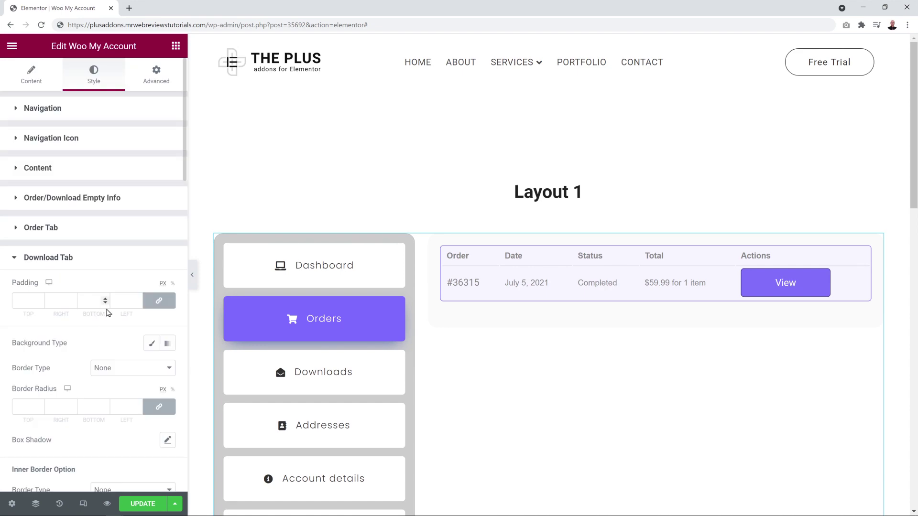
left_click(31, 74)
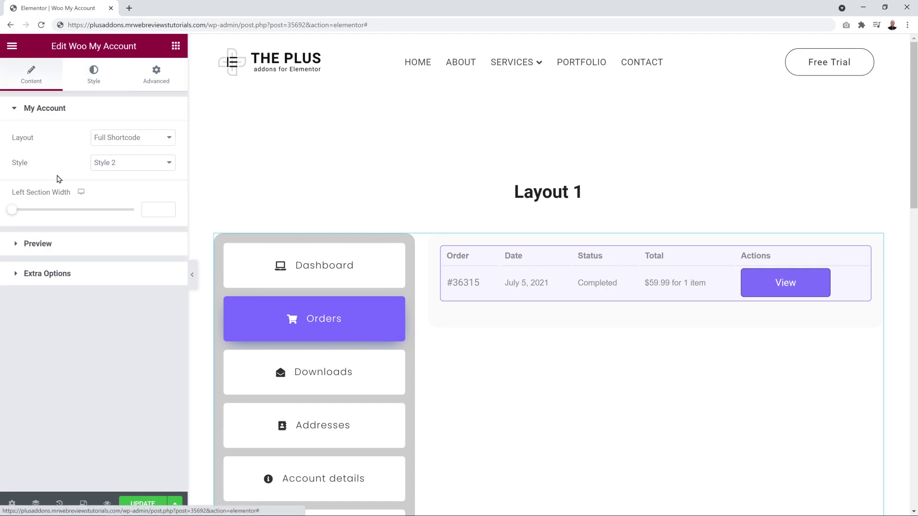
left_click(72, 243)
left_click(146, 172)
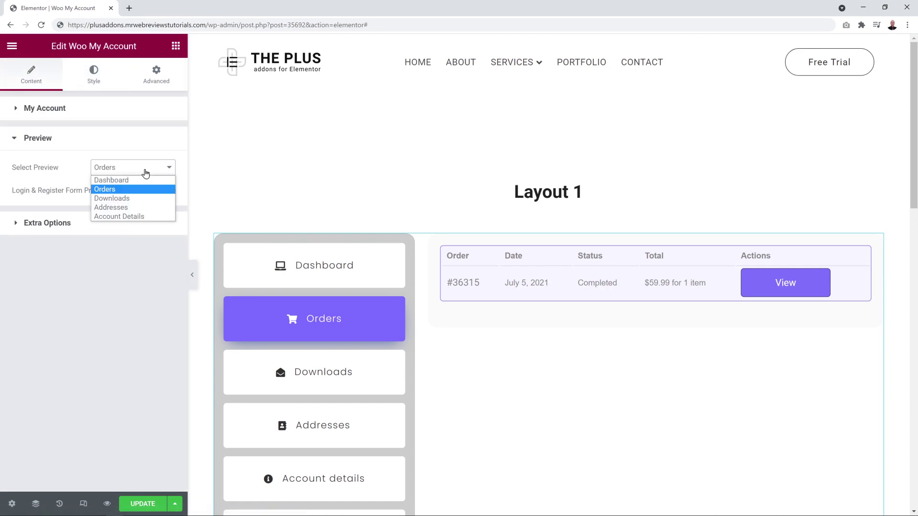
left_click(137, 203)
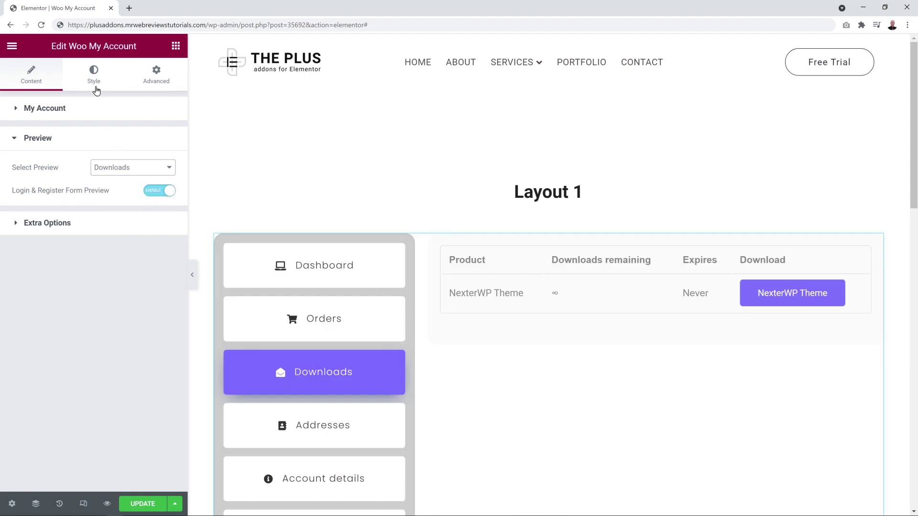
- Give the downloads table a Classic background in light pink through the Download Tab style settings
left_click(89, 85)
left_click(61, 114)
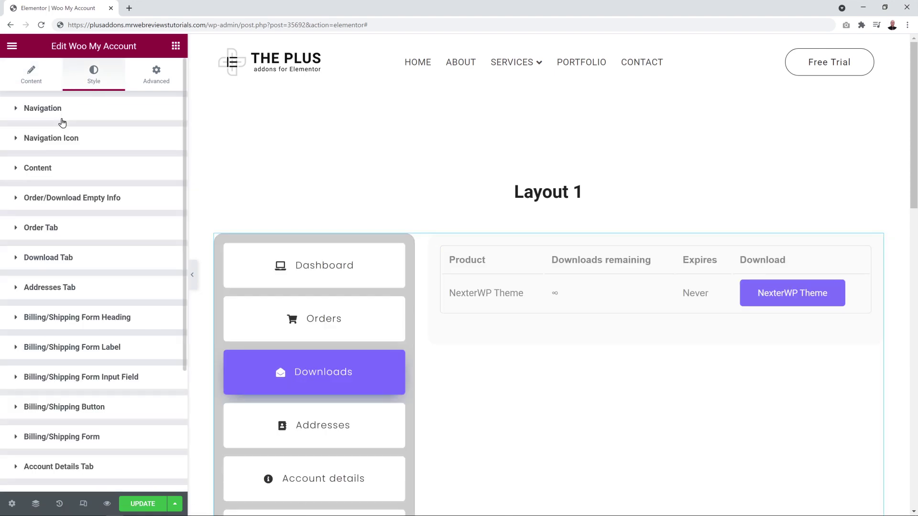
left_click(54, 259)
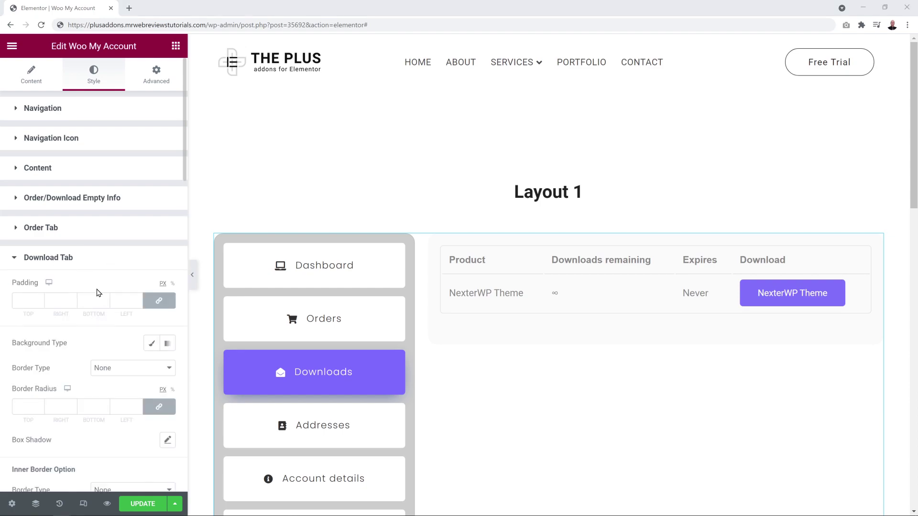
scroll(108, 278, "down", 3)
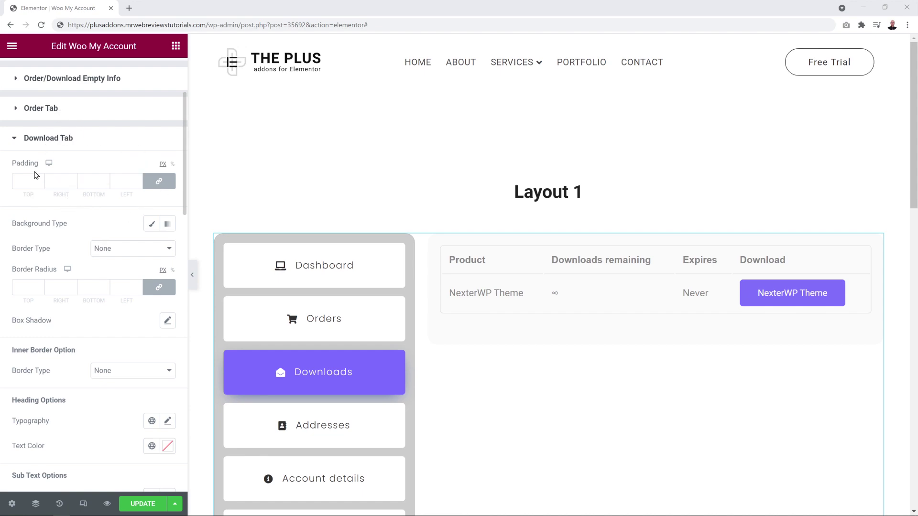
left_click(151, 224)
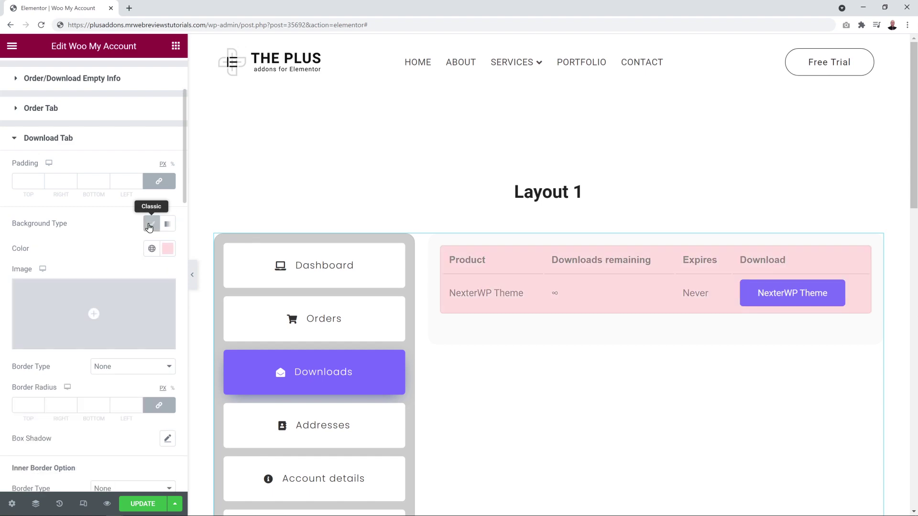
- Review the remaining Download Tab style options for borders, heading, sub text, product name and download file button
scroll(134, 240, "down", 5)
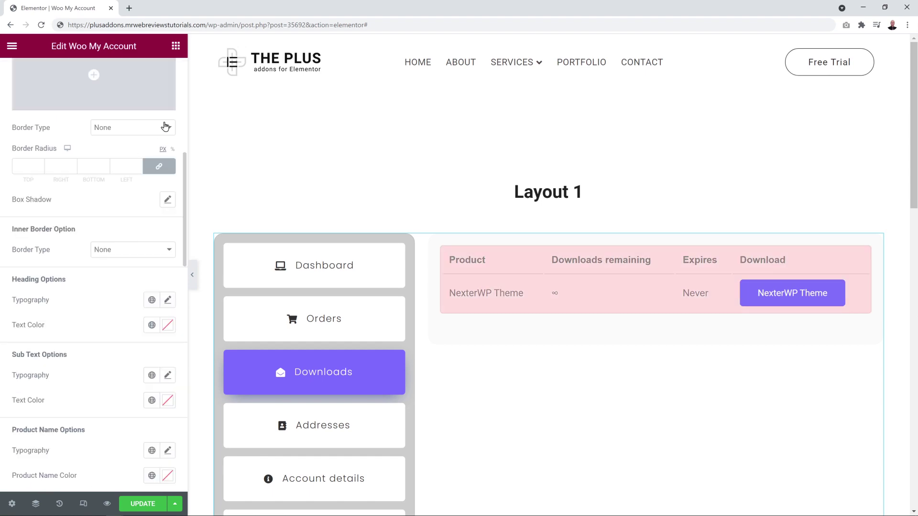
scroll(110, 240, "down", 3)
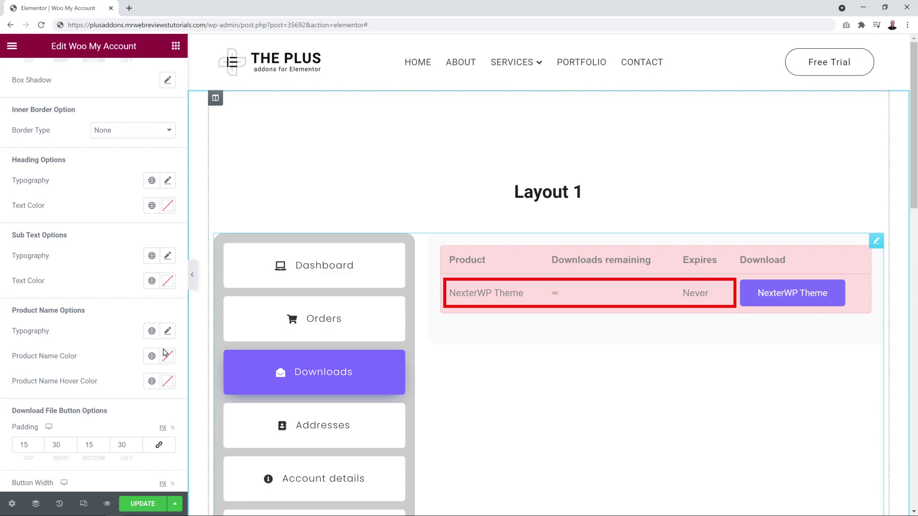
scroll(132, 334, "down", 3)
scroll(127, 302, "down", 3)
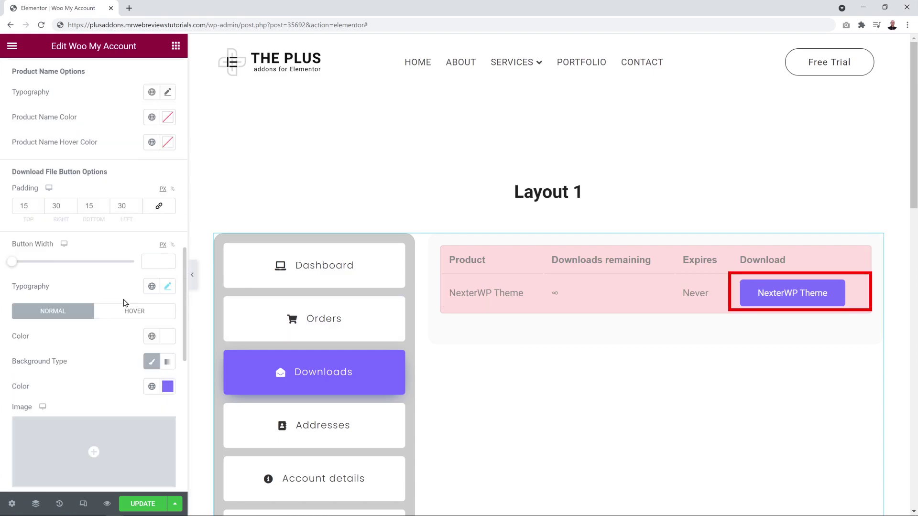
scroll(85, 361, "down", 6)
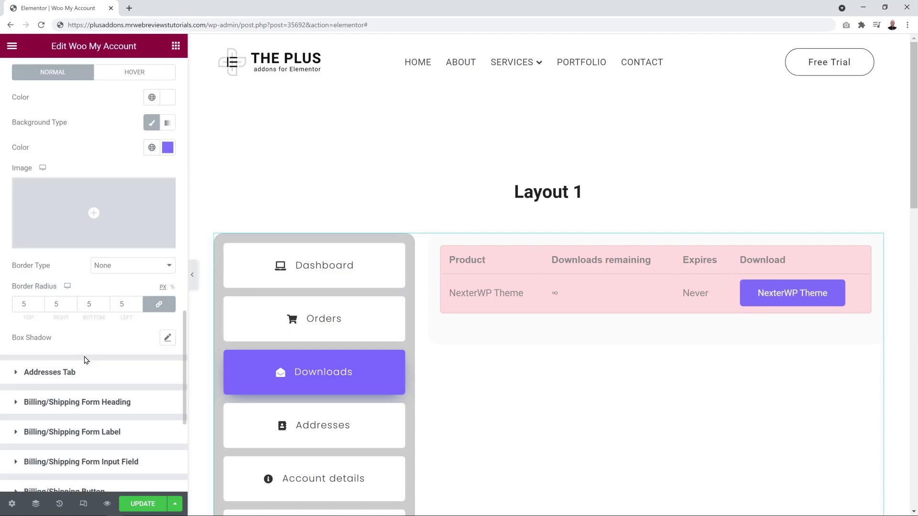
scroll(85, 361, "up", 3)
scroll(84, 360, "up", 2)
scroll(108, 393, "down", 1)
scroll(109, 394, "up", 8)
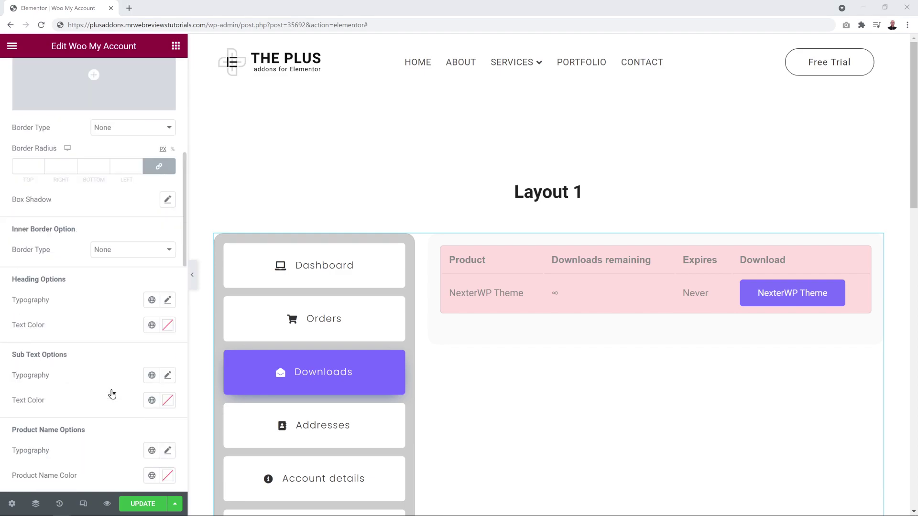
scroll(112, 394, "up", 3)
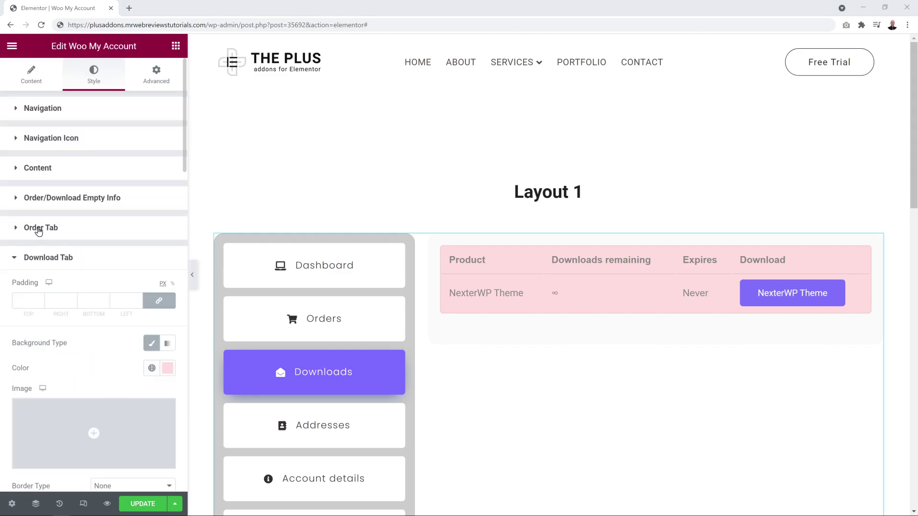
left_click(58, 259)
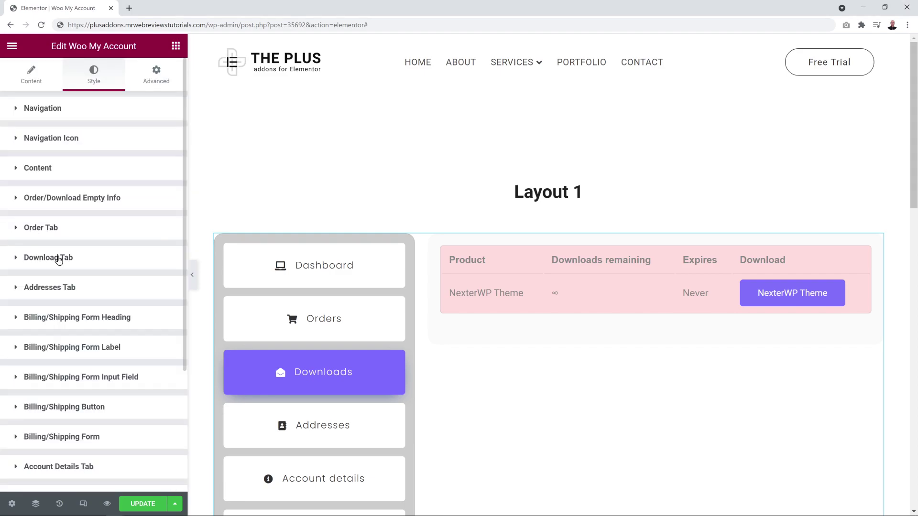
- Set the widget's preview to Addresses with the Default addresses view instead of the form
left_click(61, 290)
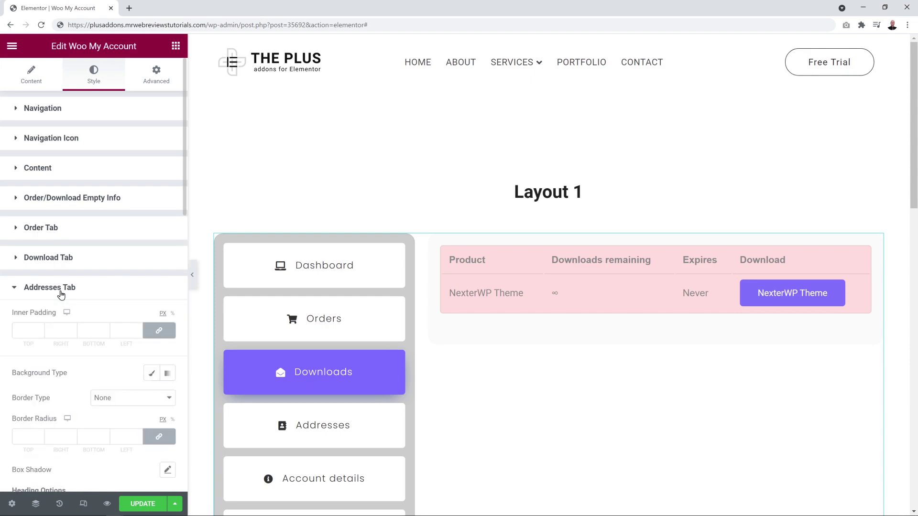
left_click(40, 81)
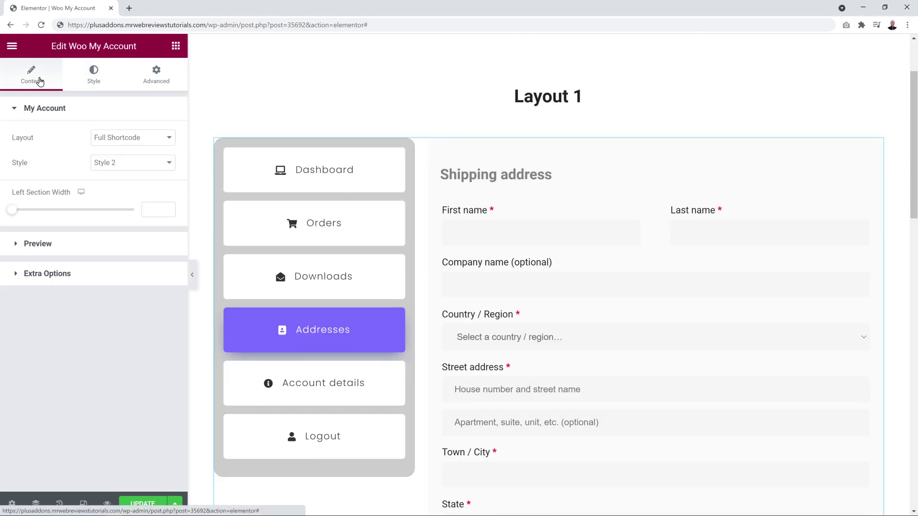
left_click(39, 245)
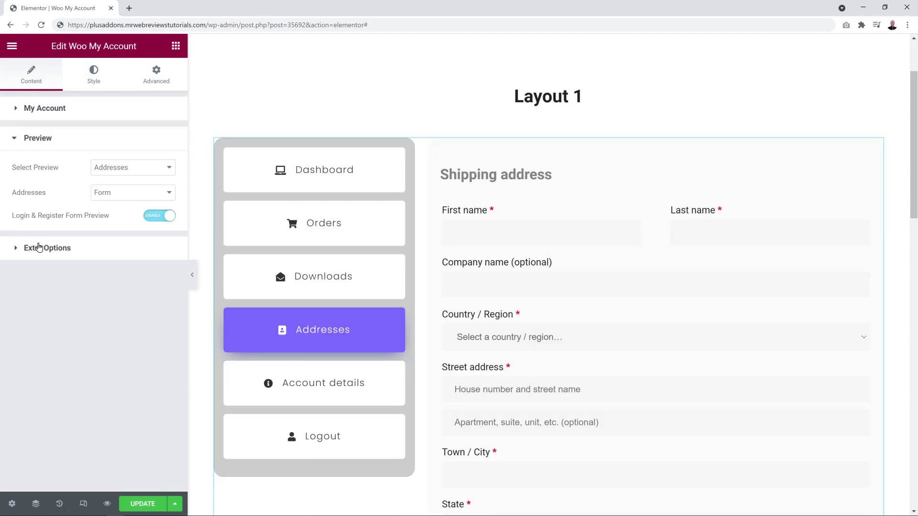
left_click(138, 173)
left_click(96, 207)
left_click(114, 197)
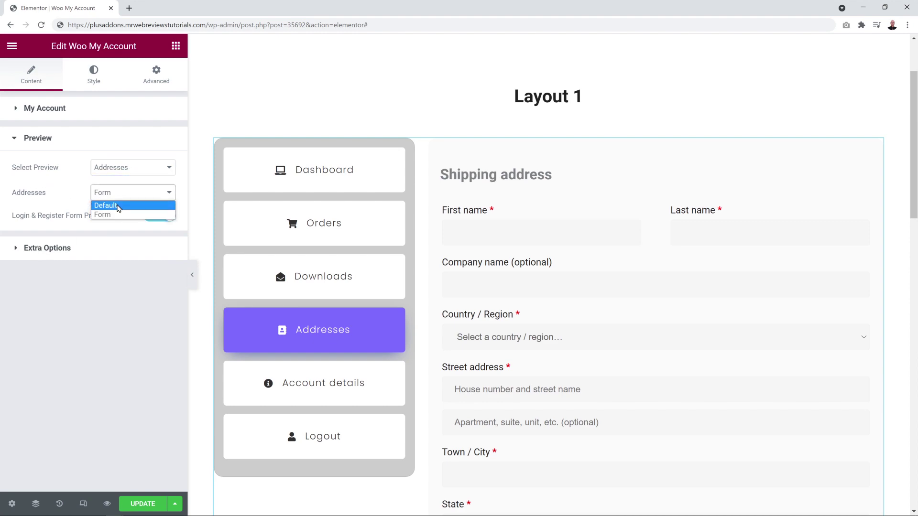
left_click(118, 205)
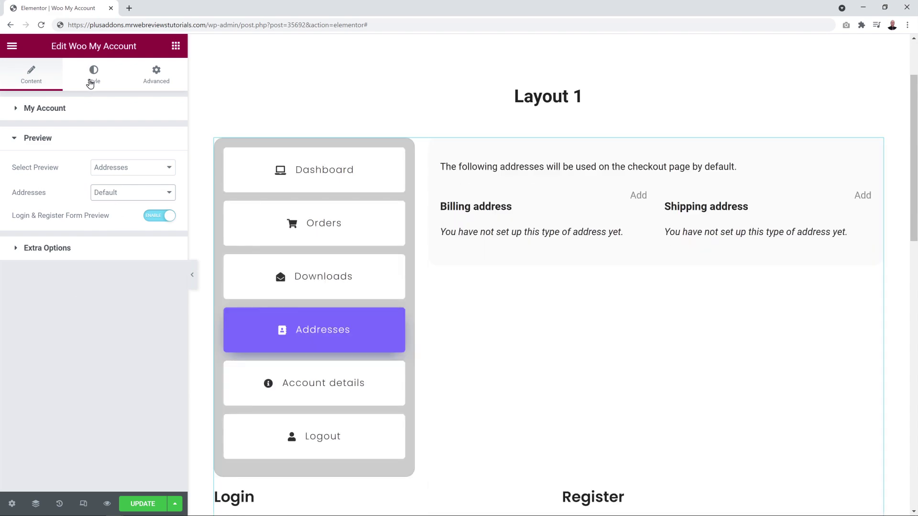
- Give the address boxes a Classic light lavender background and 20 px inner padding through the Addresses Tab style settings
left_click(92, 82)
left_click(52, 111)
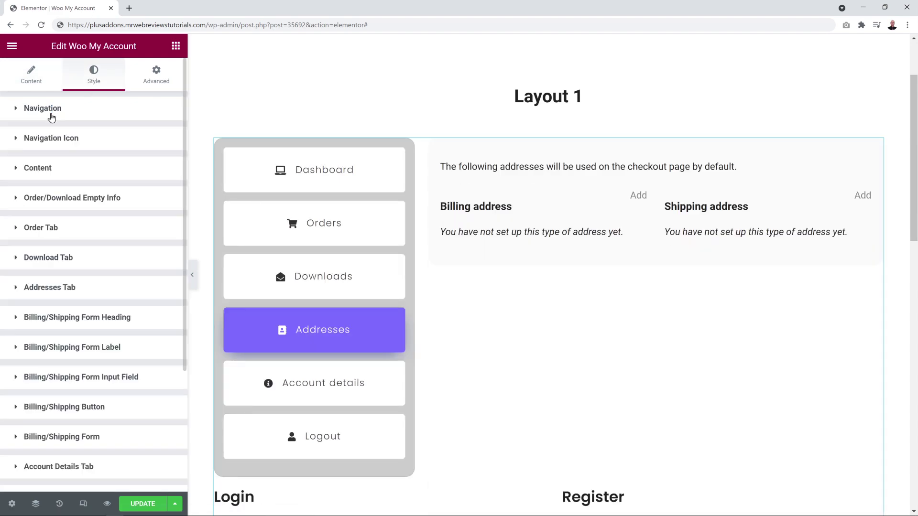
left_click(45, 287)
scroll(73, 303, "down", 3)
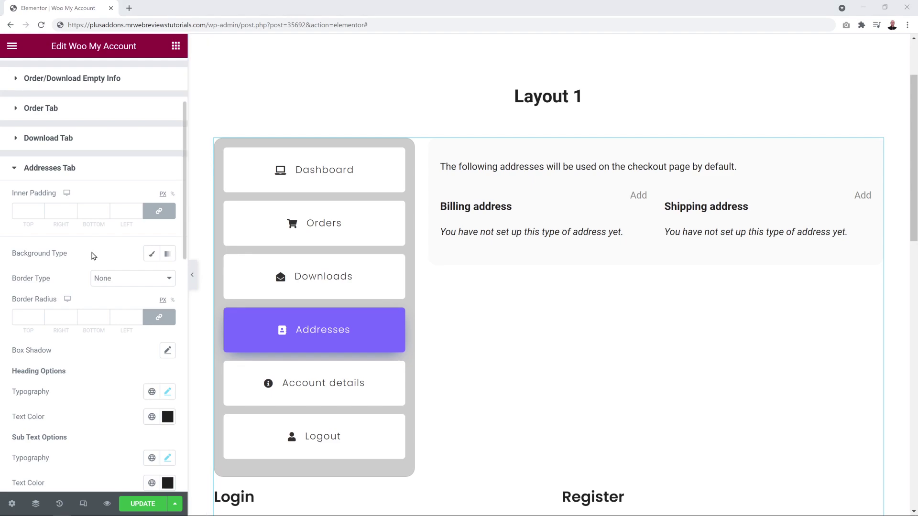
left_click(149, 255)
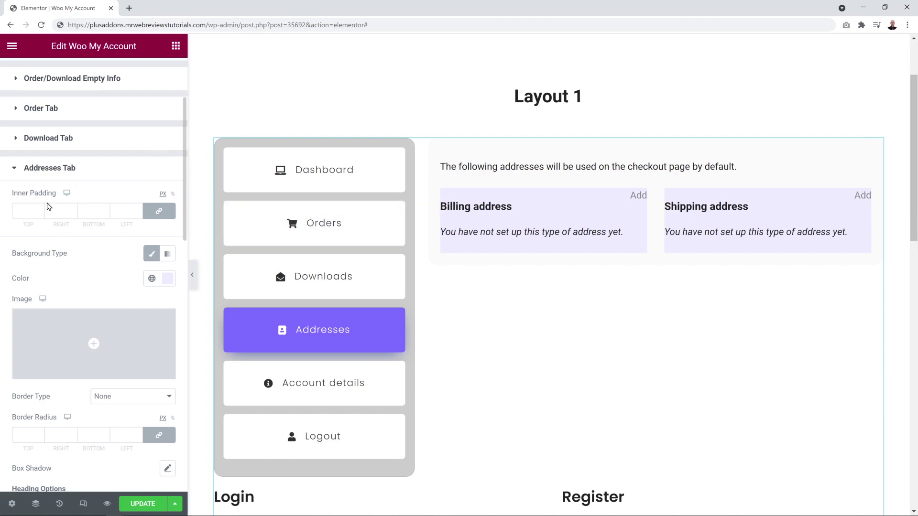
left_click(28, 211)
type("20")
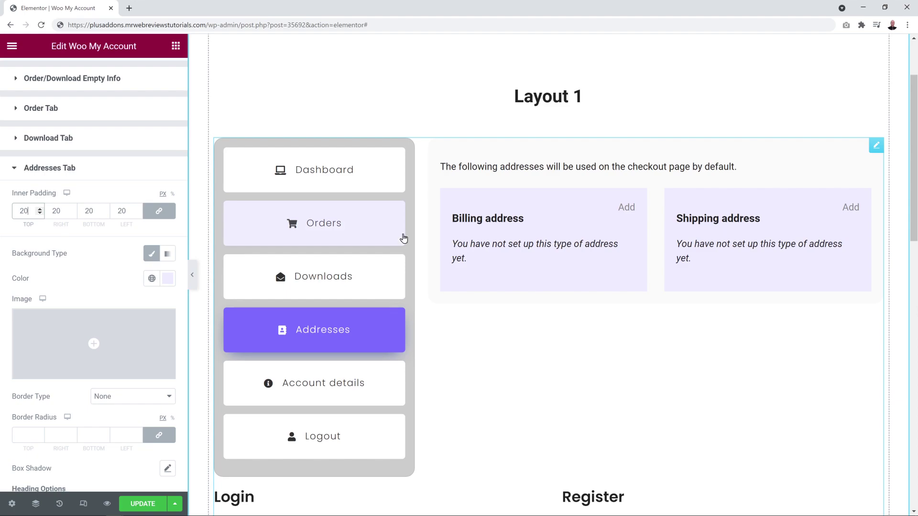
- Add a solid 1 px light purple border with a 5 px radius to the address boxes
scroll(76, 401, "down", 5)
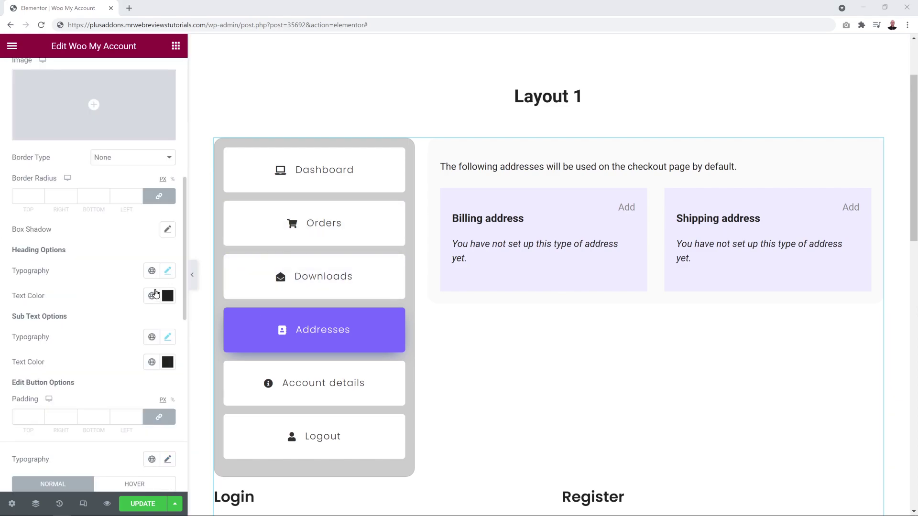
left_click(163, 159)
left_click(142, 179)
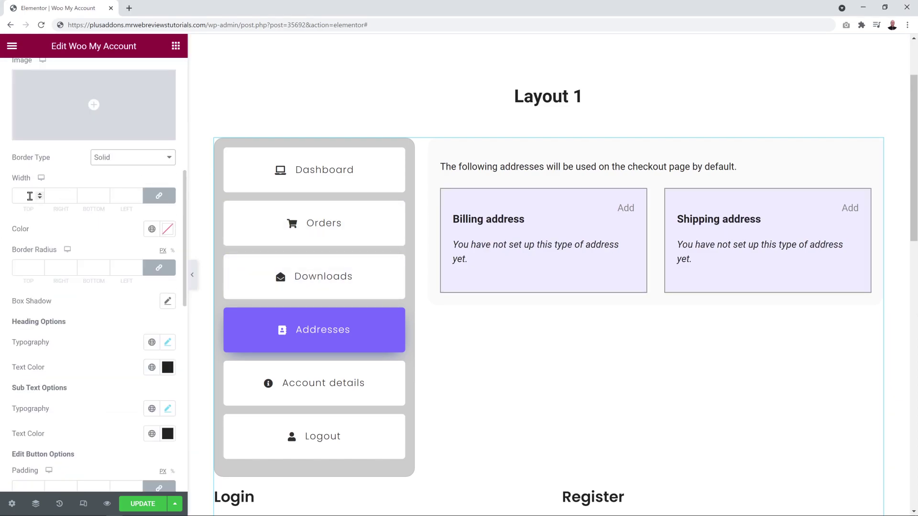
left_click(167, 229)
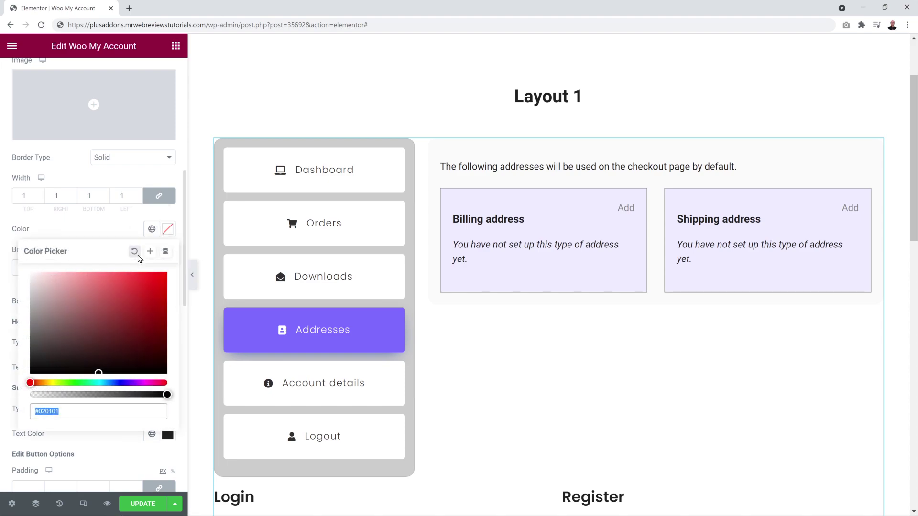
type("#EFEDFF")
left_click_drag(72, 301, 67, 272)
left_click(113, 225)
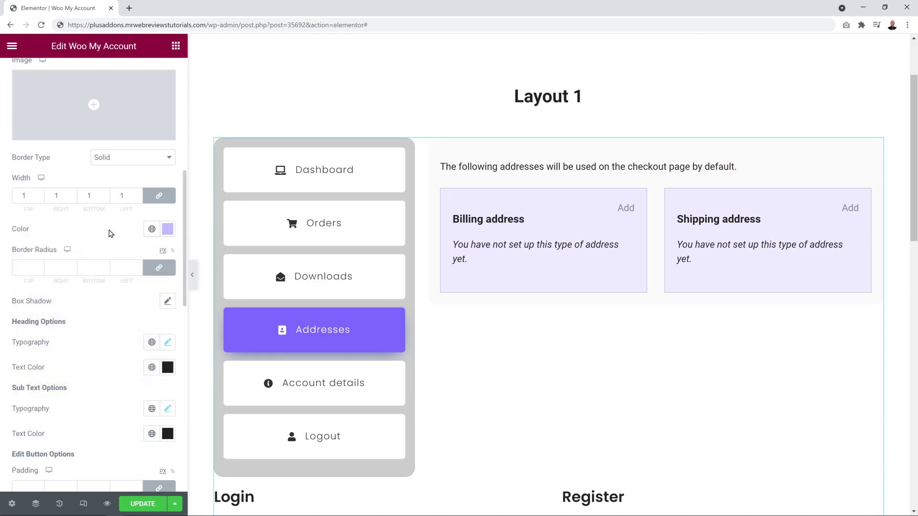
left_click(27, 265)
type("5")
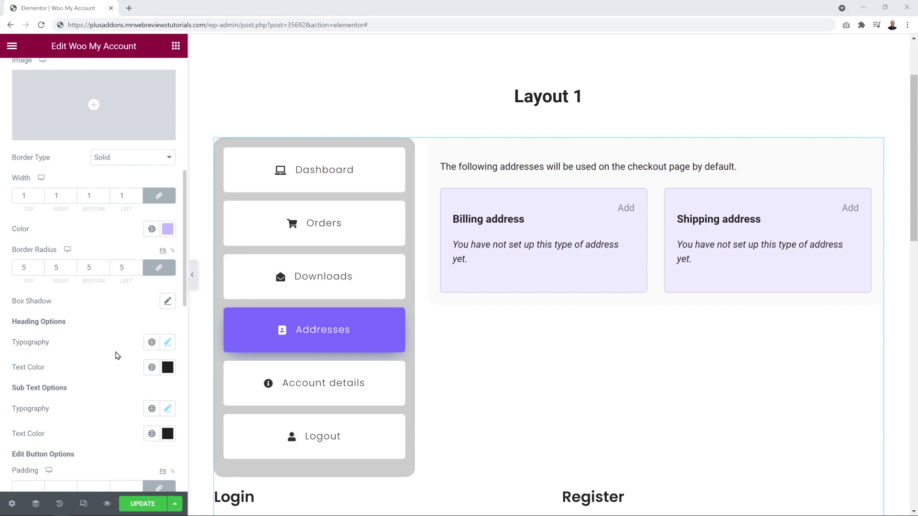
- Give the address edit button a Classic white background and padding of 5 px top and bottom, 20 px on the sides
scroll(117, 352, "down", 5)
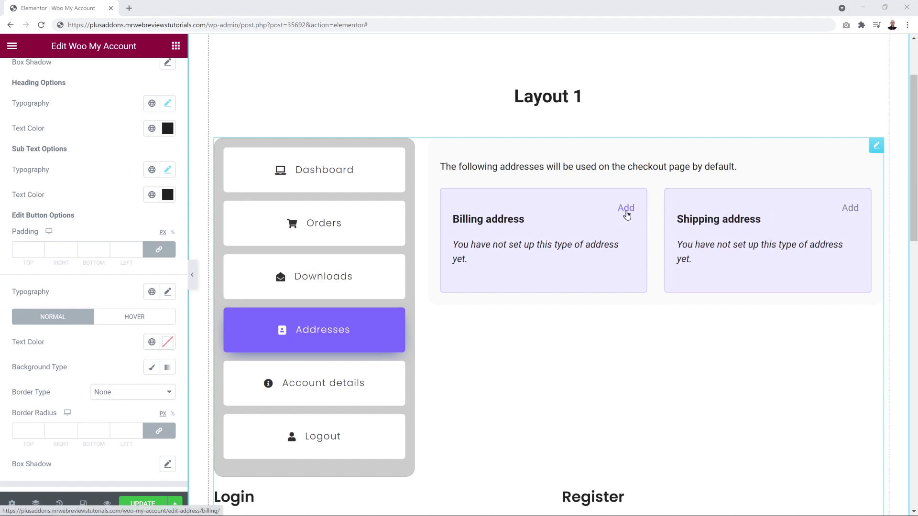
left_click(151, 368)
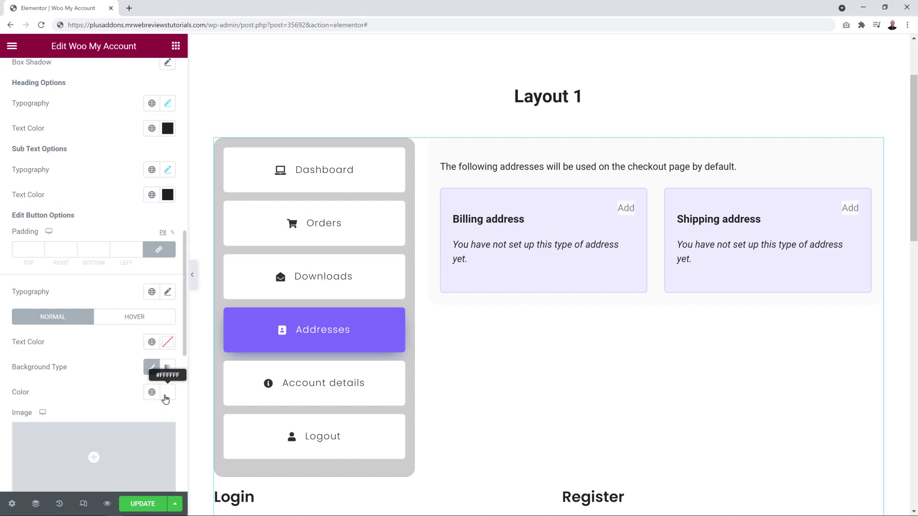
left_click(28, 249)
type("20")
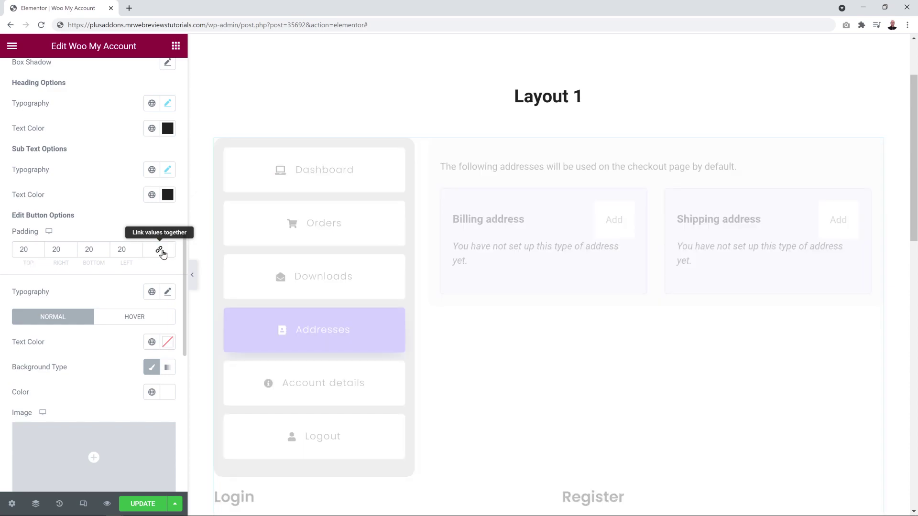
left_click(163, 253)
left_click_drag(29, 249, 3, 249)
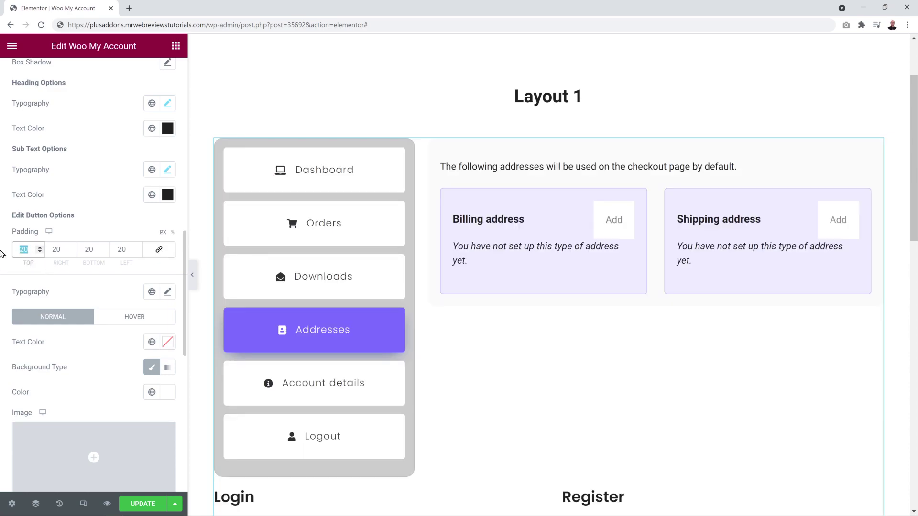
type("5")
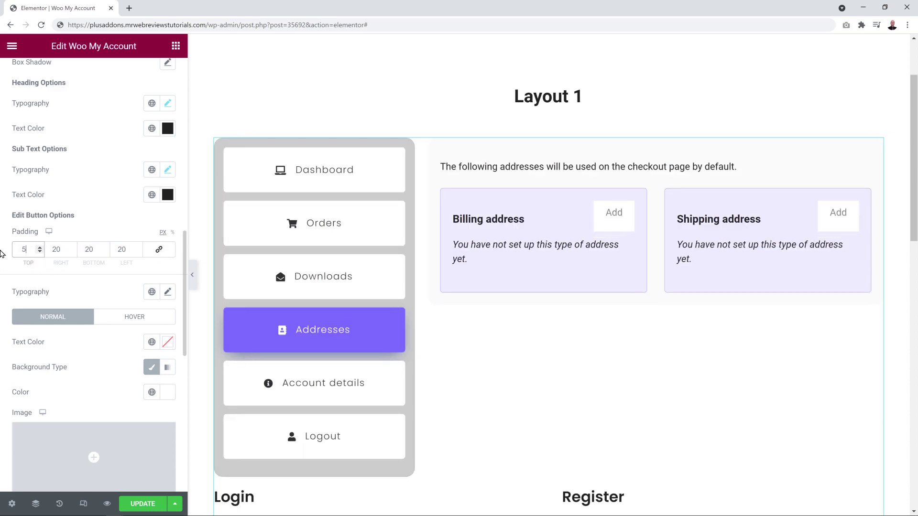
double_click(97, 253)
type("5")
- Add a solid 1 px light grey border with a 5 px radius to the address edit button's normal state
scroll(119, 344, "down", 5)
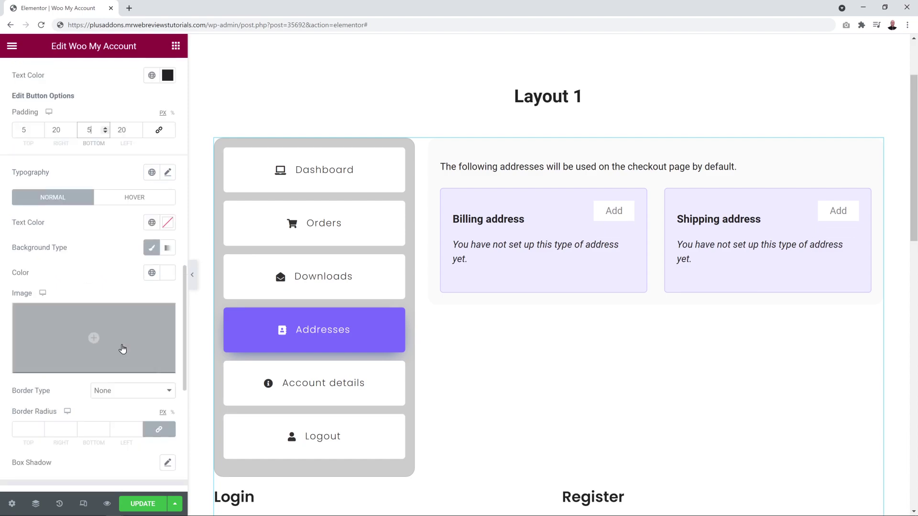
left_click(168, 276)
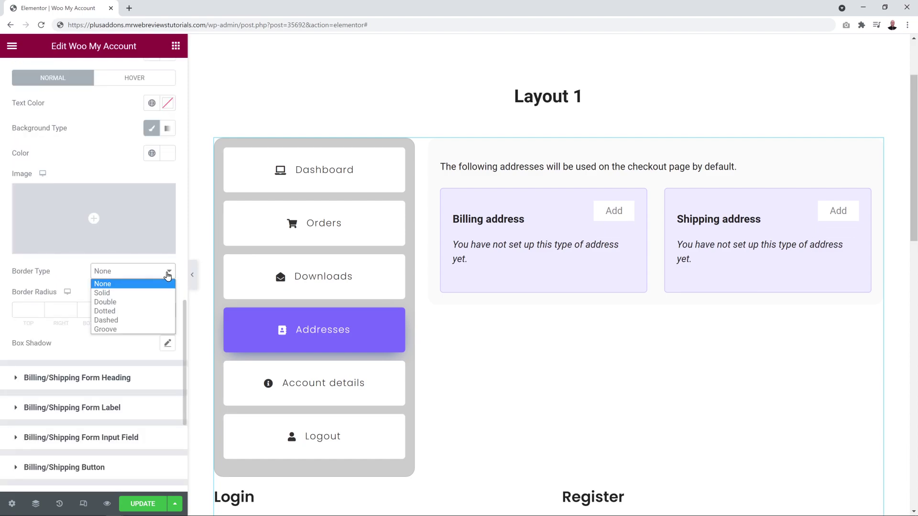
left_click(135, 290)
left_click(21, 309)
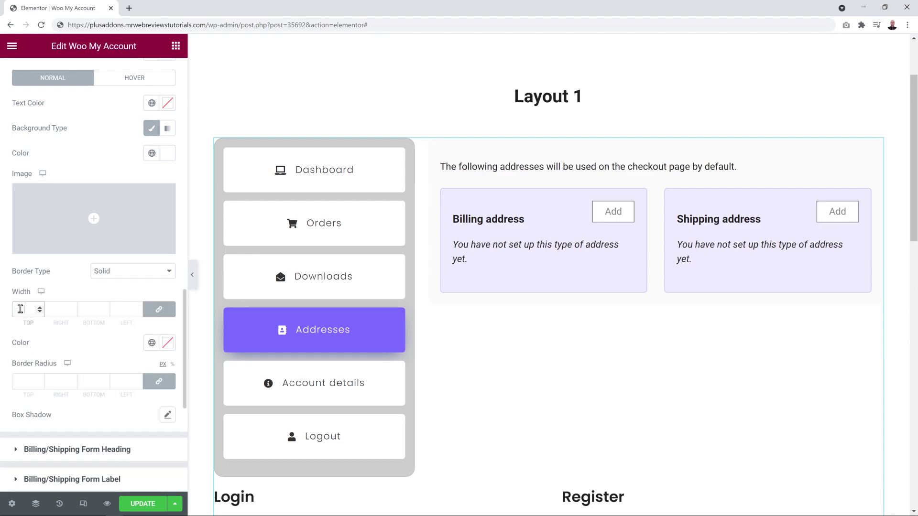
left_click(167, 343)
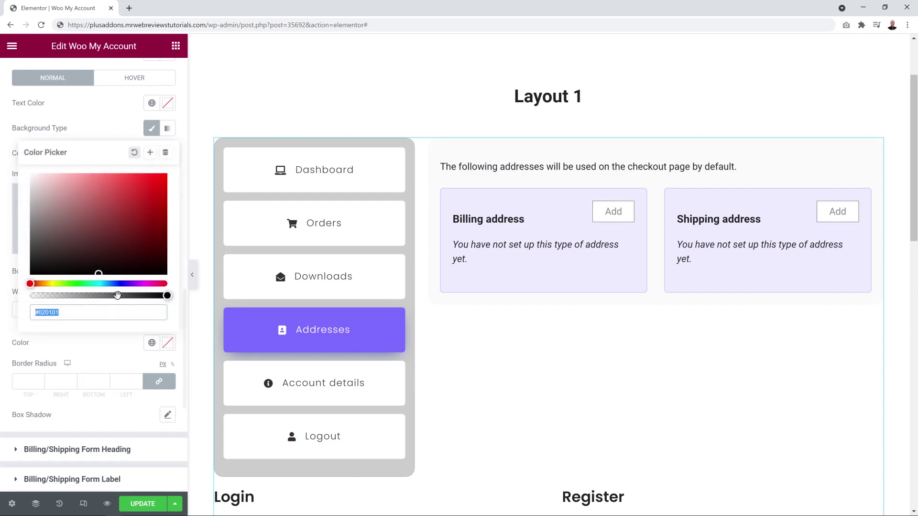
type("#DDDDDD")
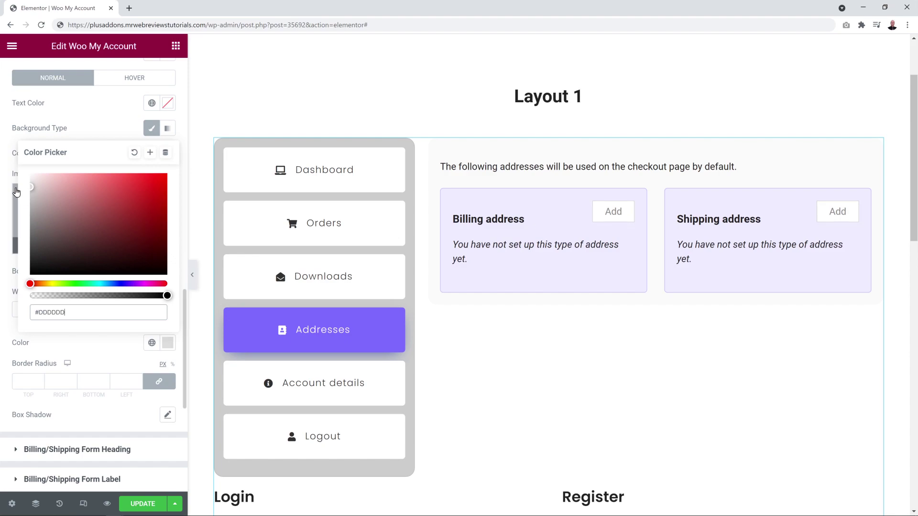
left_click(81, 348)
left_click(30, 382)
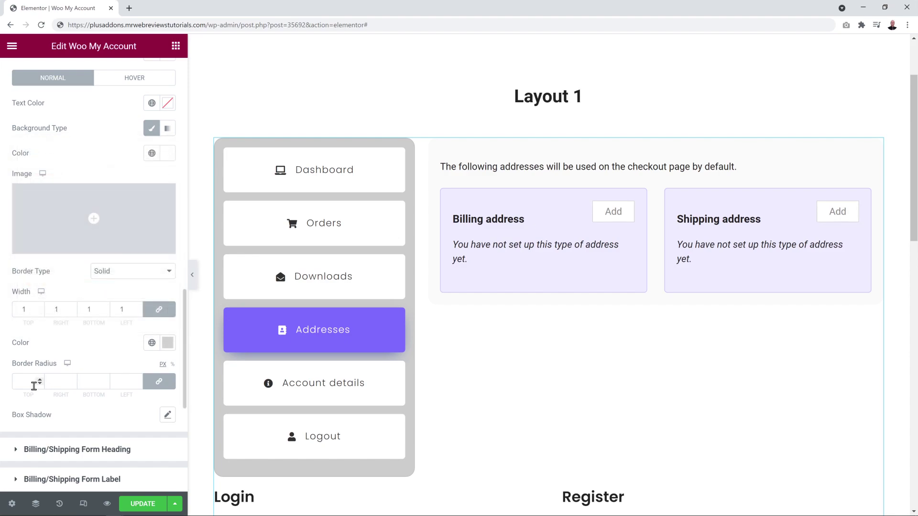
type("5")
left_click(151, 354)
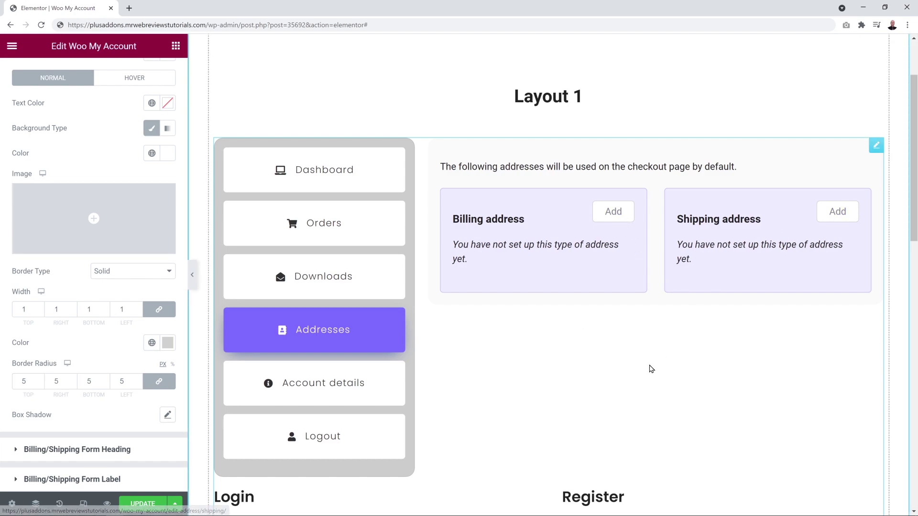
- Style the edit button's hover state with white text, a Classic purple background and a solid 1 px dark blue border with 5 px radius
left_click(129, 84)
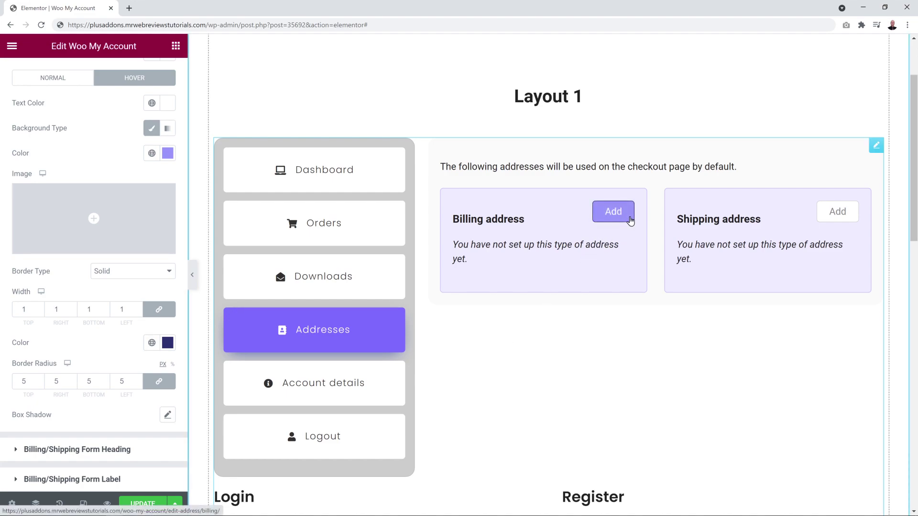
scroll(136, 256, "down", 5)
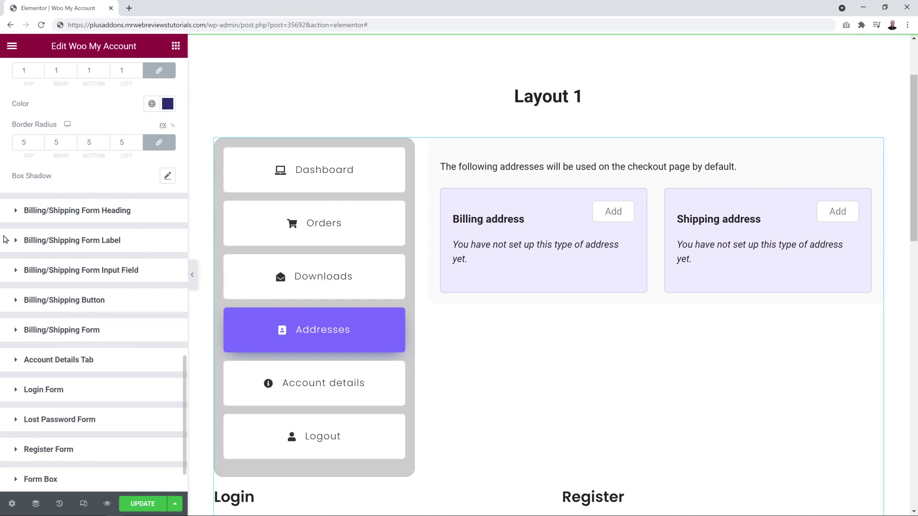
- Switch the widget's Addresses preview from the default view to Form
scroll(105, 214, "up", 10)
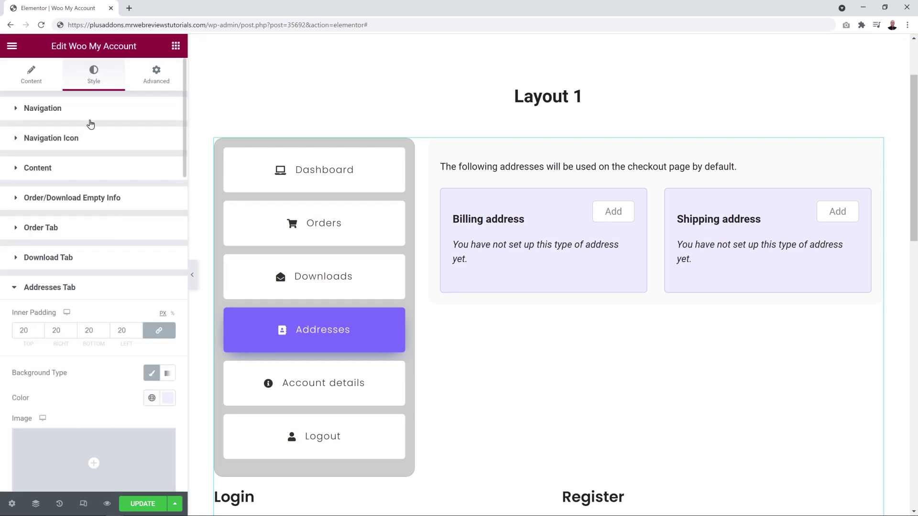
left_click(28, 73)
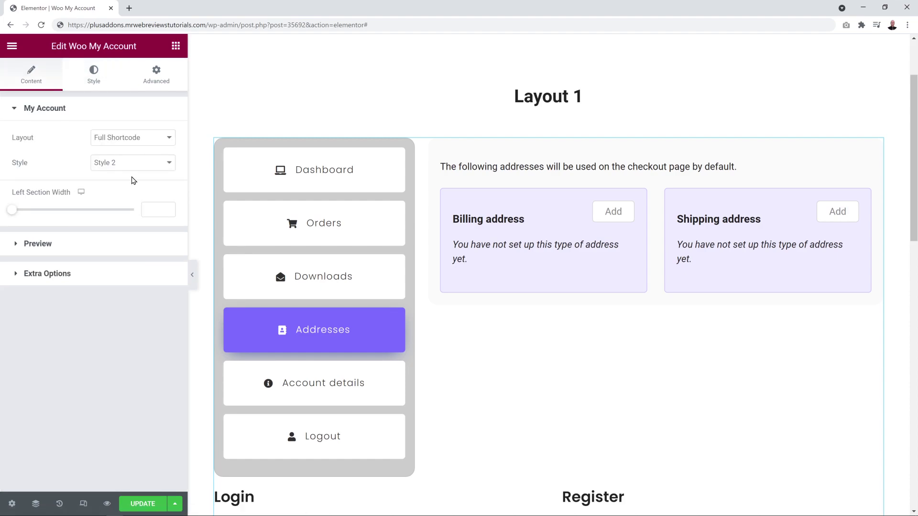
left_click(56, 248)
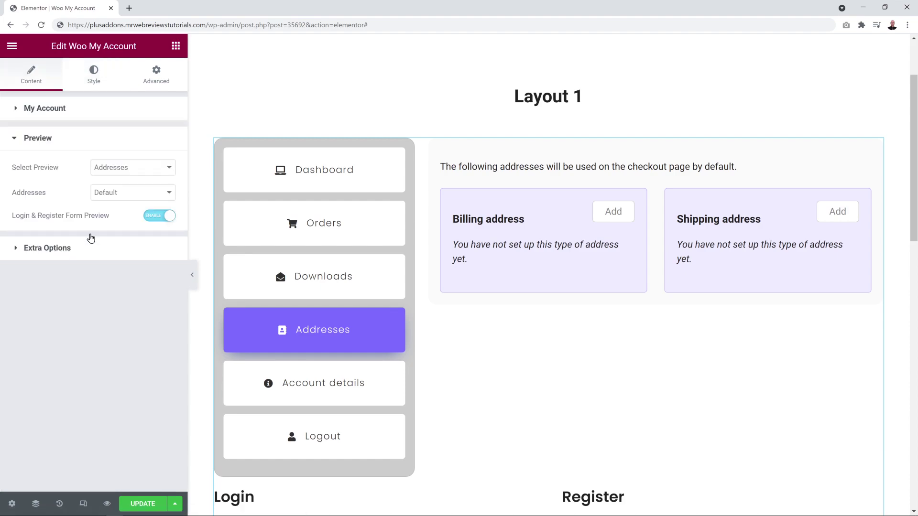
left_click(146, 194)
left_click(134, 216)
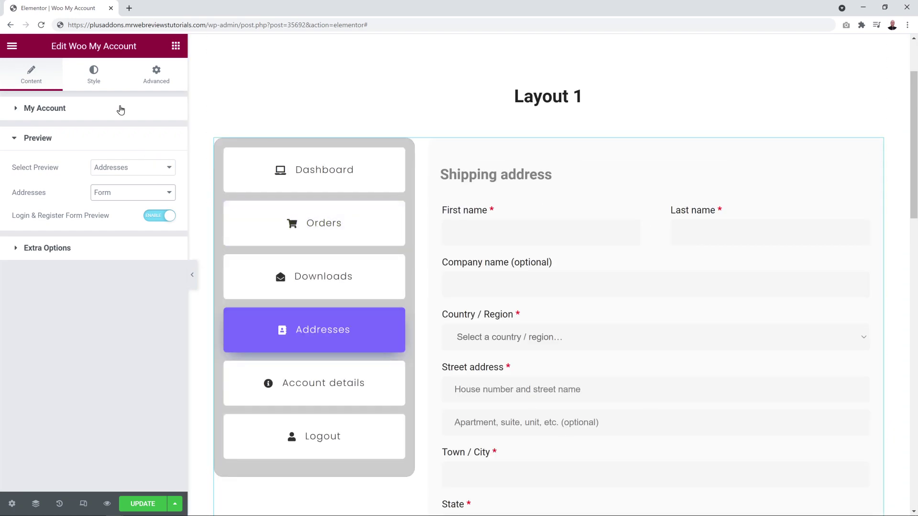
- Try red as the Billing/Shipping Form Heading color and reset it to the default
left_click(96, 82)
left_click(74, 109)
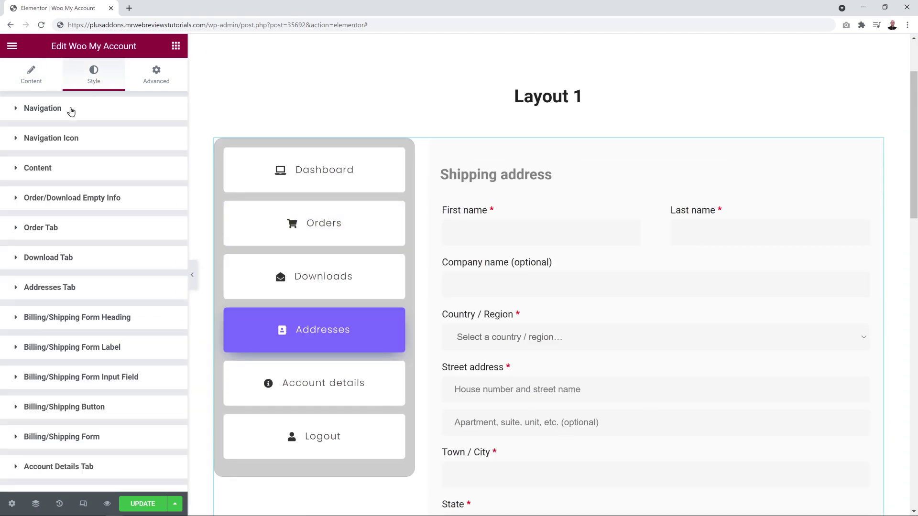
scroll(142, 334, "down", 3)
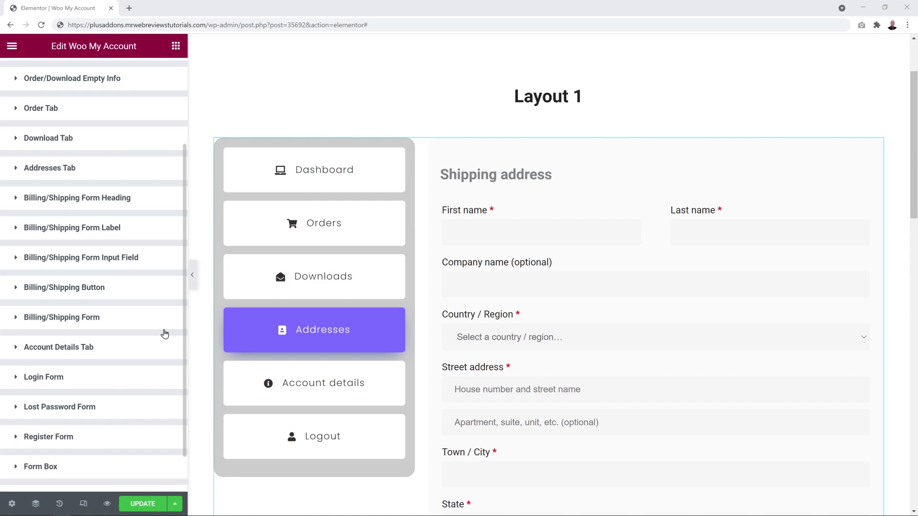
left_click(78, 201)
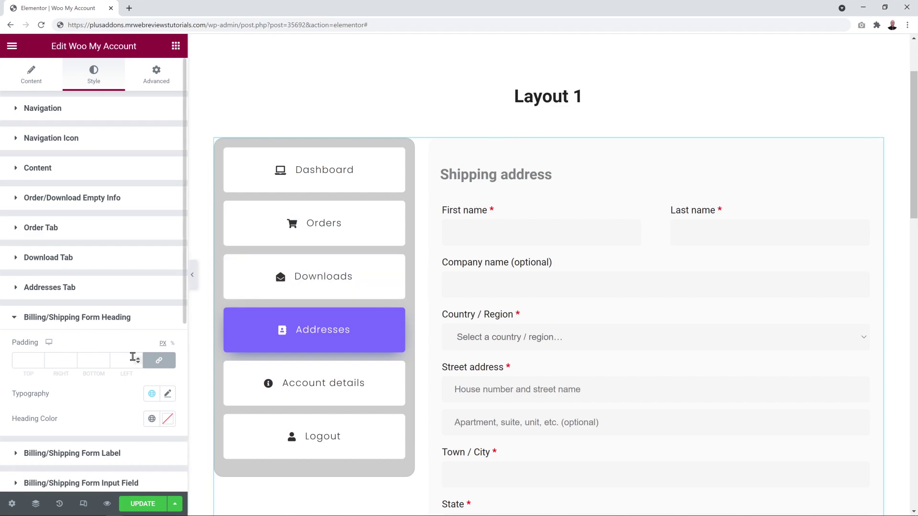
scroll(133, 358, "down", 3)
left_click(166, 302)
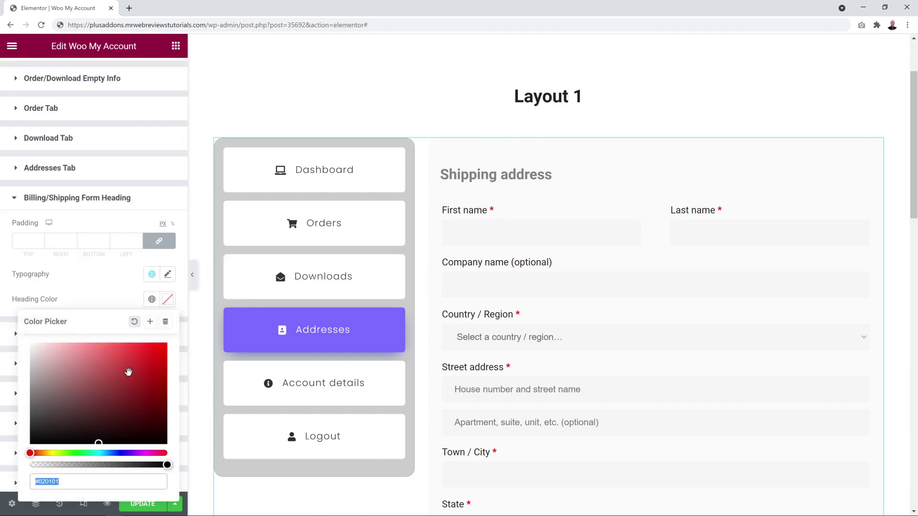
left_click_drag(129, 371, 165, 337)
left_click(121, 292)
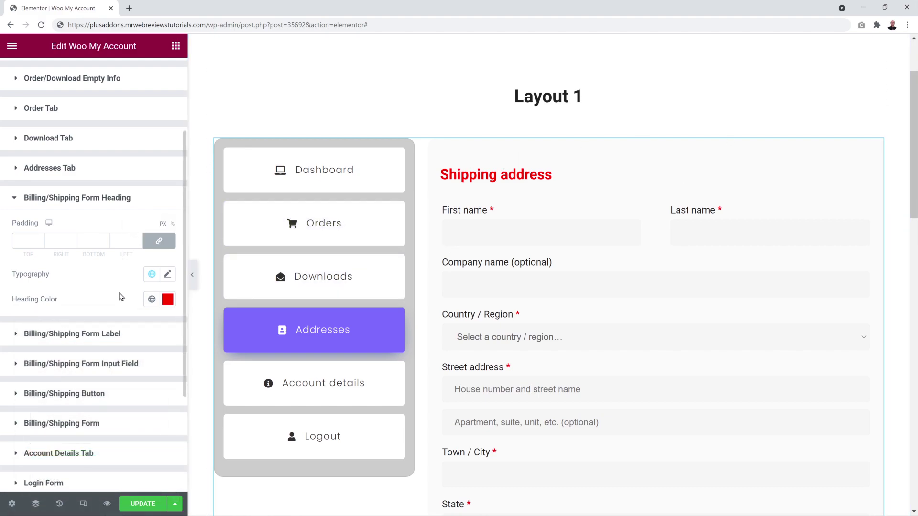
left_click(168, 299)
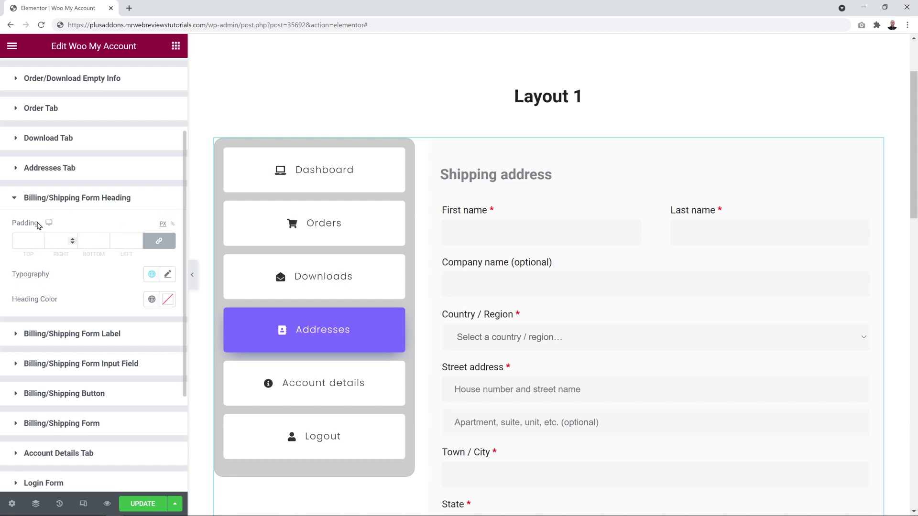
- Review the Billing/Shipping Form Label style options for padding, margin, typography, label color and required symbol
scroll(115, 330, "down", 3)
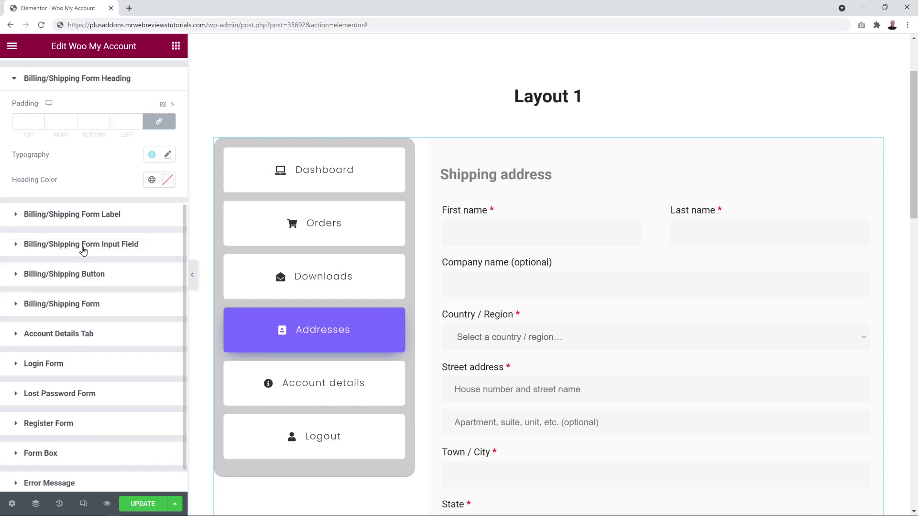
left_click(75, 214)
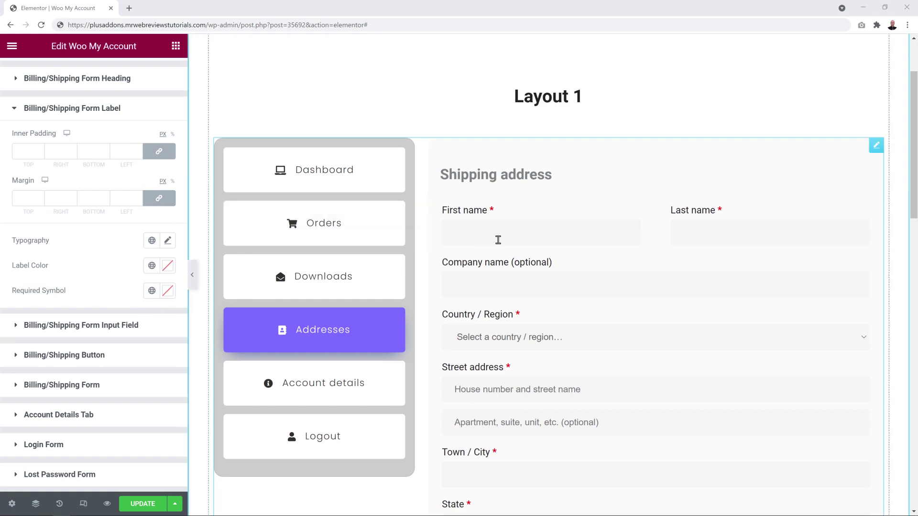
- Review the Billing/Shipping Form Input Field style options and check how the form's First name field looks when focused
left_click(487, 229)
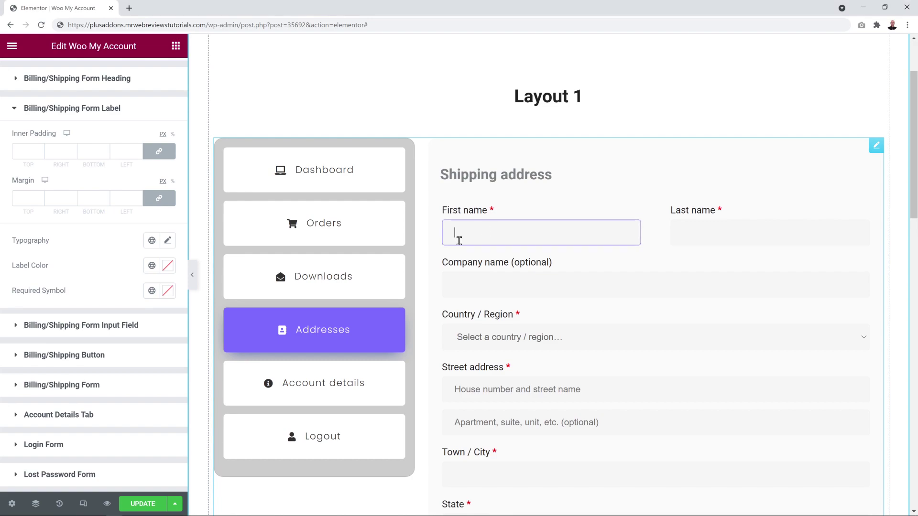
left_click(98, 327)
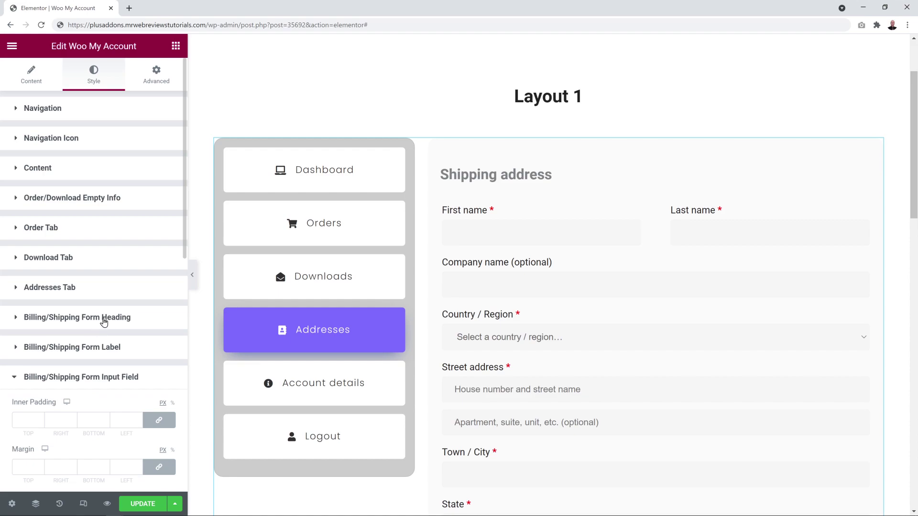
scroll(103, 322, "down", 5)
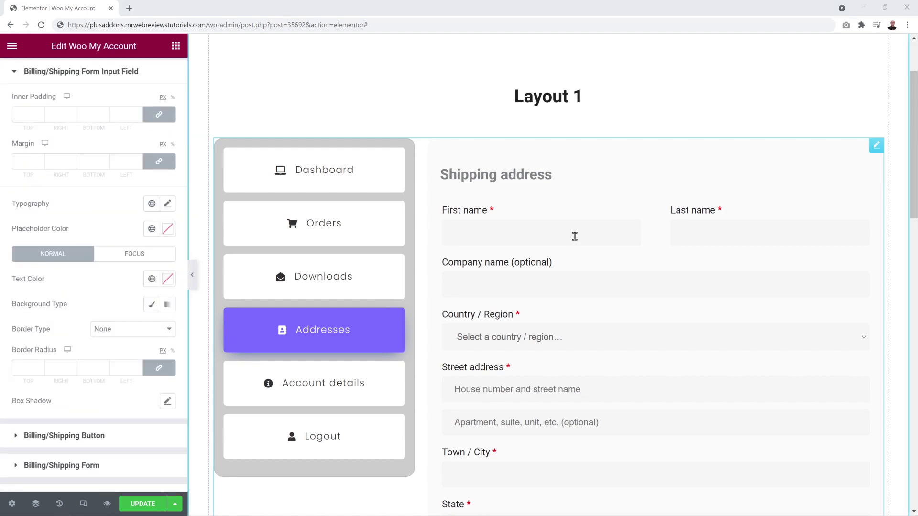
left_click(575, 237)
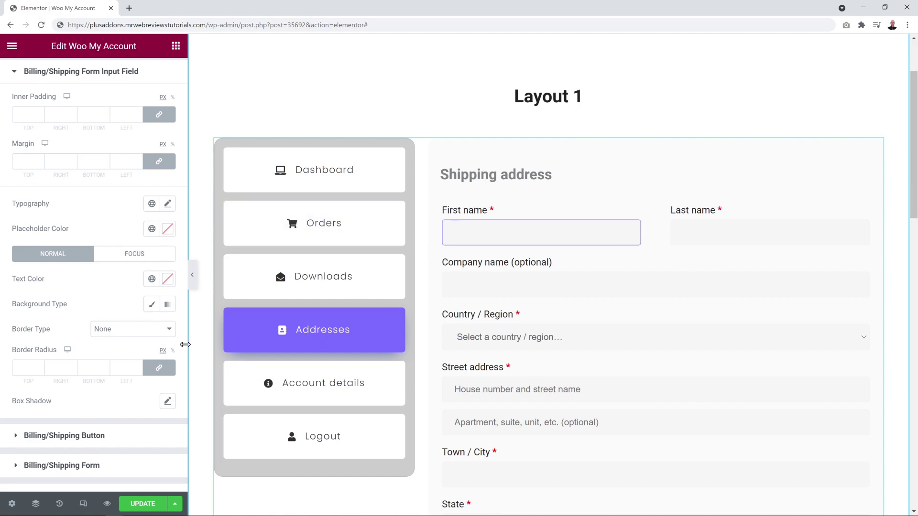
left_click(105, 294)
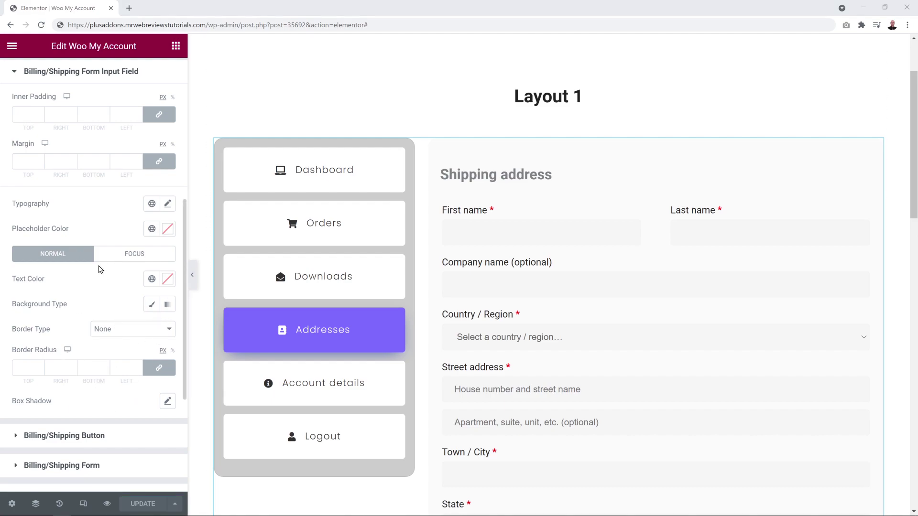
left_click(474, 232)
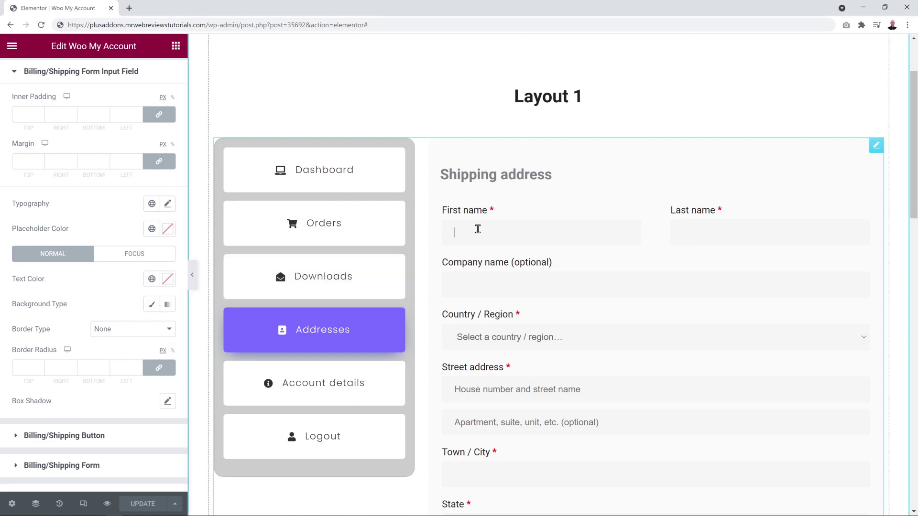
left_click(111, 293)
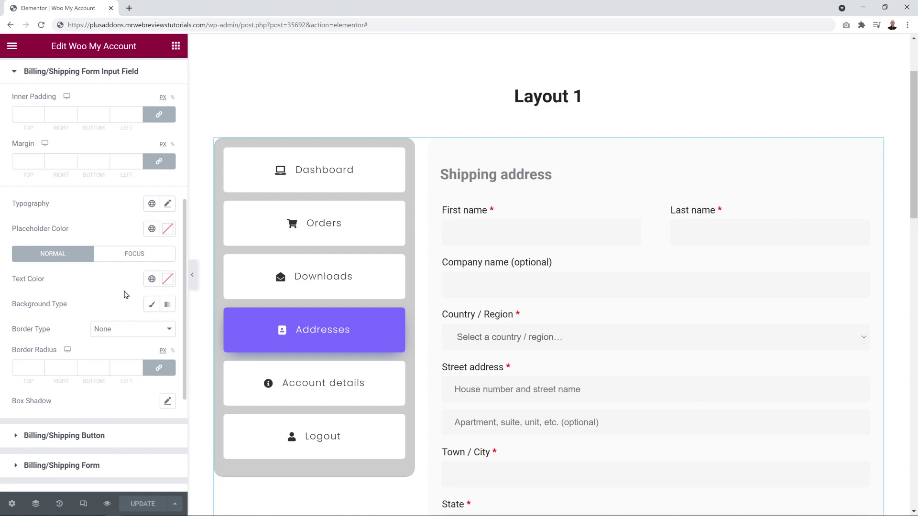
- Give the billing/shipping input fields a Classic white (#FFFFFF) background in their normal state
left_click(151, 305)
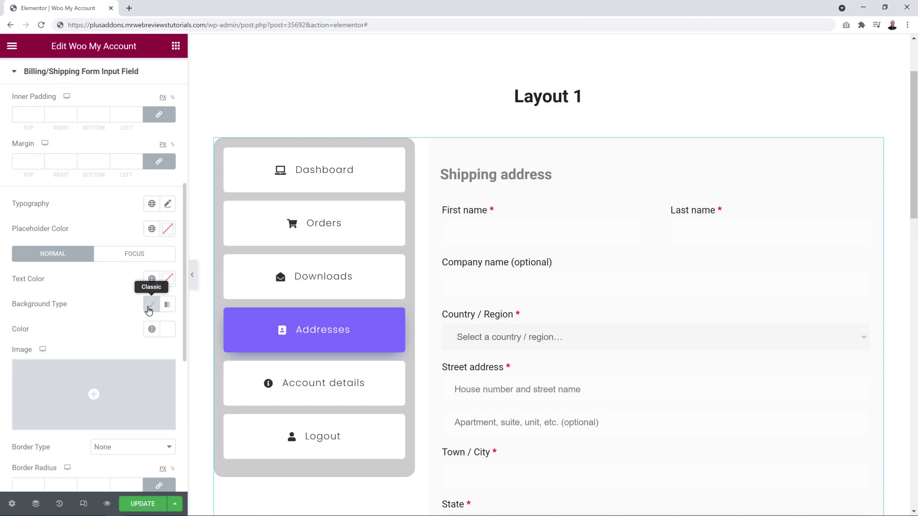
left_click(165, 330)
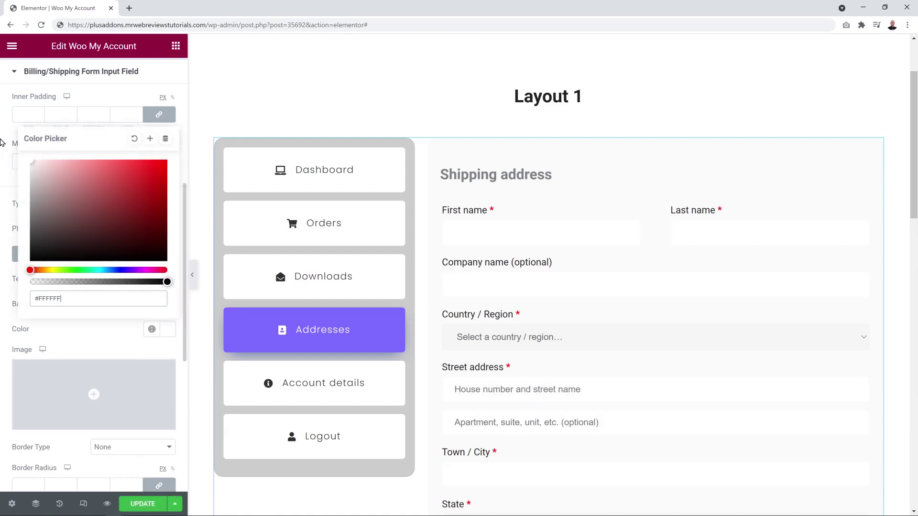
left_click(106, 343)
- Set the input fields' focus background to Classic light gray (#DBDBDB) and test it in the First name and Last name fields
left_click(137, 258)
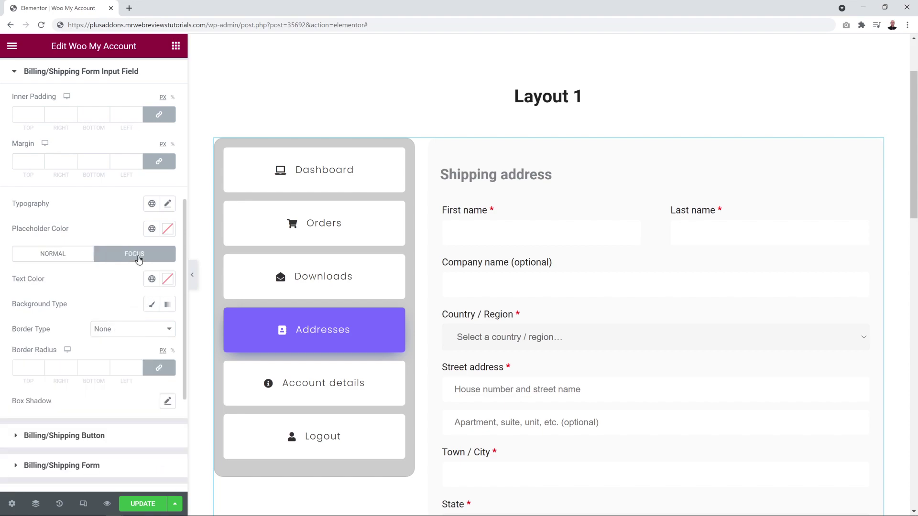
left_click(152, 305)
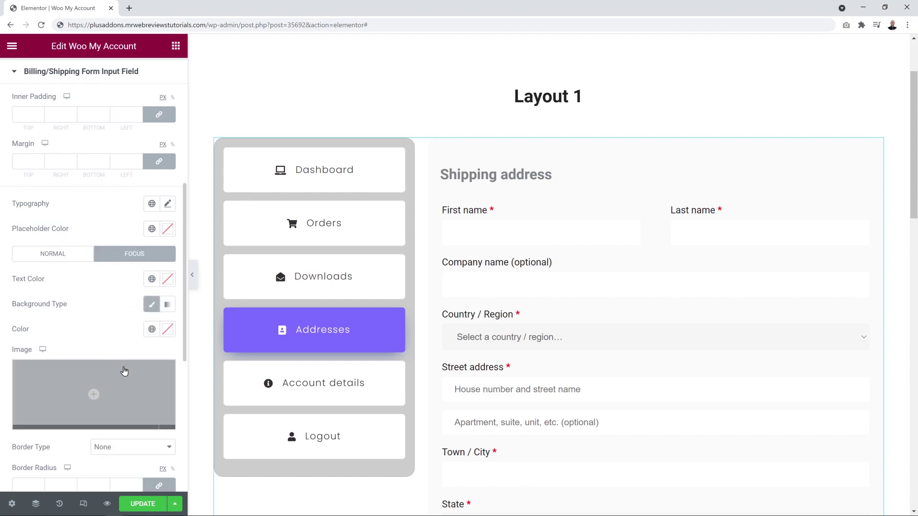
left_click(168, 329)
left_click(31, 174)
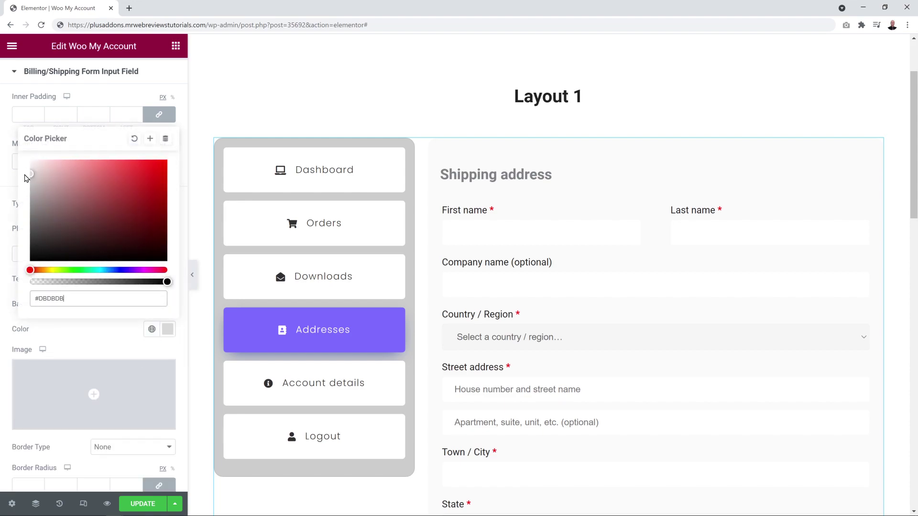
left_click(119, 348)
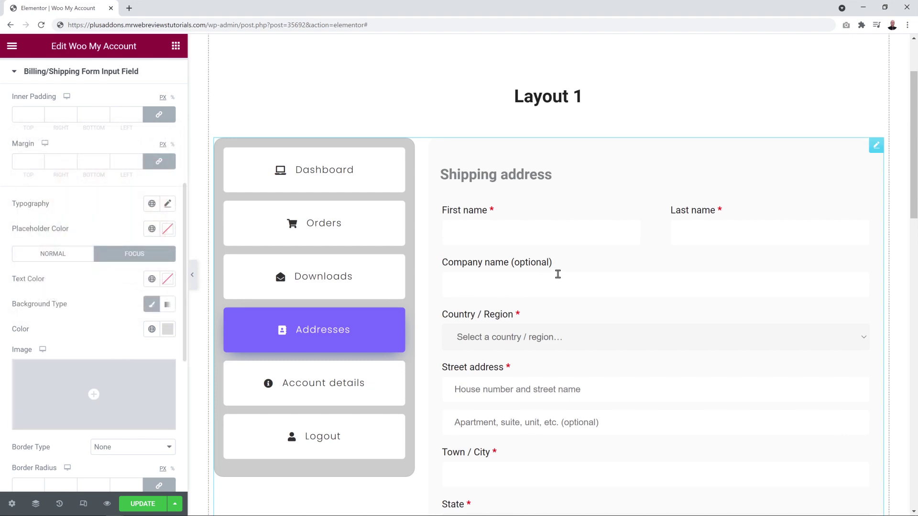
left_click(543, 234)
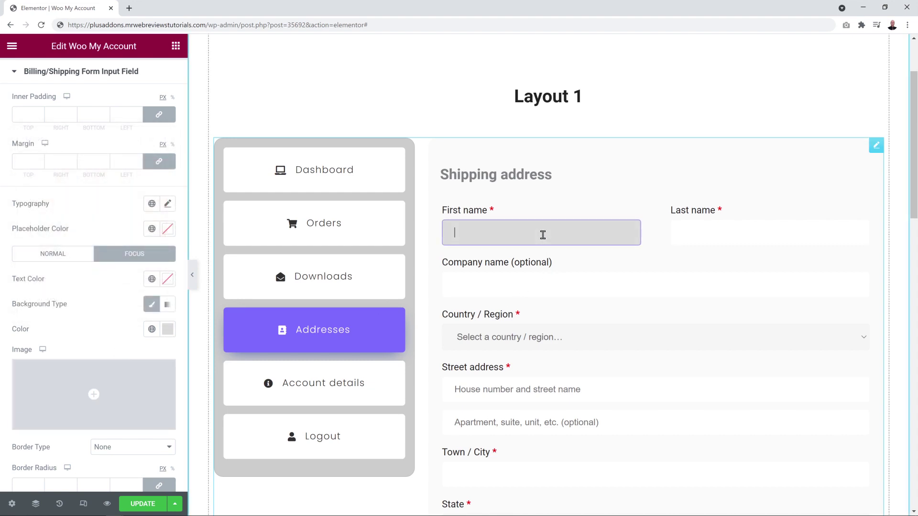
left_click(697, 235)
left_click(608, 237)
scroll(607, 258, "down", 1)
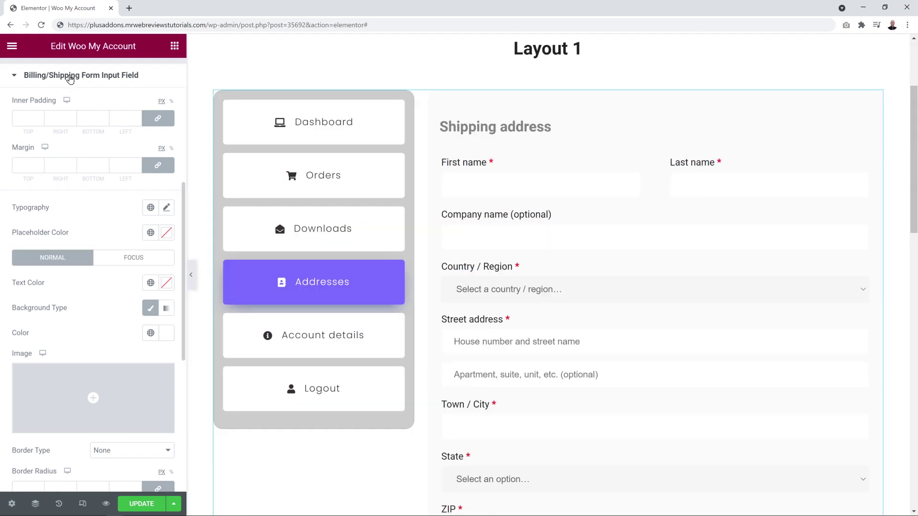
left_click(70, 78)
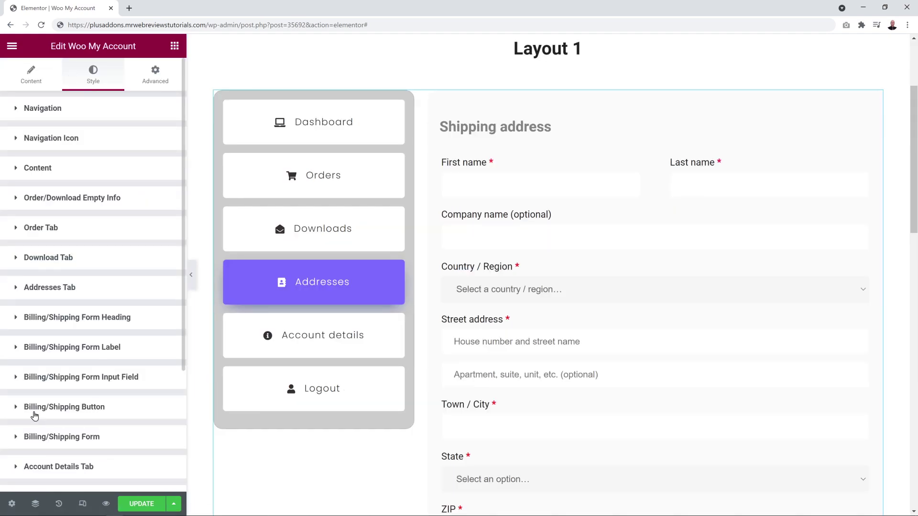
- Apply the copied purple as the Billing/Shipping Button's normal background color
left_click(74, 412)
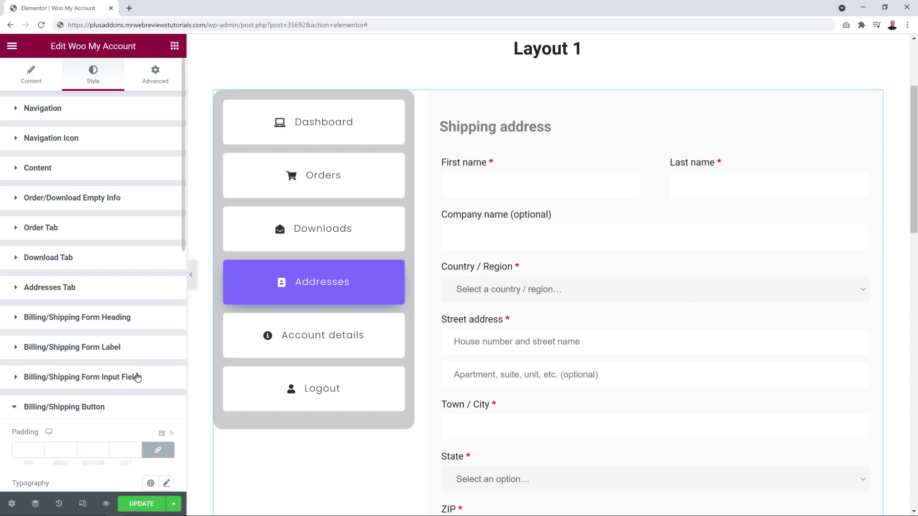
scroll(138, 376, "down", 5)
scroll(141, 376, "down", 3)
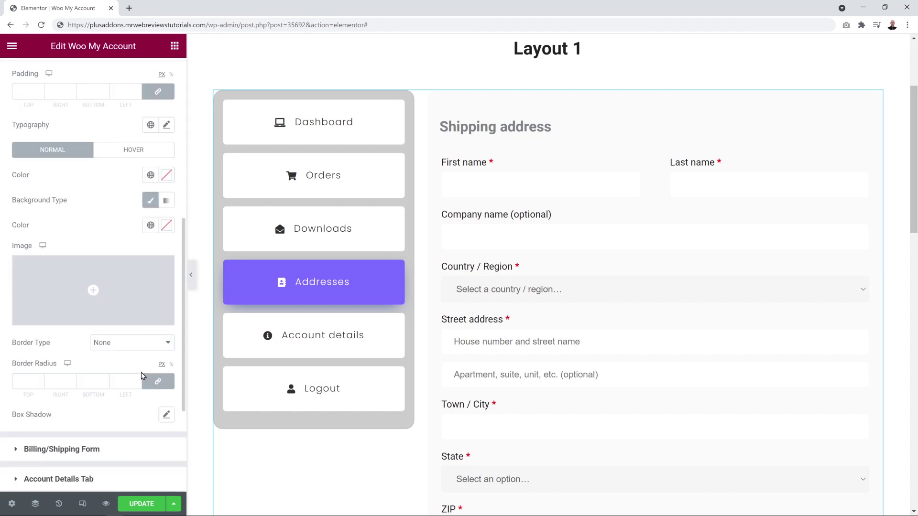
scroll(470, 374, "down", 3)
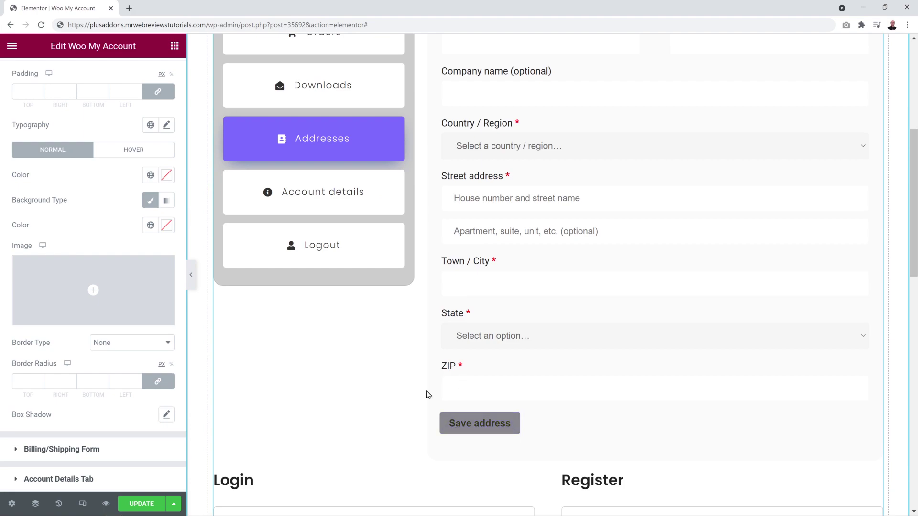
scroll(90, 236, "up", 1)
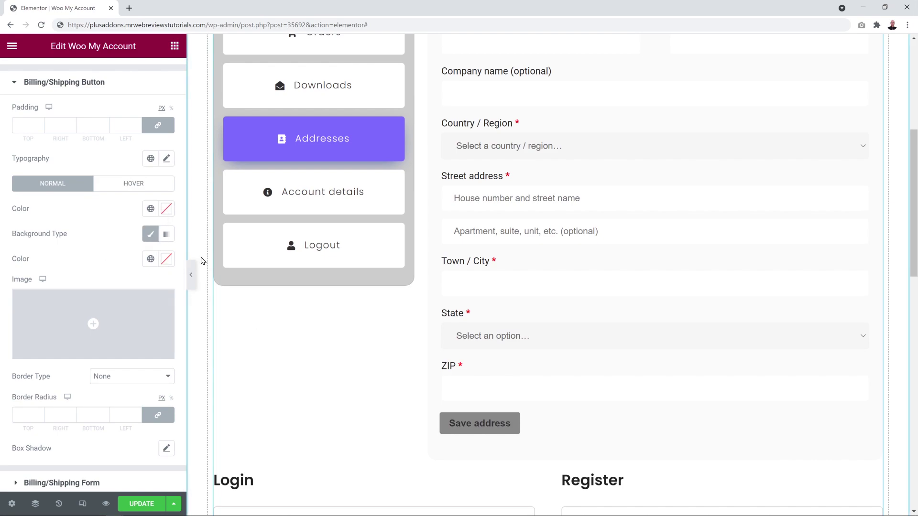
left_click(167, 259)
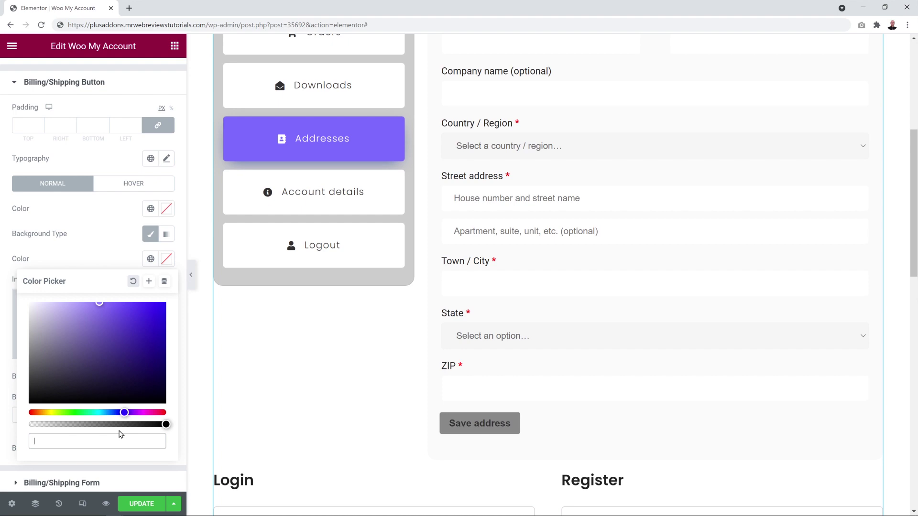
key("ctrl+v")
key("Escape")
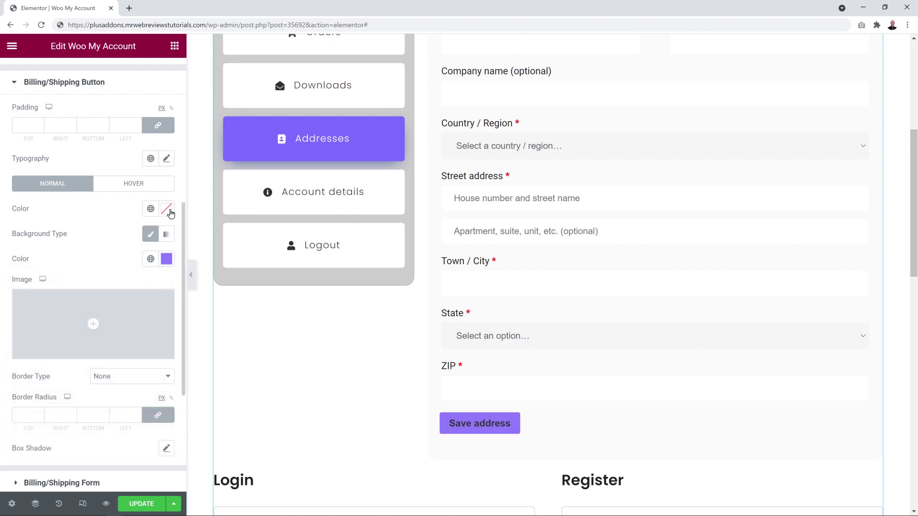
- Set the Billing/Shipping Button's normal text color to white (#FFFFFF)
left_click(167, 209)
mouse_move(110, 315)
left_mouse_down()
mouse_move(61, 286)
mouse_move(24, 245)
left_mouse_up()
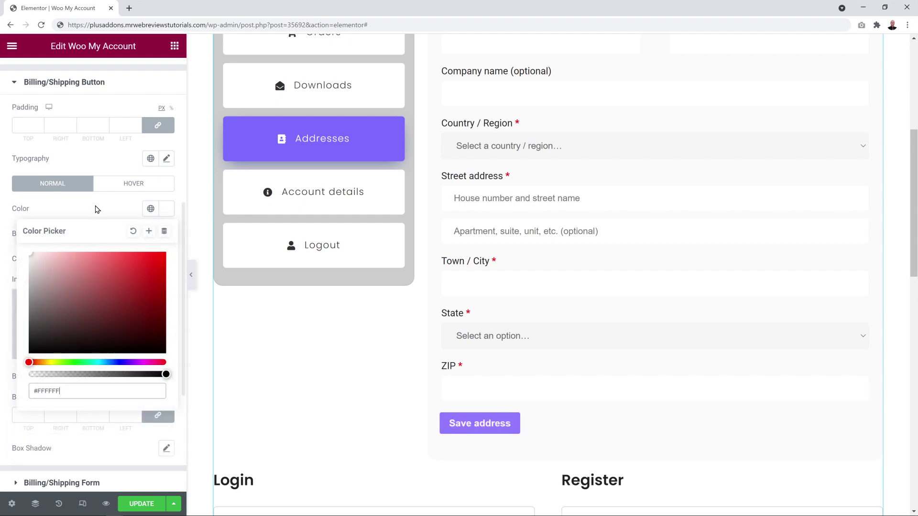
left_click(96, 225)
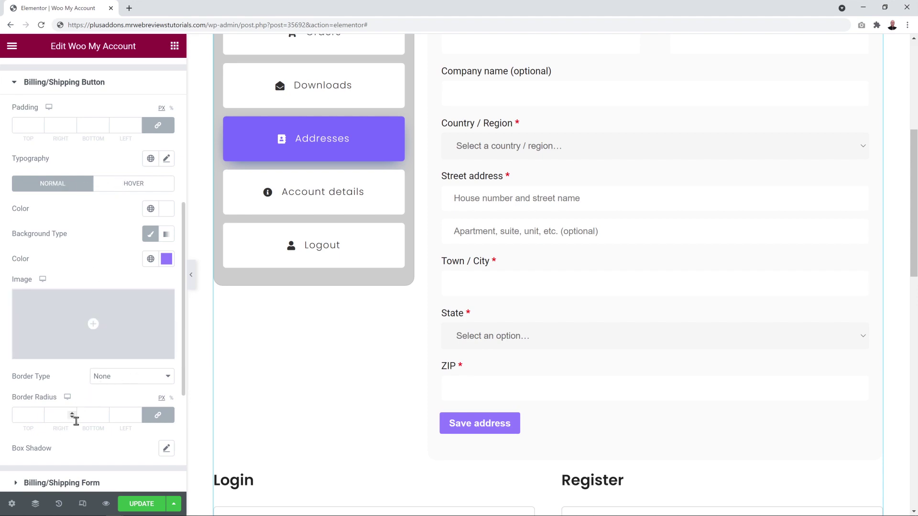
- Try red as the Billing/Shipping Form background color and reset it to the default
scroll(114, 427, "down", 3)
scroll(115, 427, "down", 2)
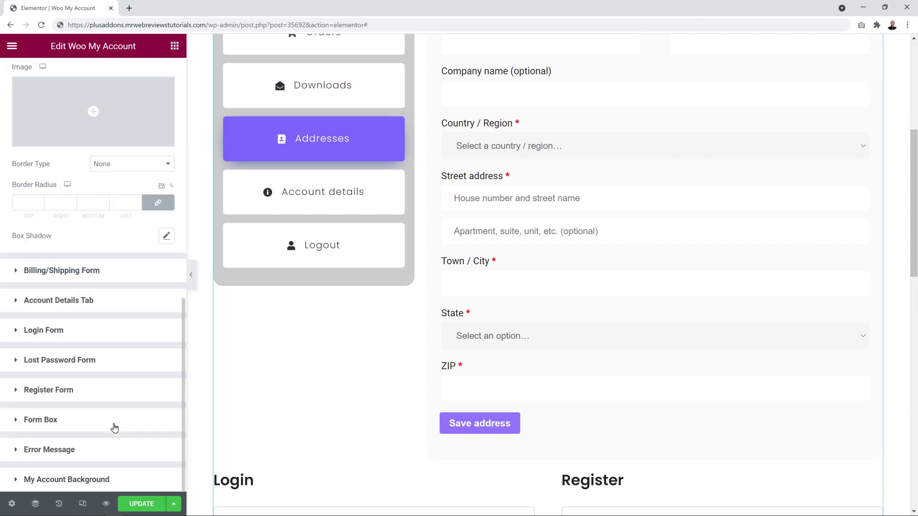
left_click(71, 275)
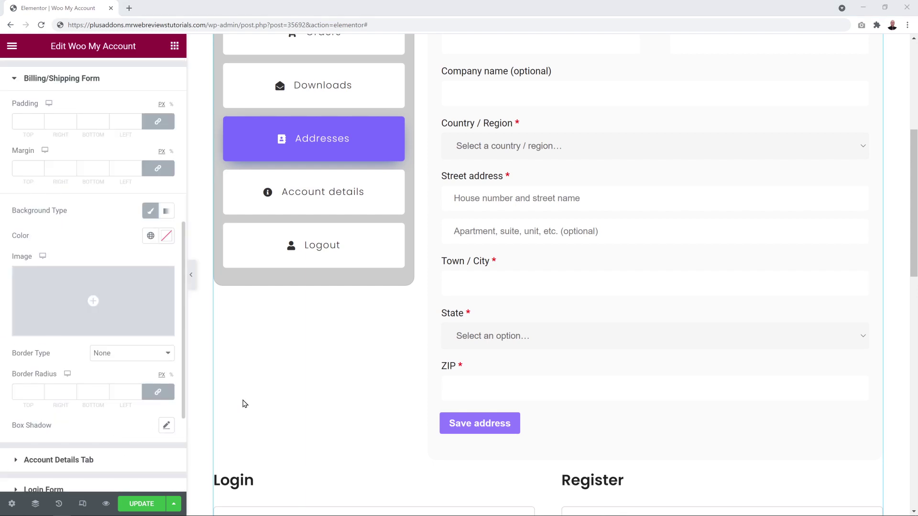
scroll(518, 349, "up", 1)
scroll(518, 348, "up", 2)
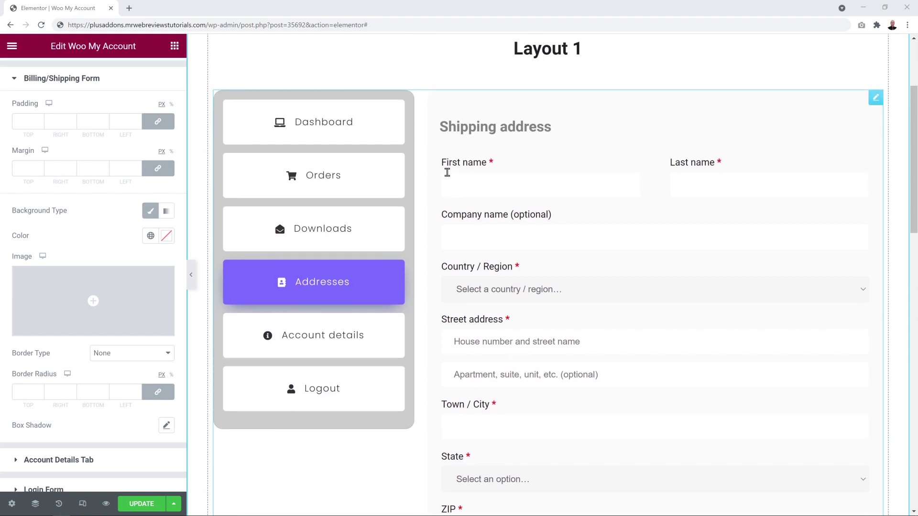
left_click(166, 237)
left_click(165, 285)
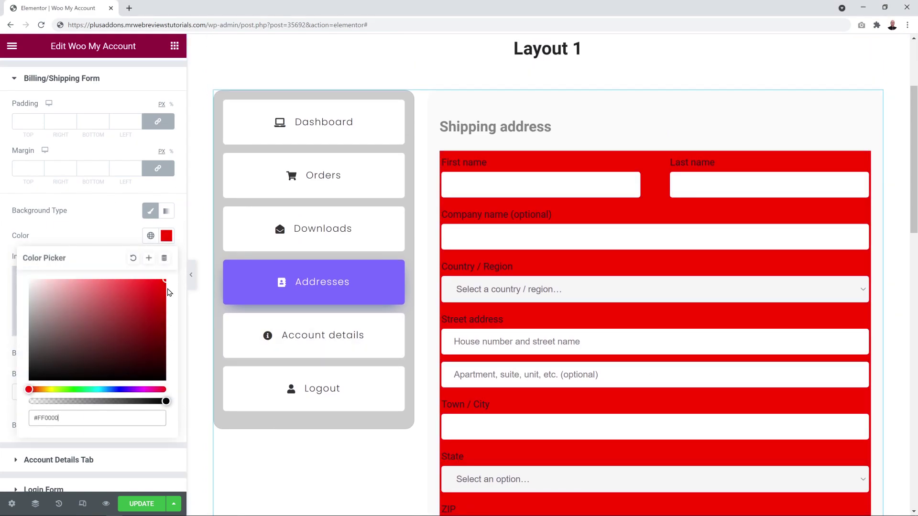
scroll(615, 298, "down", 3)
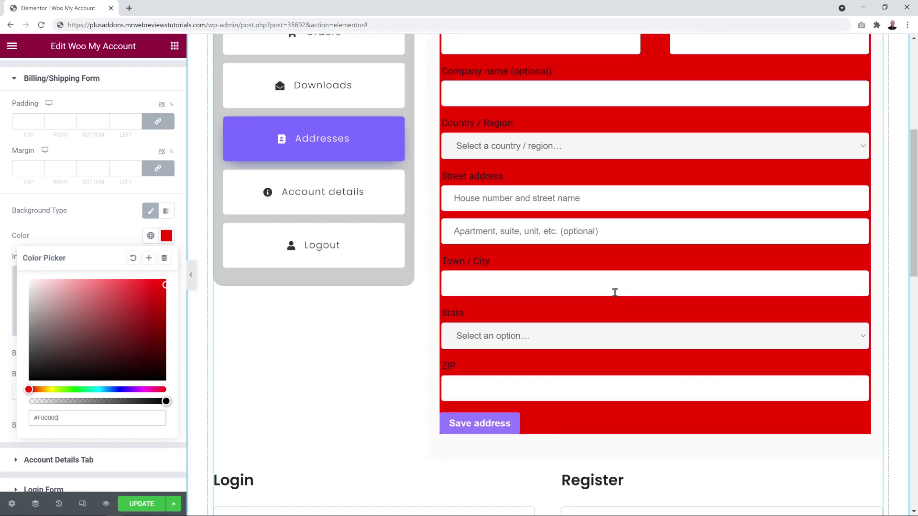
scroll(615, 293, "up", 2)
left_click(133, 258)
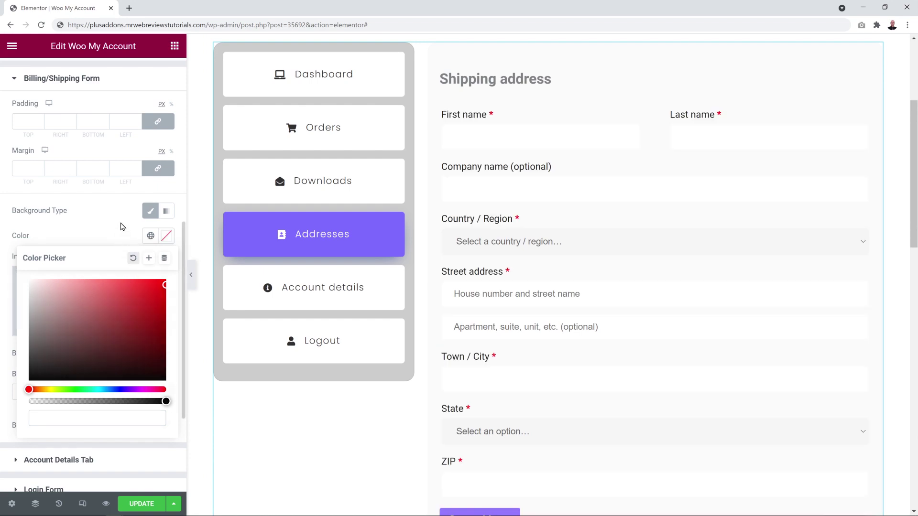
- Set the Billing/Shipping Form padding to 25 px on all sides, checking it against a temporary red (#FF0000) background
left_click(35, 122)
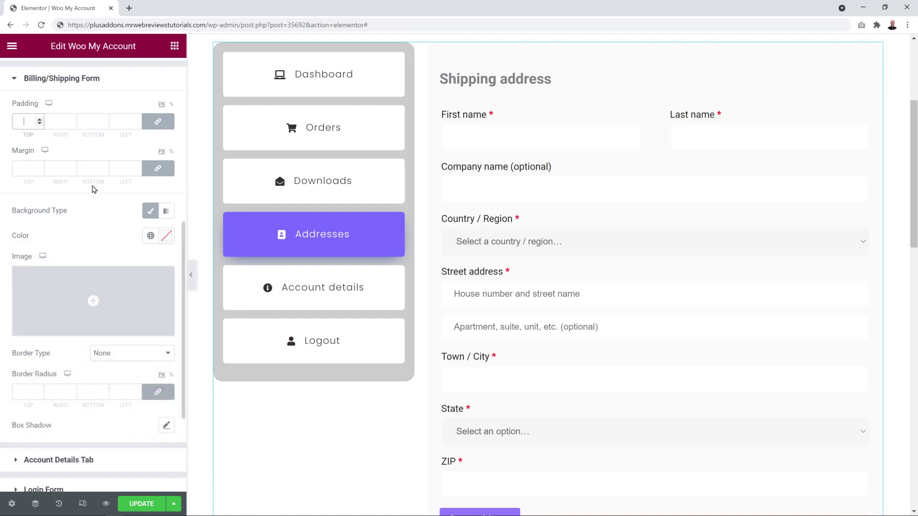
type("25")
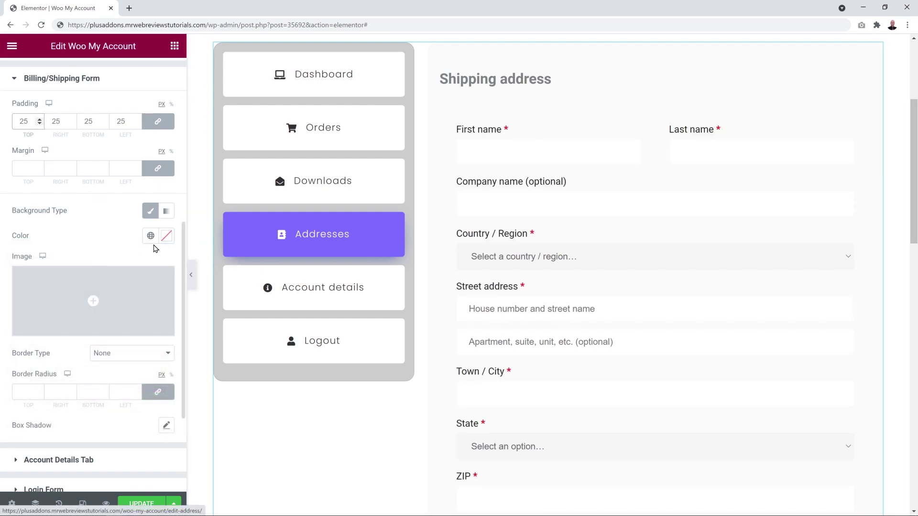
left_click(166, 236)
left_click_drag(124, 318, 184, 284)
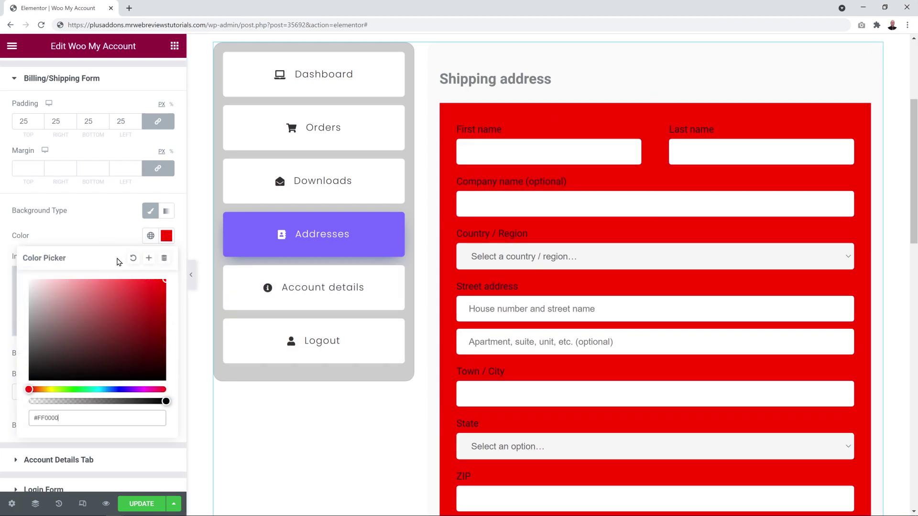
left_click(133, 258)
left_click(120, 232)
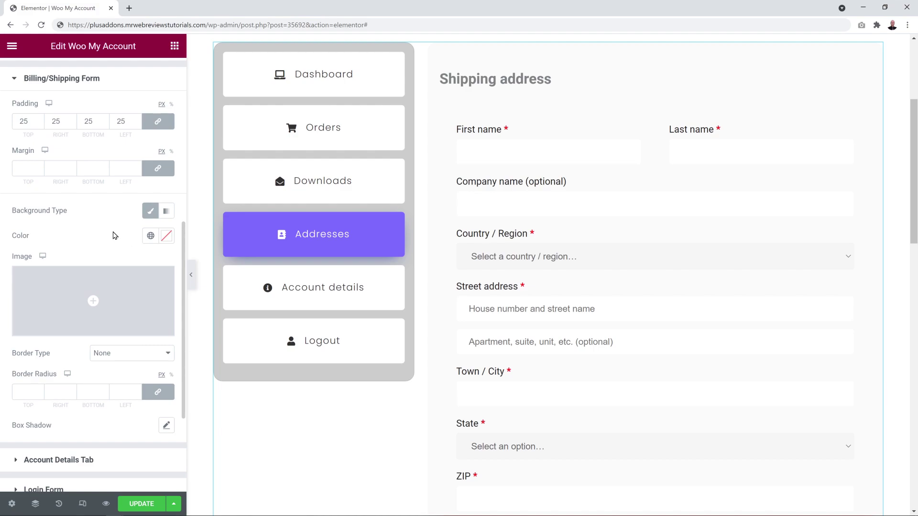
left_click(58, 83)
scroll(125, 284, "down", 3)
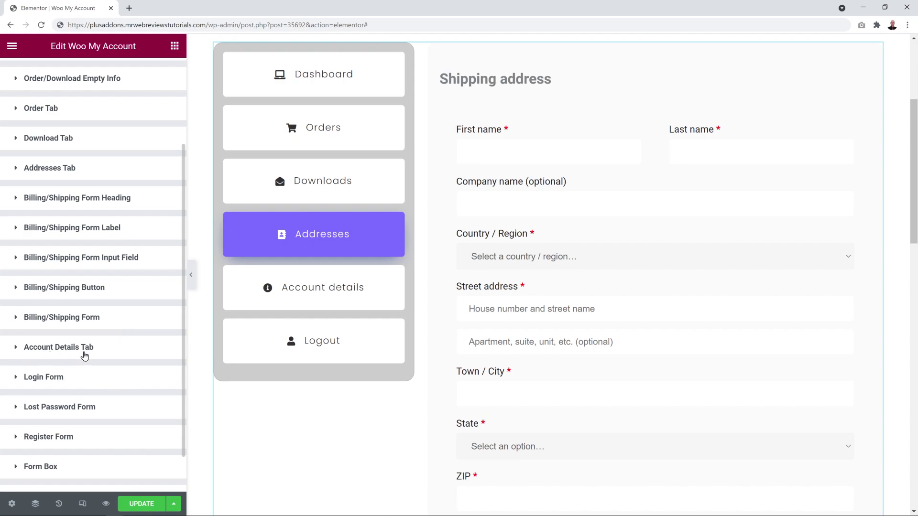
- Switch the widget's preview selection to Account Details
scroll(72, 122, "up", 3)
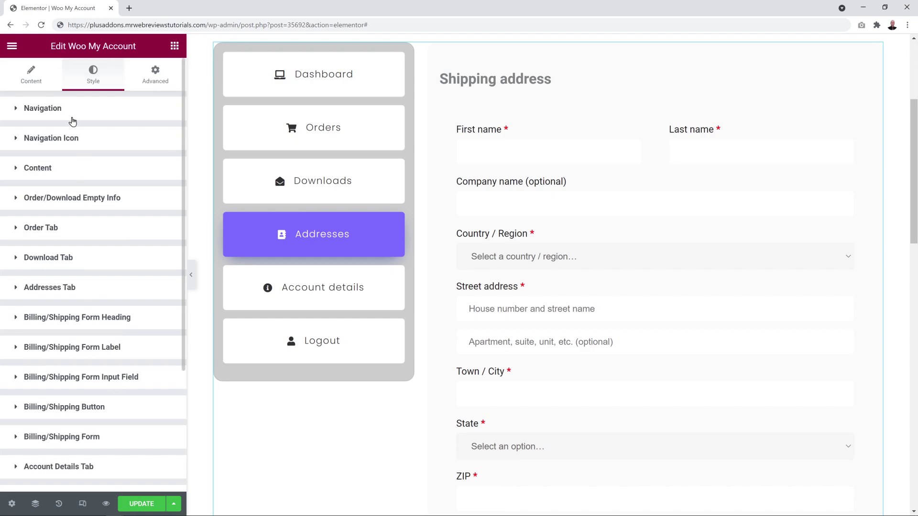
left_click(33, 81)
left_click(50, 246)
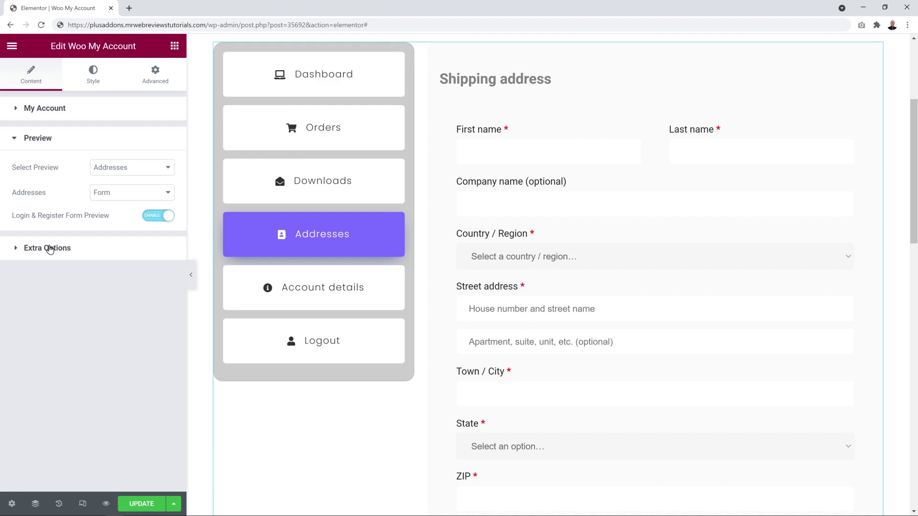
left_click(165, 169)
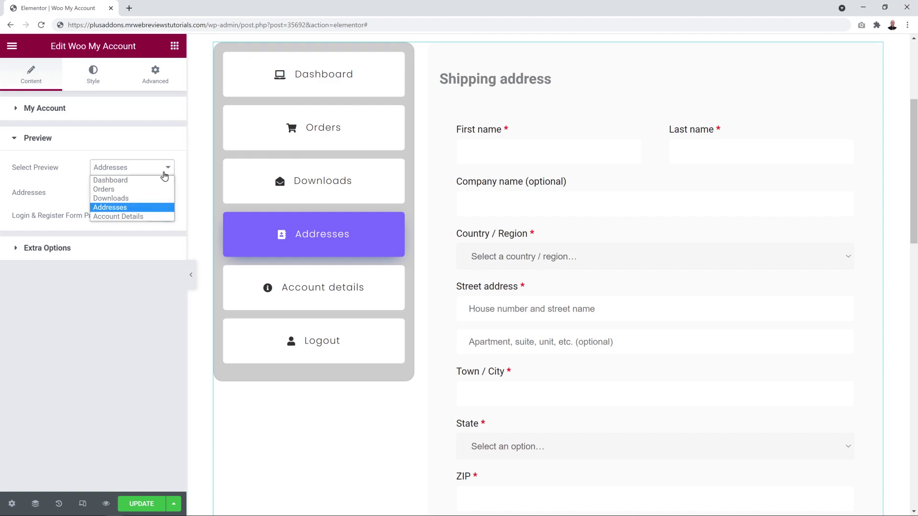
left_click(129, 218)
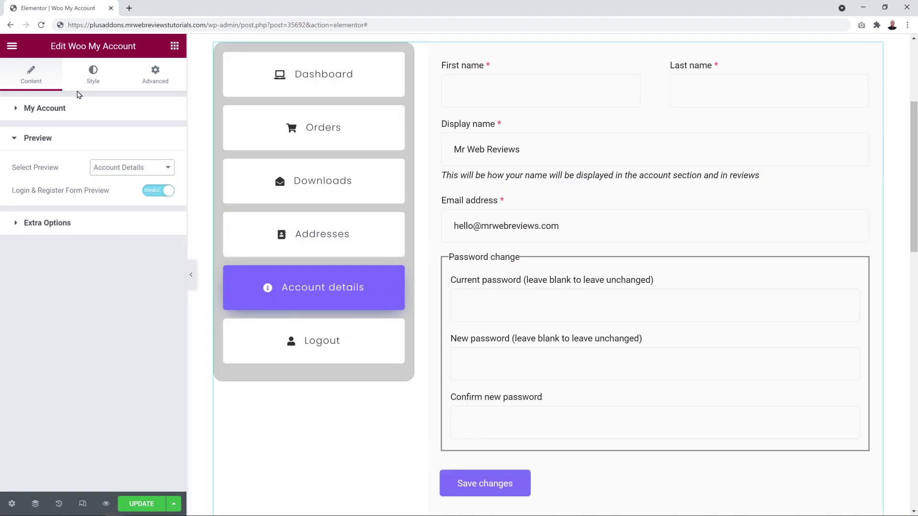
- Open the Account Details Tab style settings and review the label options
left_click(91, 81)
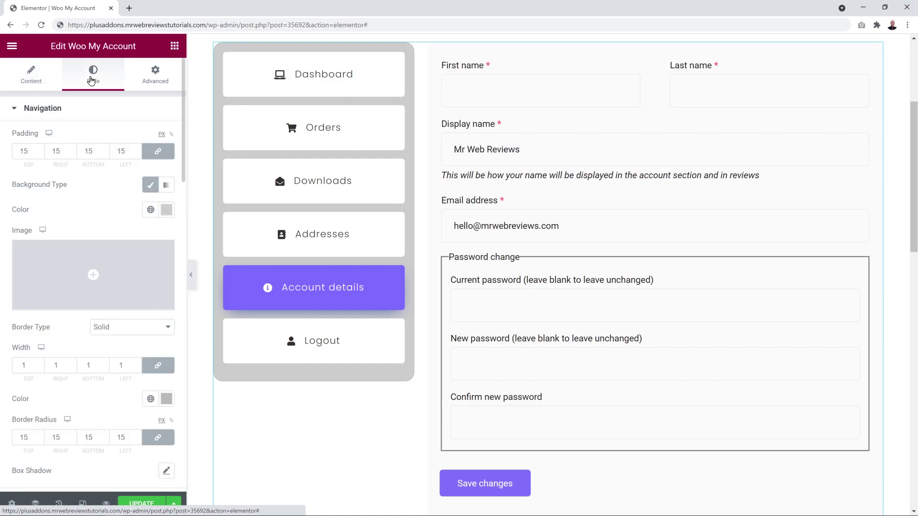
left_click(30, 117)
scroll(86, 223, "down", 4)
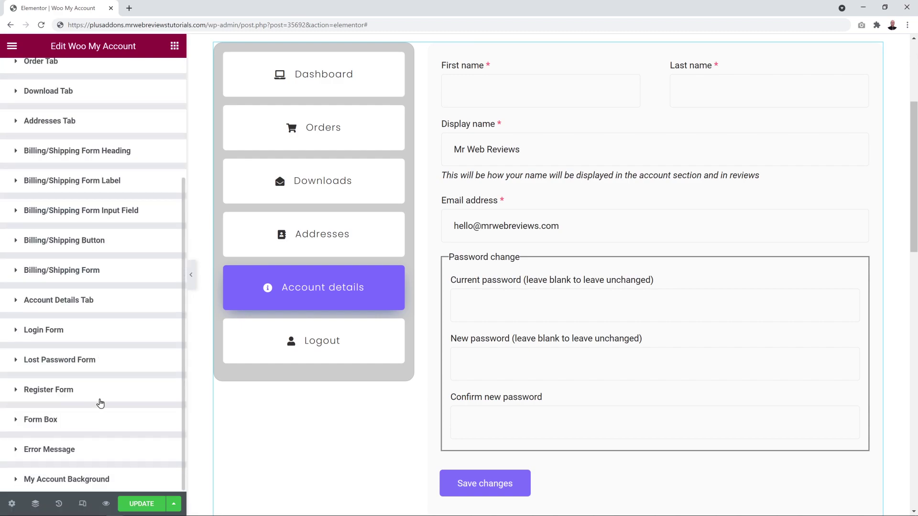
left_click(60, 308)
scroll(132, 345, "down", 5)
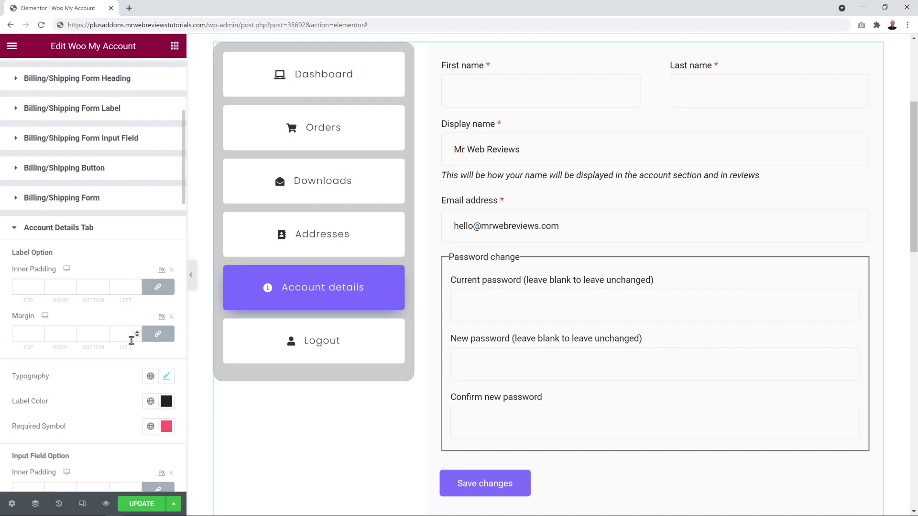
scroll(631, 266, "up", 2)
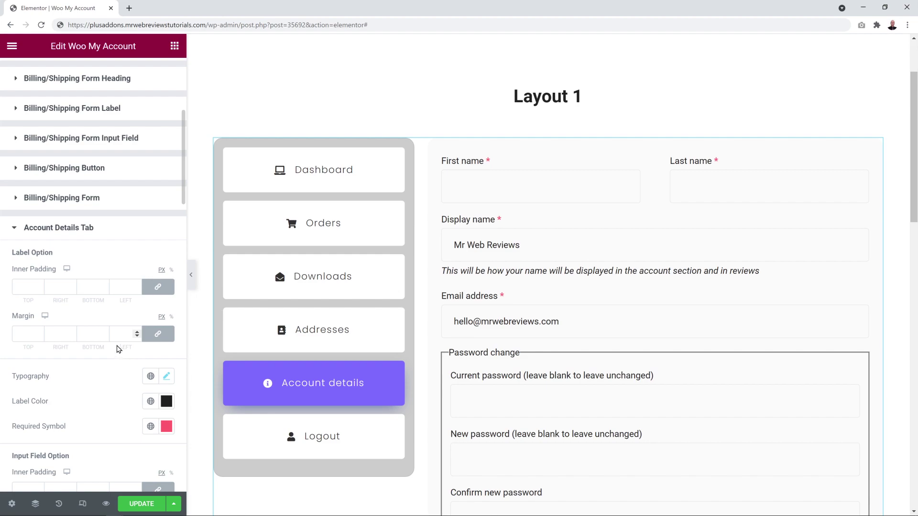
scroll(119, 350, "down", 3)
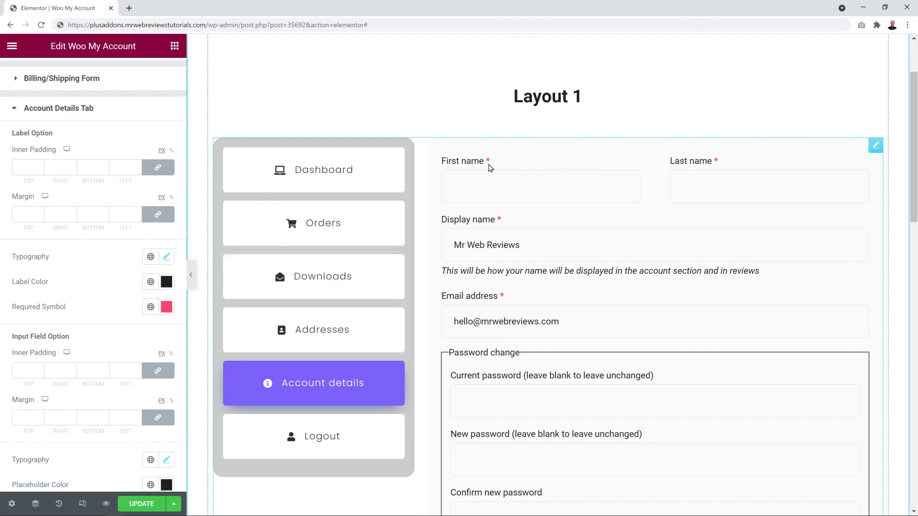
- Check how the First name and Last name fields look when focused and review the Account Details input field options
left_click(480, 183)
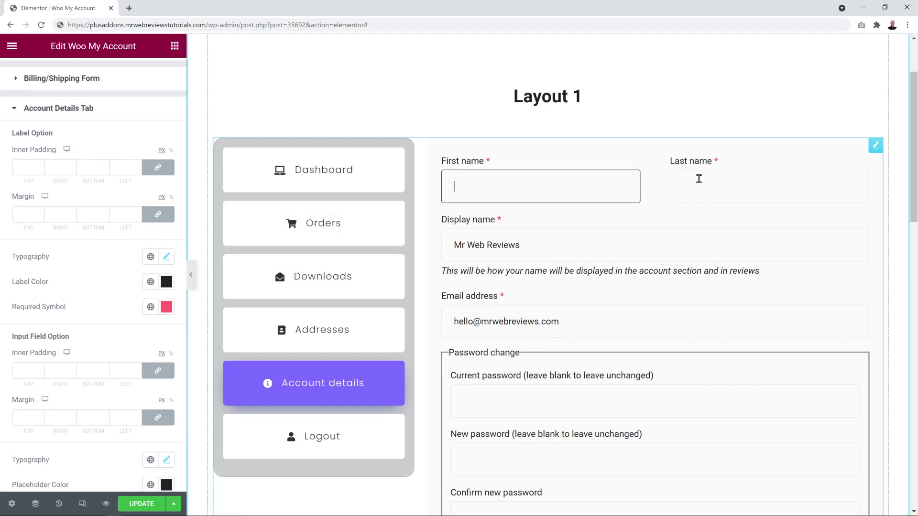
left_click(692, 186)
left_click(530, 195)
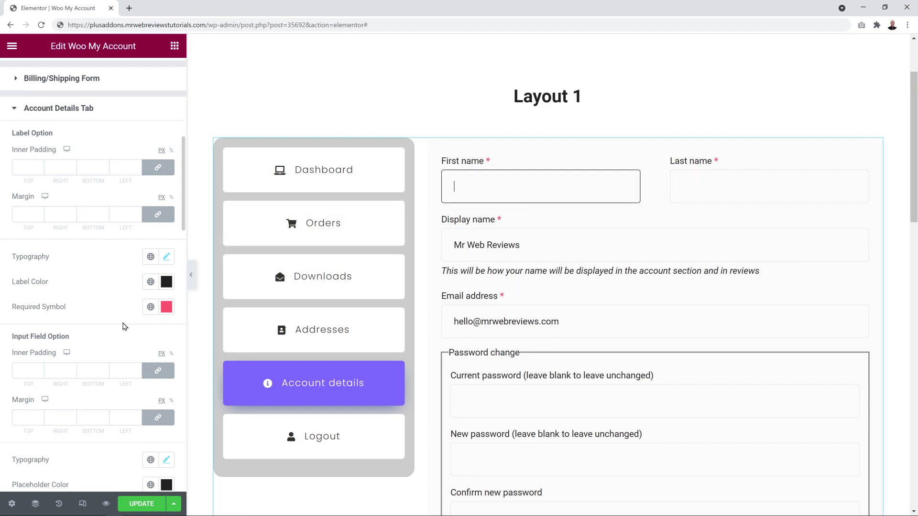
scroll(124, 326, "down", 5)
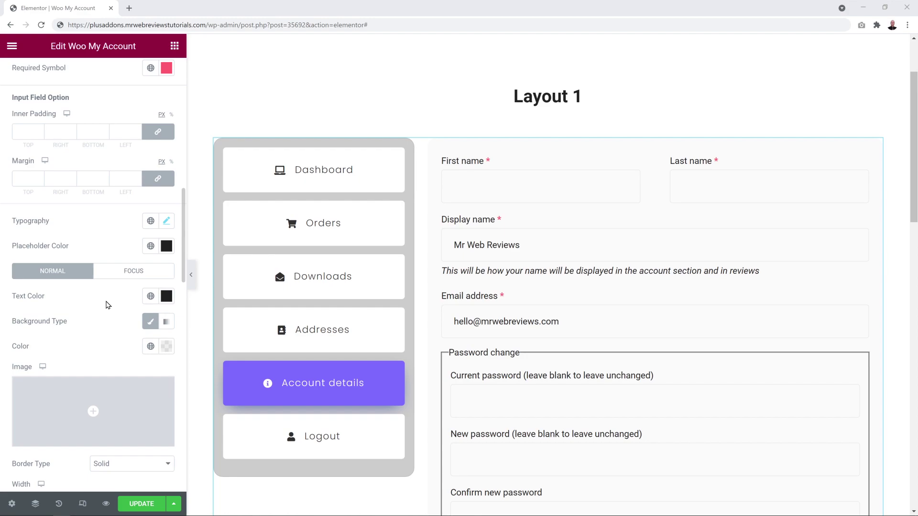
scroll(80, 208, "down", 3)
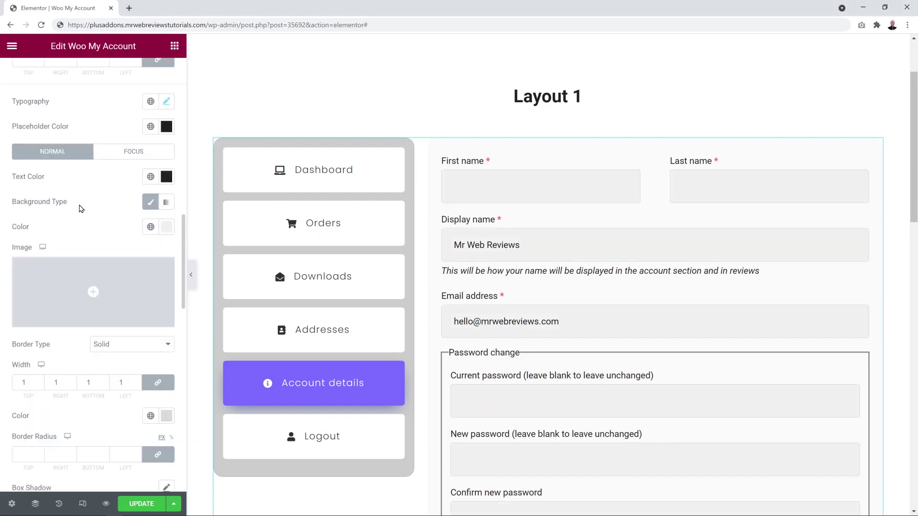
- Compare the normal and focus styles of the Account Details input fields, testing focus in the First name, Last name and Display name fields
left_click(134, 152)
left_click(72, 152)
left_click(123, 154)
left_click(522, 188)
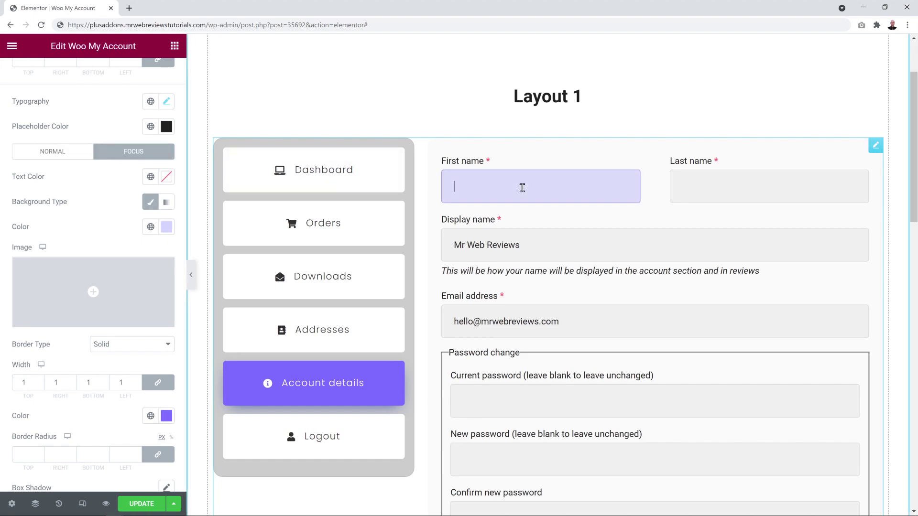
left_click(685, 199)
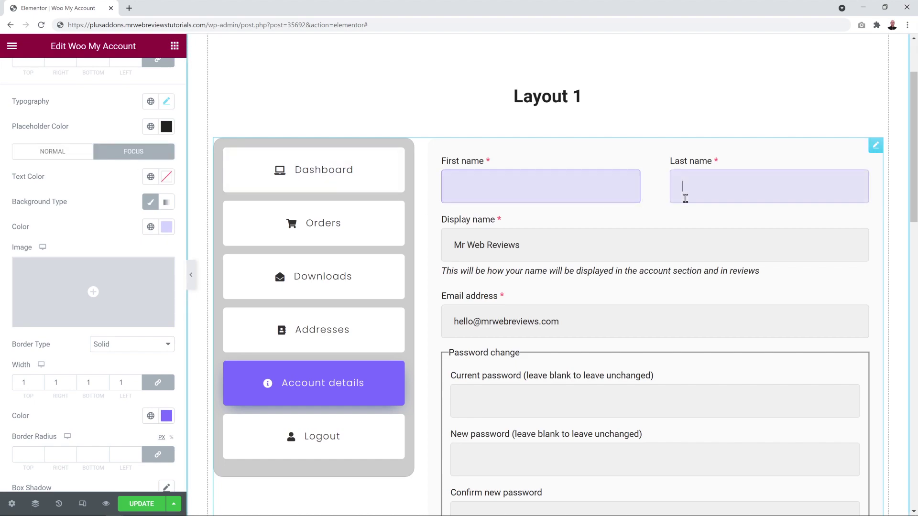
left_click(584, 246)
left_click(564, 184)
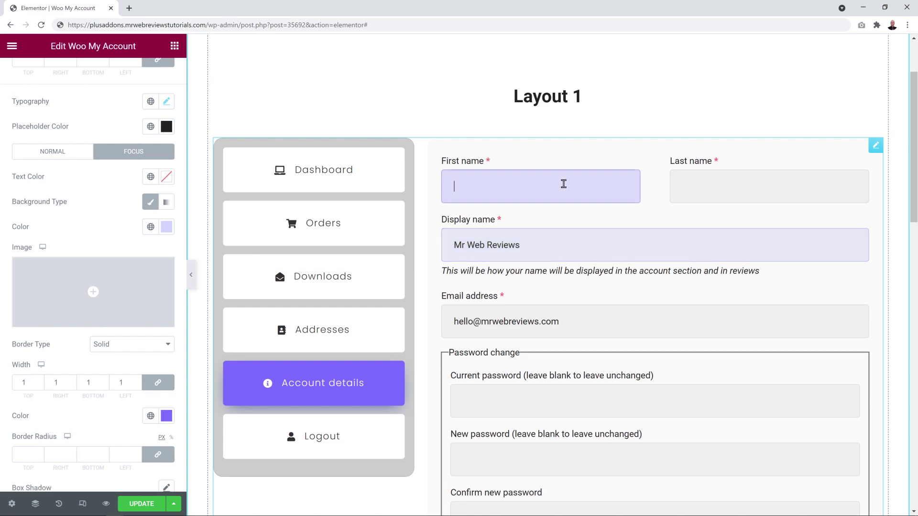
left_click(708, 190)
- Review the Account Details display name, field set and button options, and examine the Login and Register forms in the preview
scroll(101, 311, "down", 8)
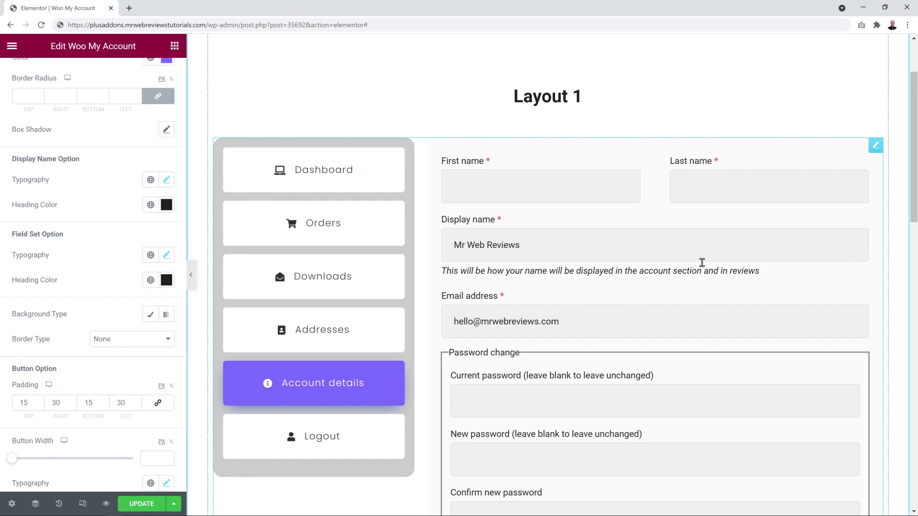
scroll(87, 351, "down", 3)
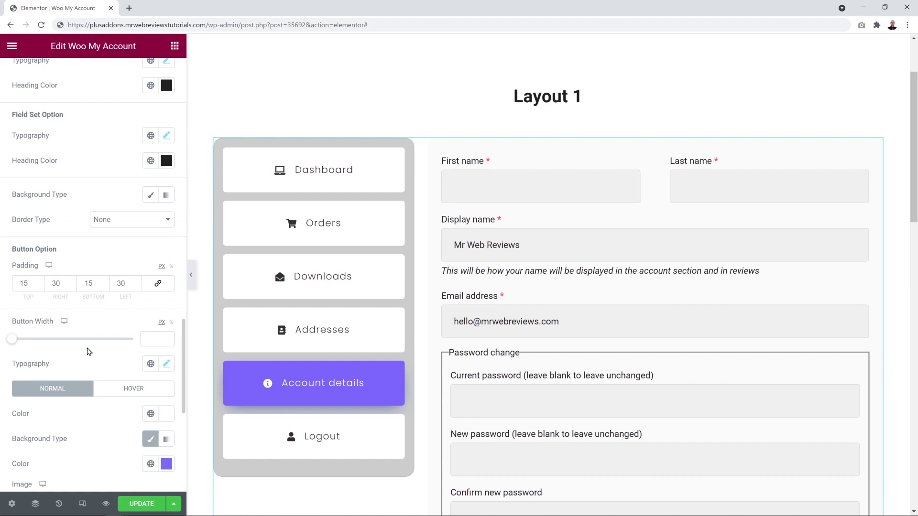
scroll(88, 352, "down", 3)
scroll(88, 352, "down", 3)
scroll(88, 353, "down", 3)
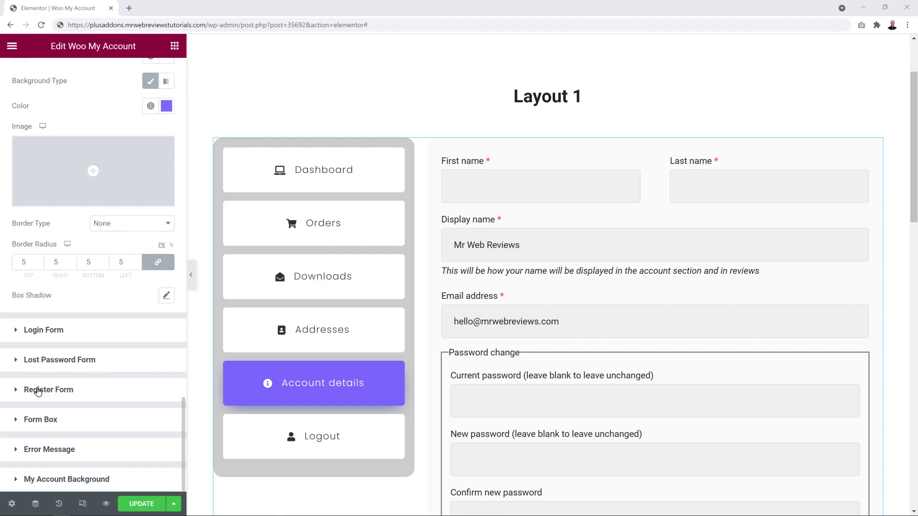
scroll(418, 364, "down", 6)
scroll(418, 362, "down", 4)
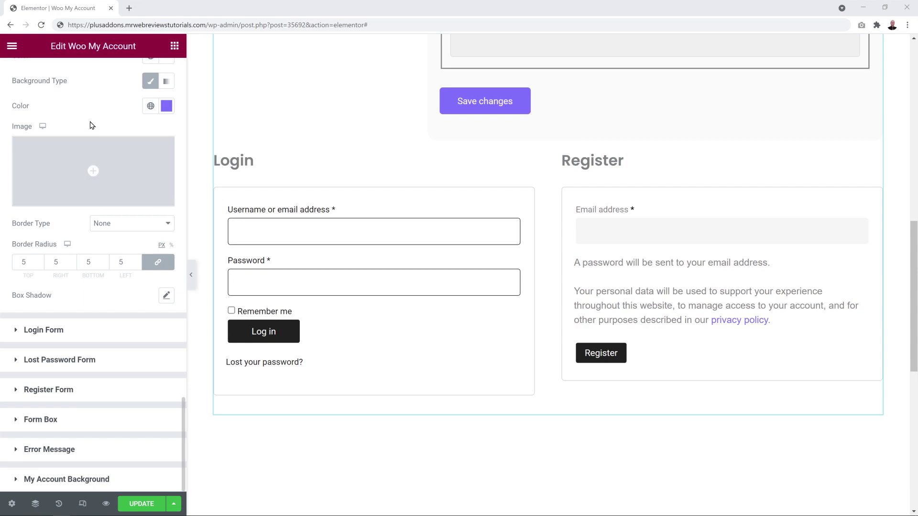
- Check the Login & Register Form Preview setting and open the Login Form style settings
scroll(91, 126, "up", 12)
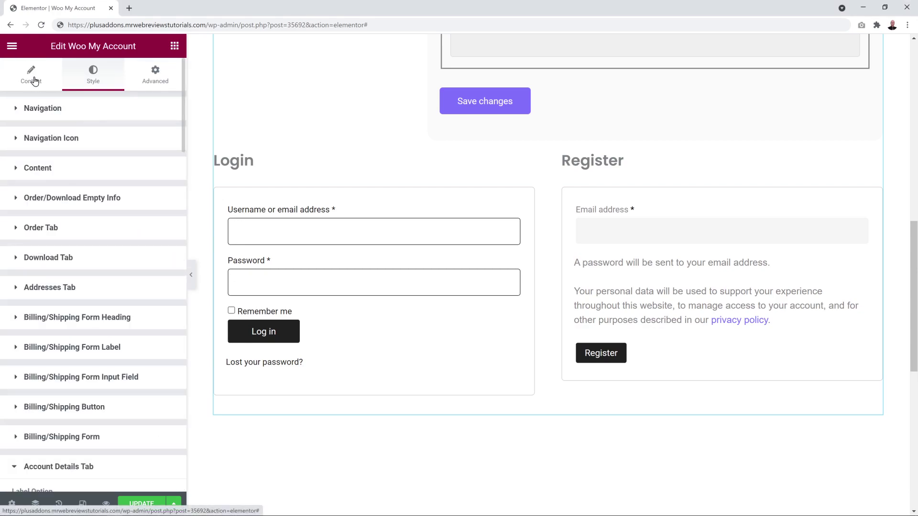
left_click(36, 81)
left_click(37, 244)
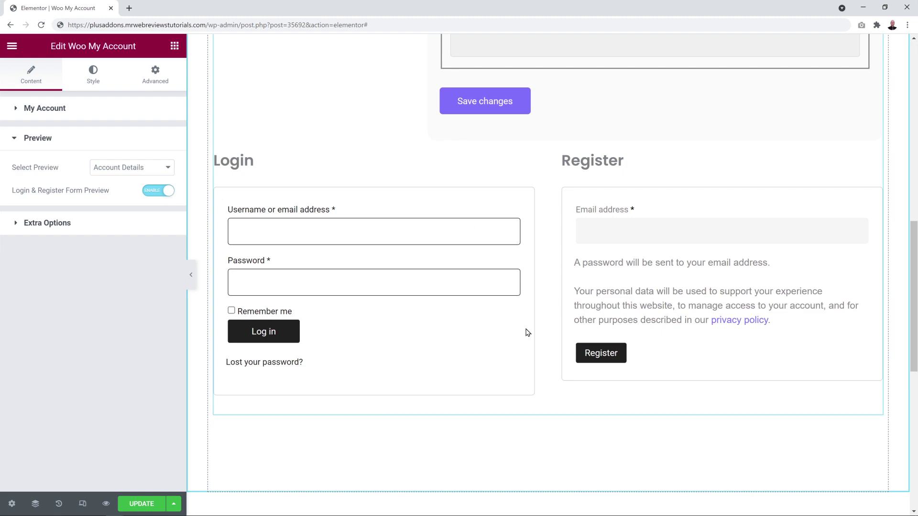
left_click(91, 85)
left_click(62, 110)
scroll(55, 336, "down", 5)
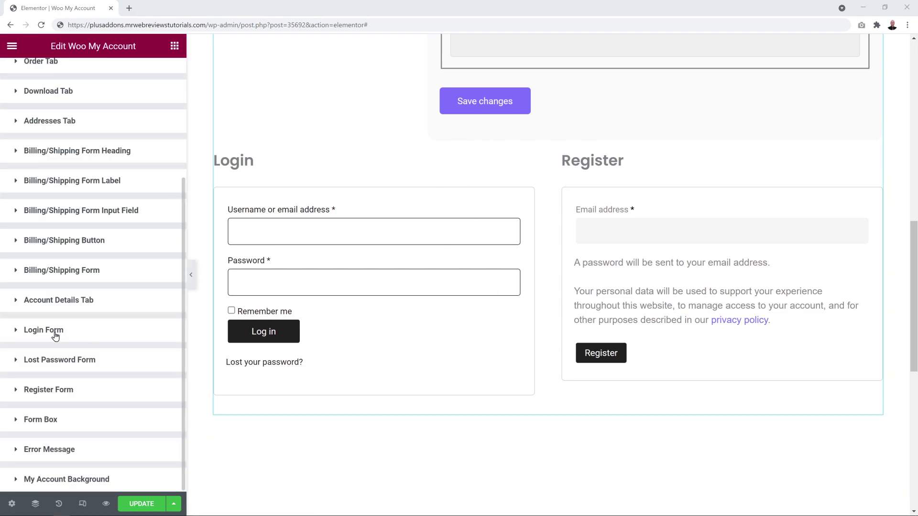
left_click(108, 329)
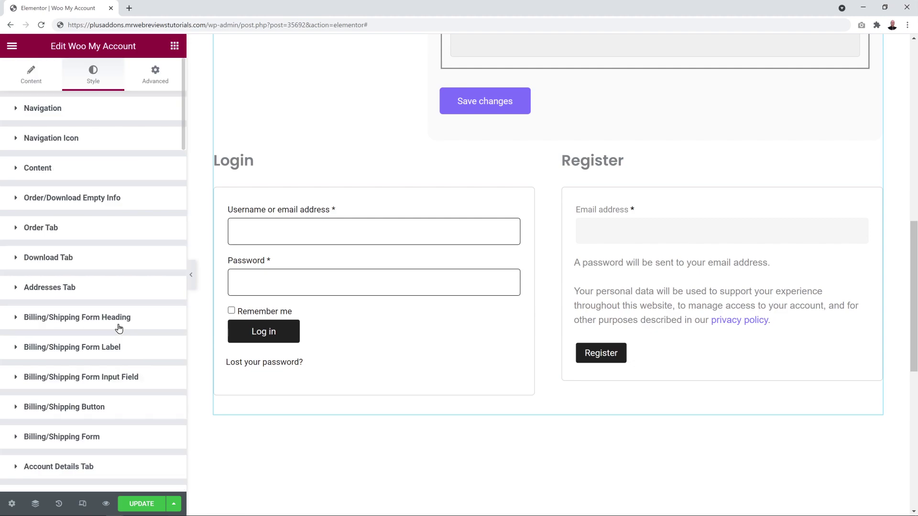
scroll(120, 328, "up", 7)
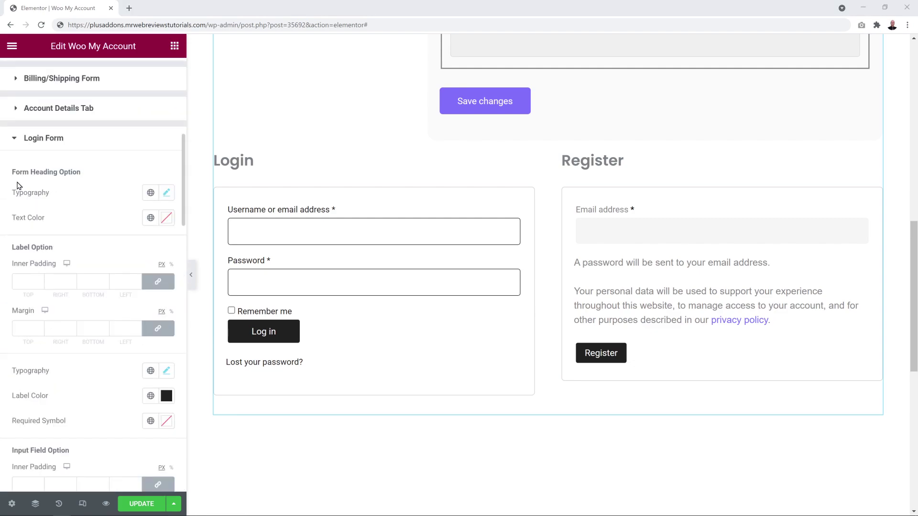
- Try red (#FF0000) as the Login Form heading text color and reset it to the default
left_click(168, 219)
left_click_drag(184, 262, 188, 261)
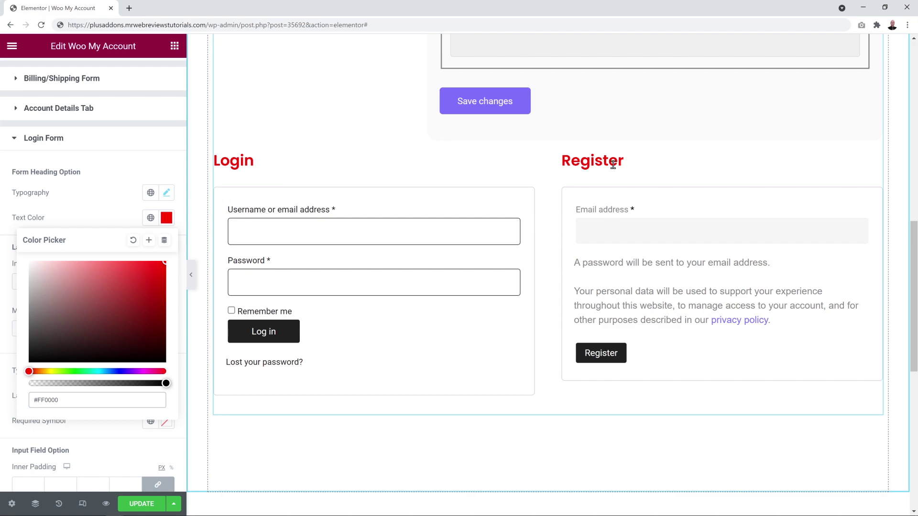
left_click(133, 240)
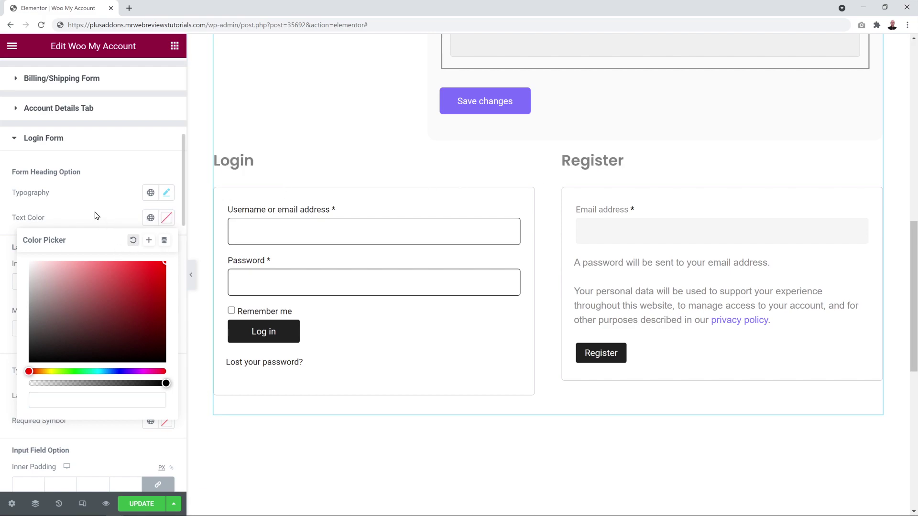
left_click(96, 216)
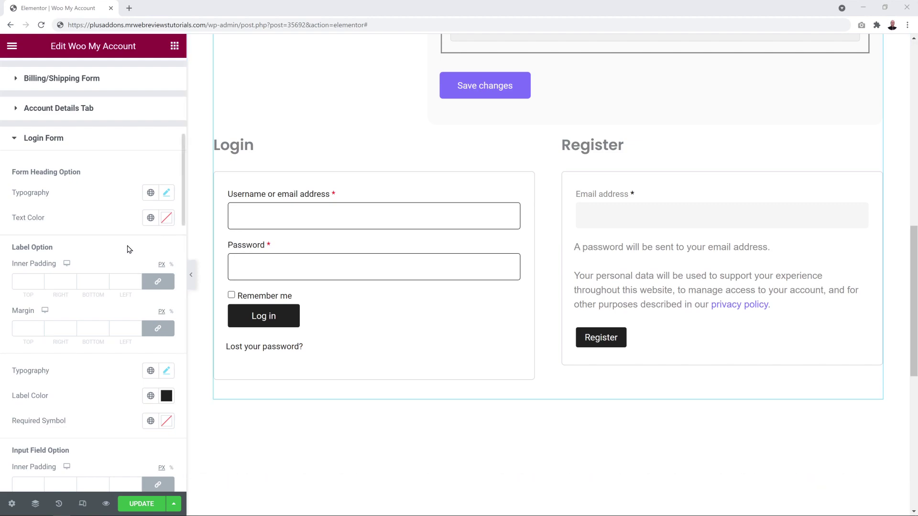
- Review the Login Form's input field, Remember Me, Lost Password and Login Button options
scroll(109, 238, "down", 5)
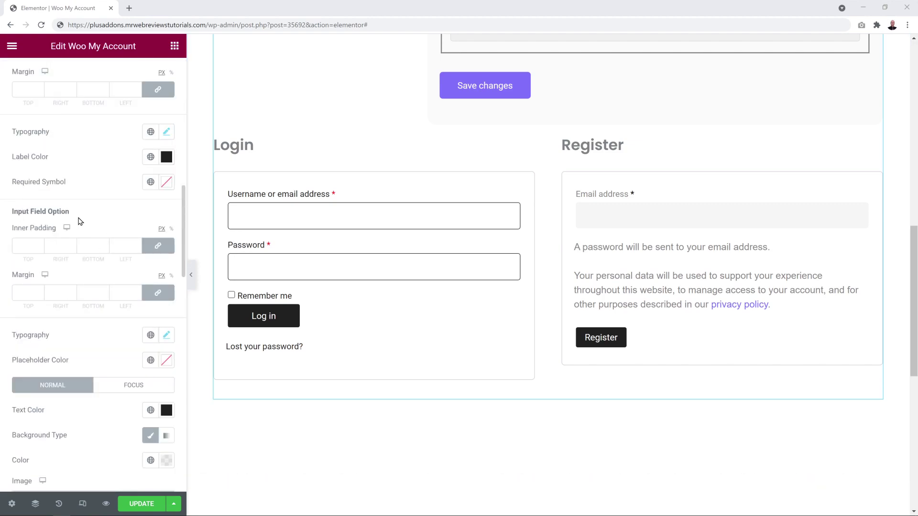
scroll(127, 387, "down", 7)
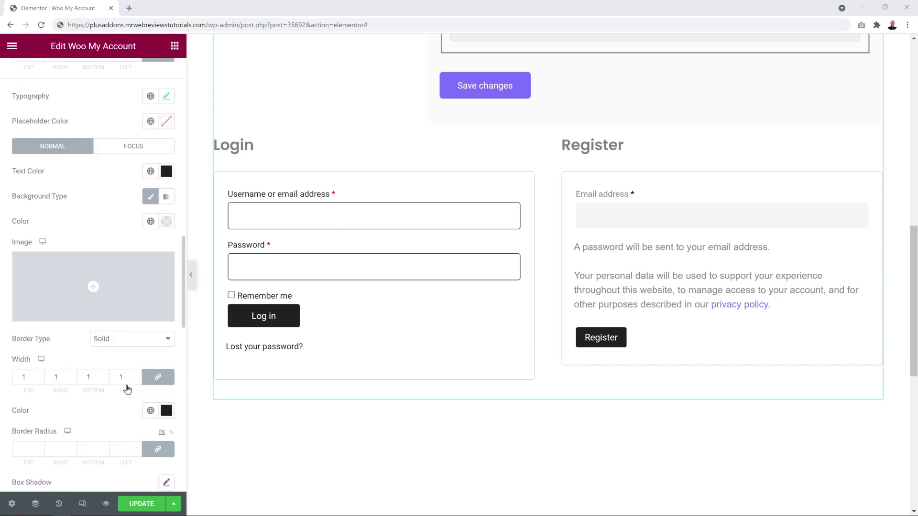
scroll(127, 390, "down", 5)
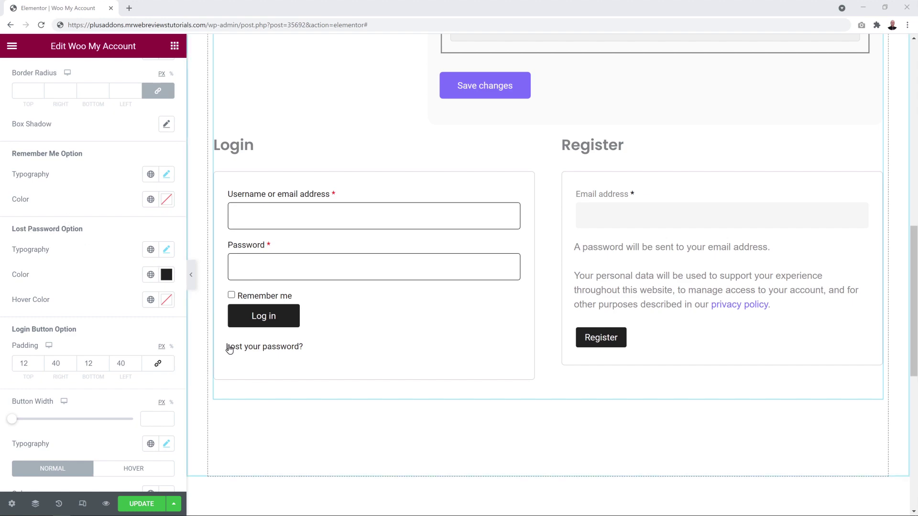
scroll(128, 304, "down", 5)
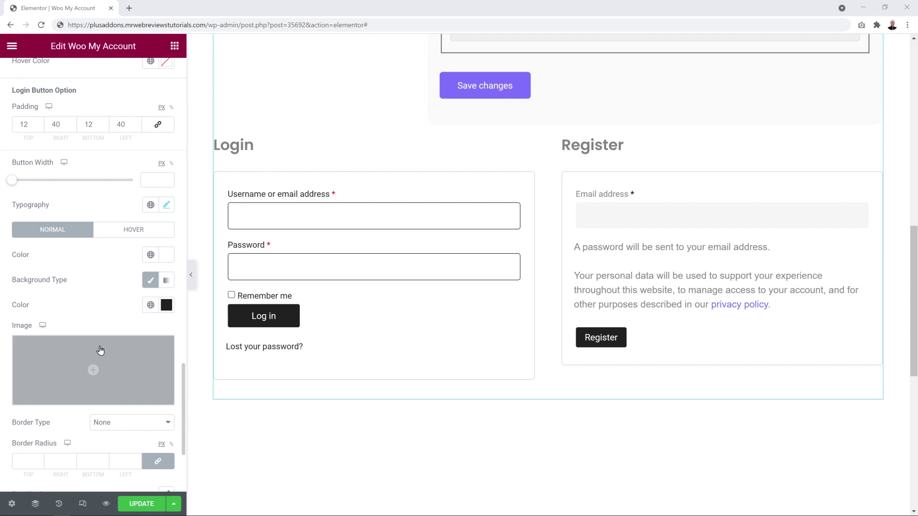
scroll(98, 325, "down", 4)
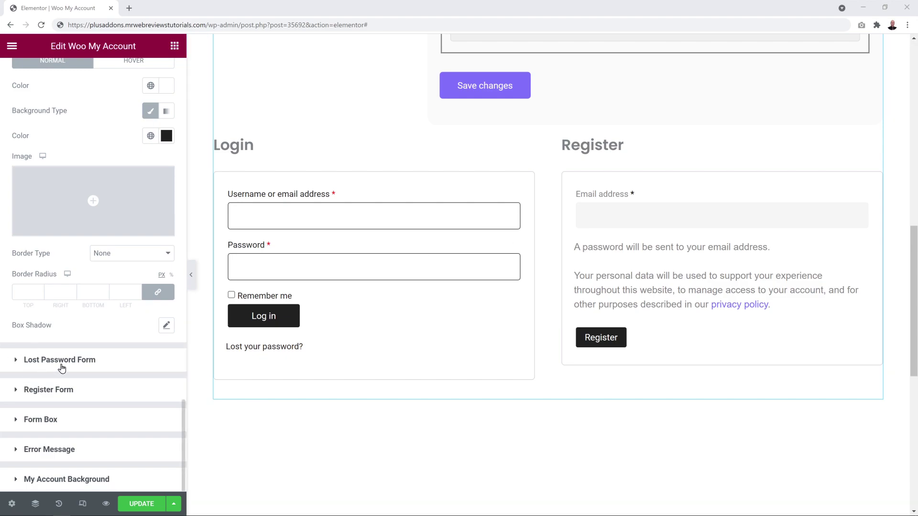
- Review the Lost Password Form's heading, label, input field and Reset Password Button options
left_click(84, 360)
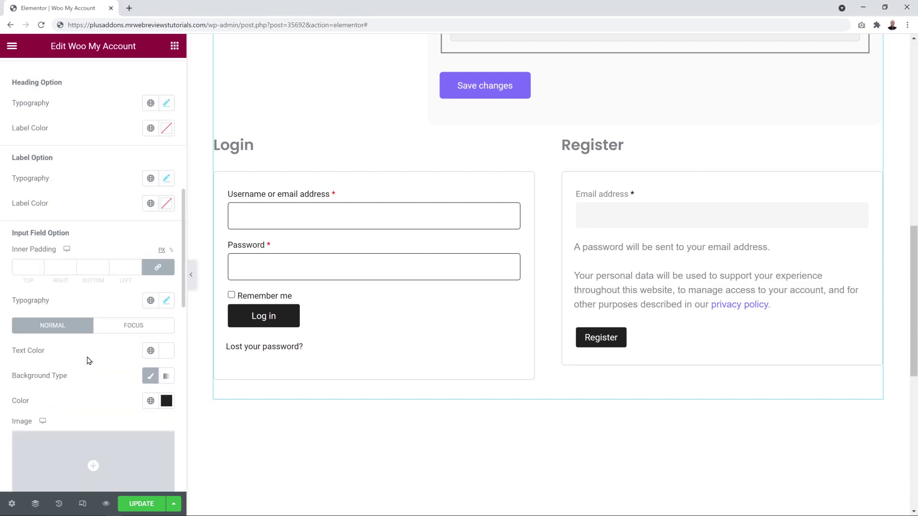
scroll(88, 360, "up", 3)
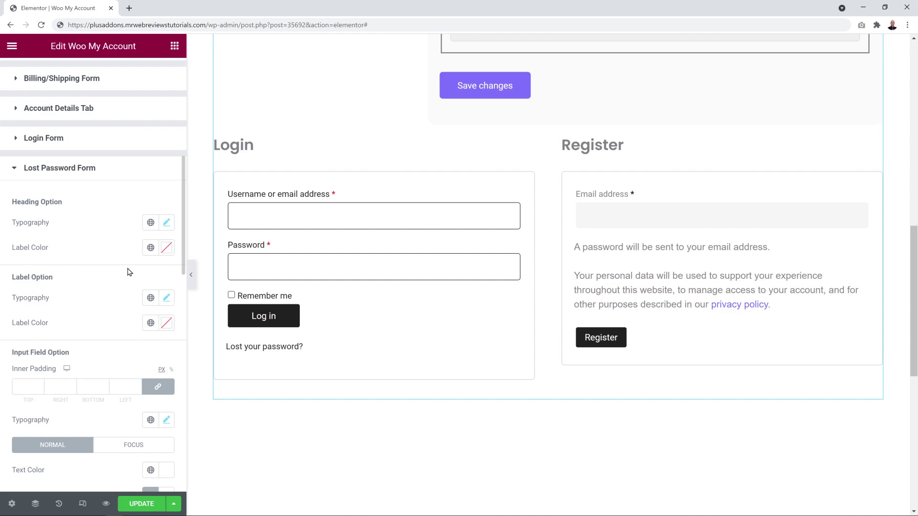
scroll(129, 273, "down", 10)
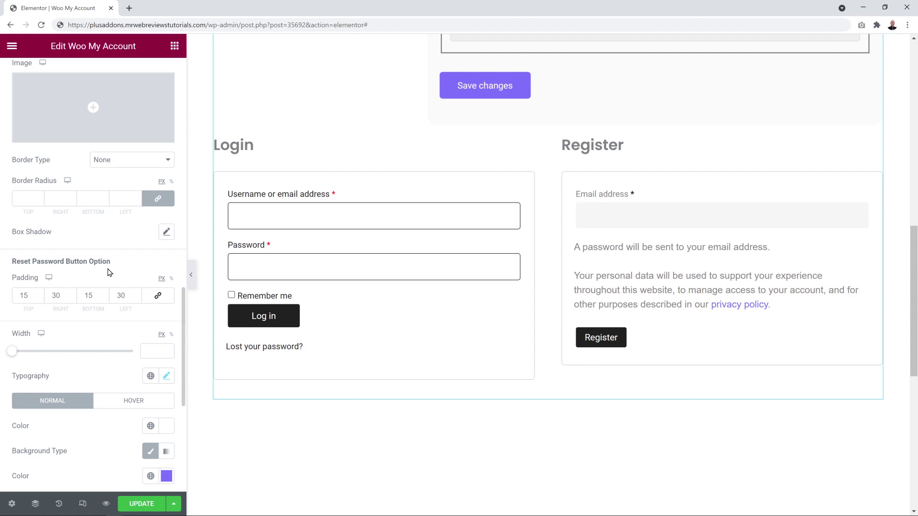
scroll(109, 273, "down", 7)
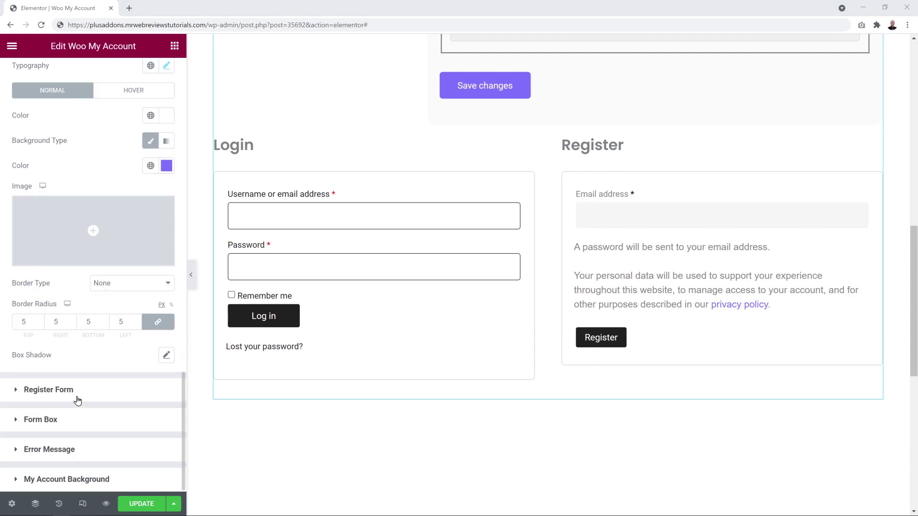
- Examine the Register Form's label, input field and Register Button style options
left_click(49, 390)
scroll(110, 365, "down", 10)
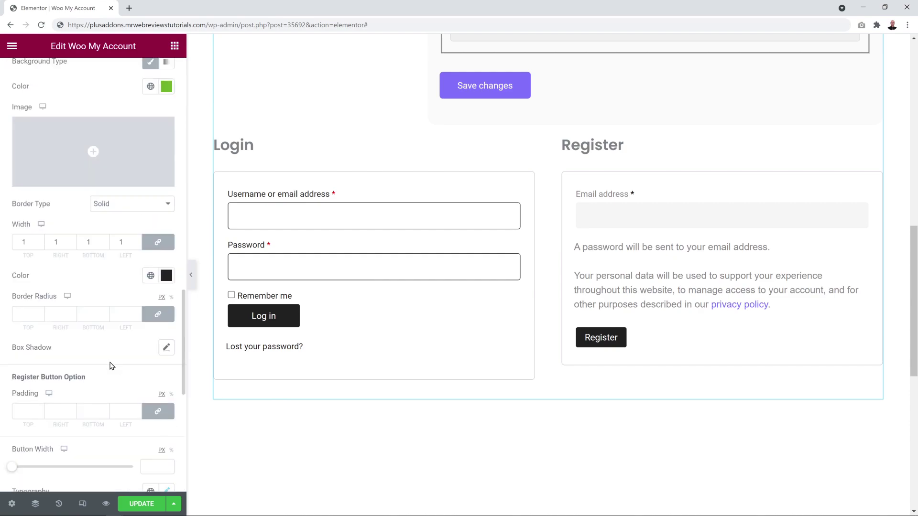
scroll(110, 366, "up", 6)
scroll(110, 366, "up", 5)
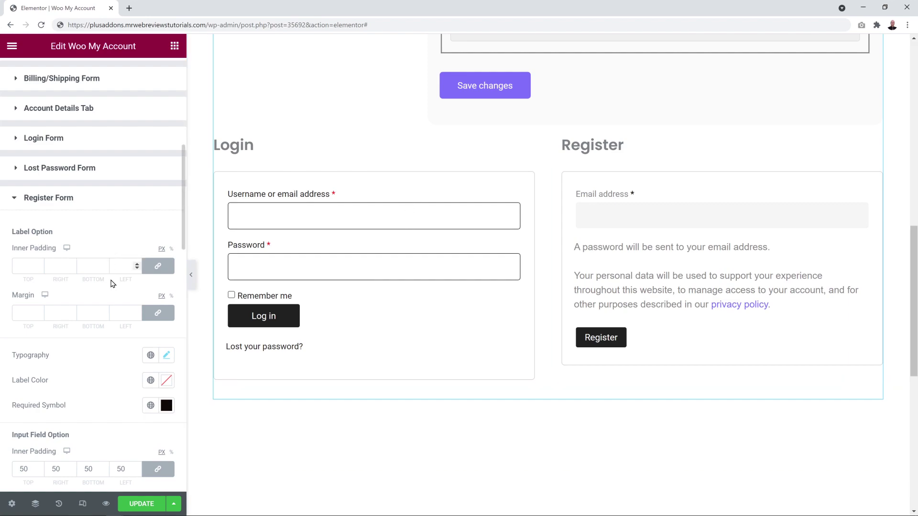
scroll(113, 282, "down", 3)
scroll(83, 300, "down", 3)
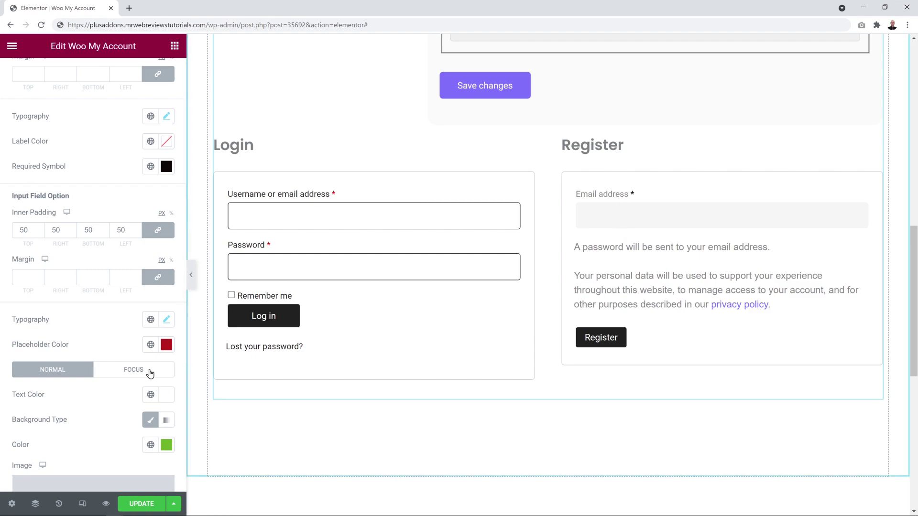
scroll(89, 341, "down", 6)
scroll(88, 341, "down", 5)
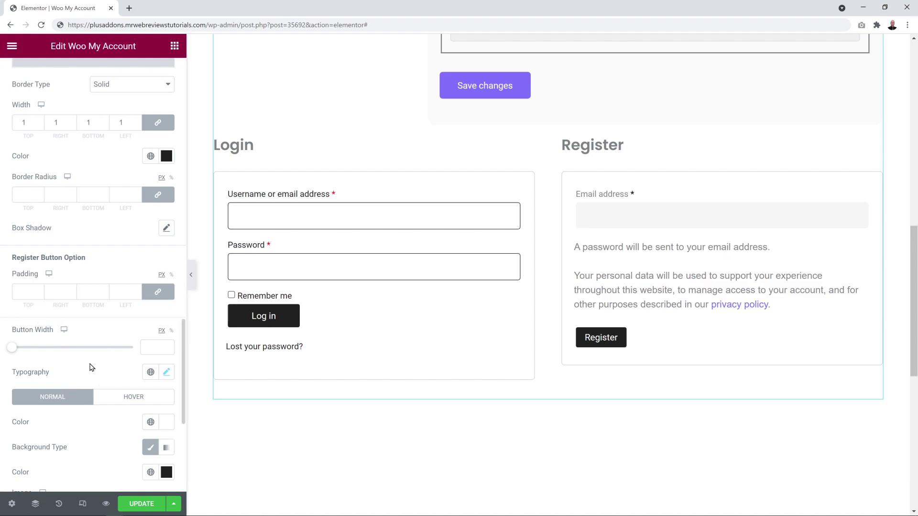
scroll(92, 367, "down", 6)
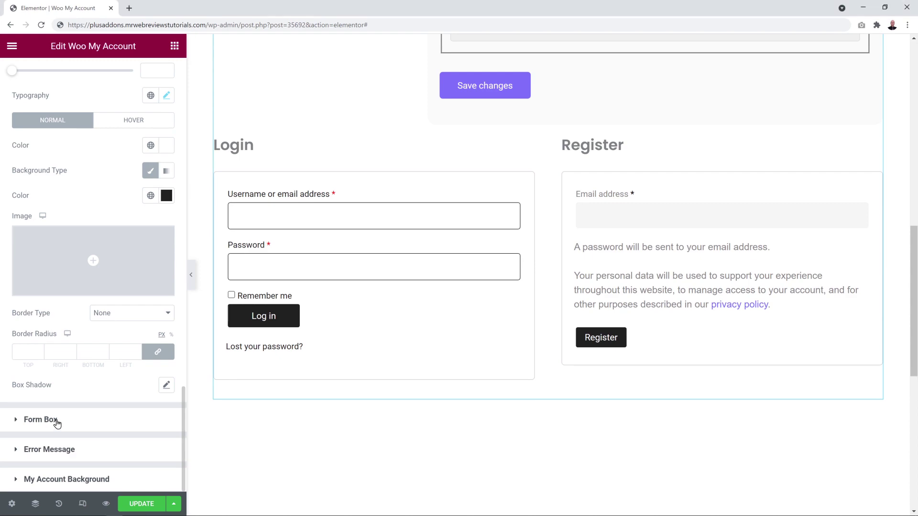
- Try a classic red background on the Form Box, set its padding to 25 px on all sides, and remove the background
left_click(56, 421)
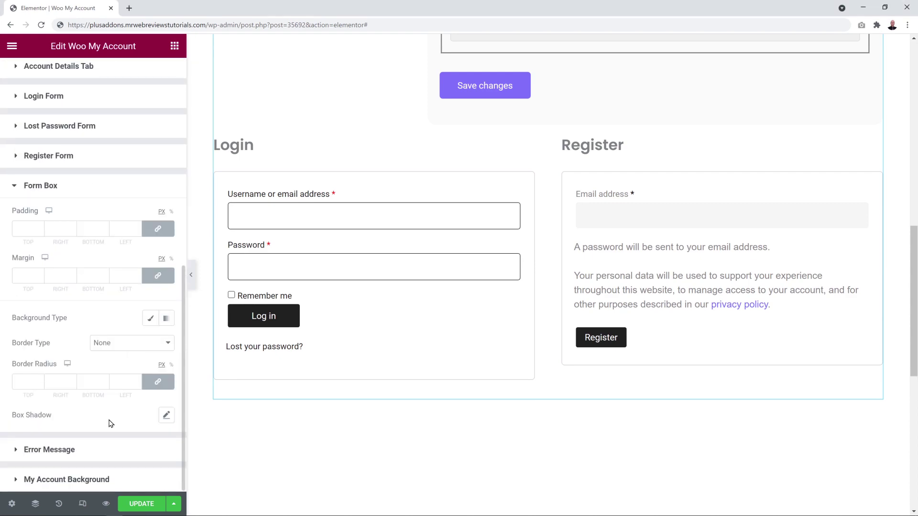
left_click(152, 320)
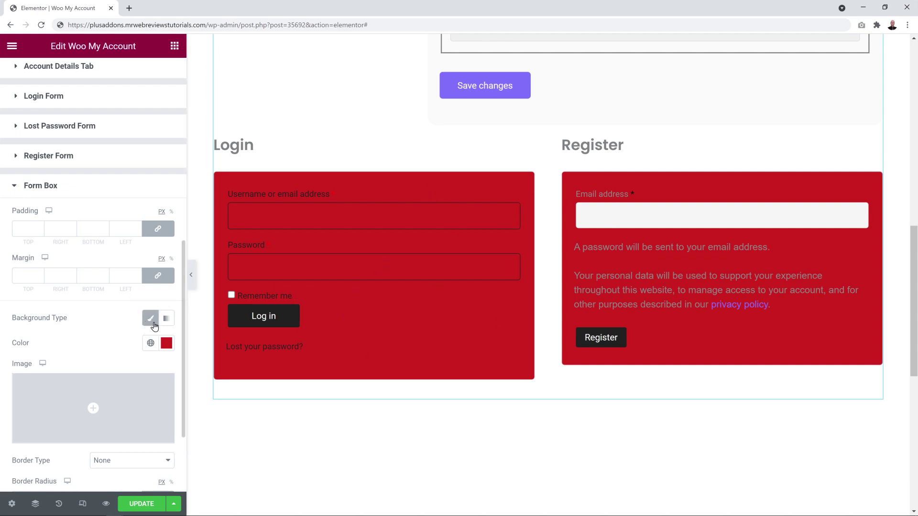
left_click(27, 230)
type("25")
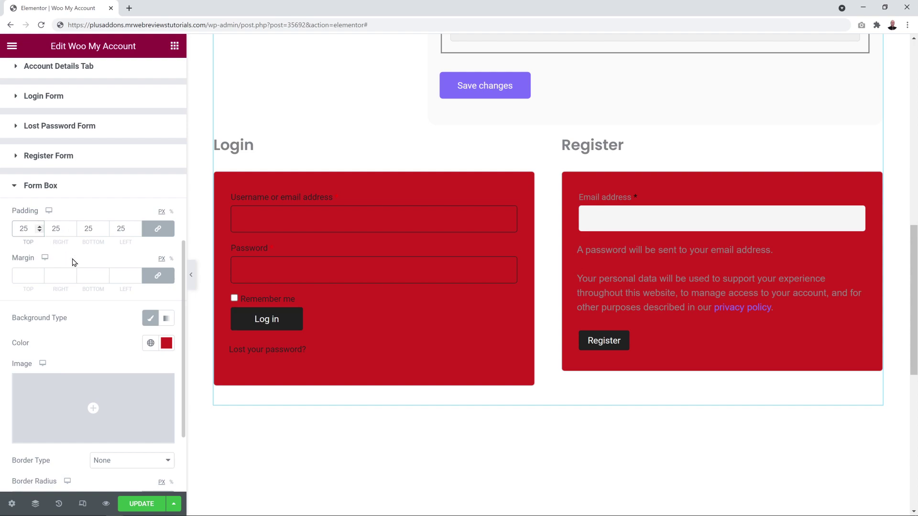
left_click(150, 318)
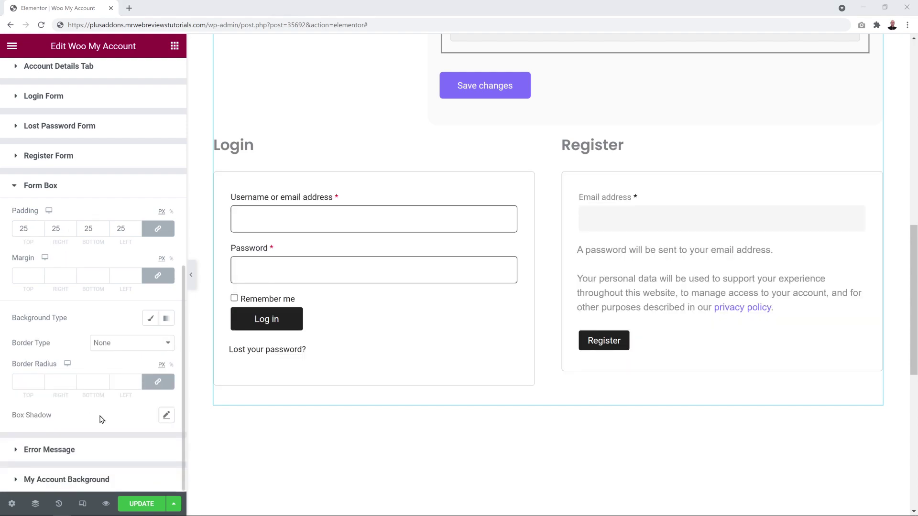
- Try a classic red (#FF0000) fill for My Account Background and check it across the page preview
left_click(65, 482)
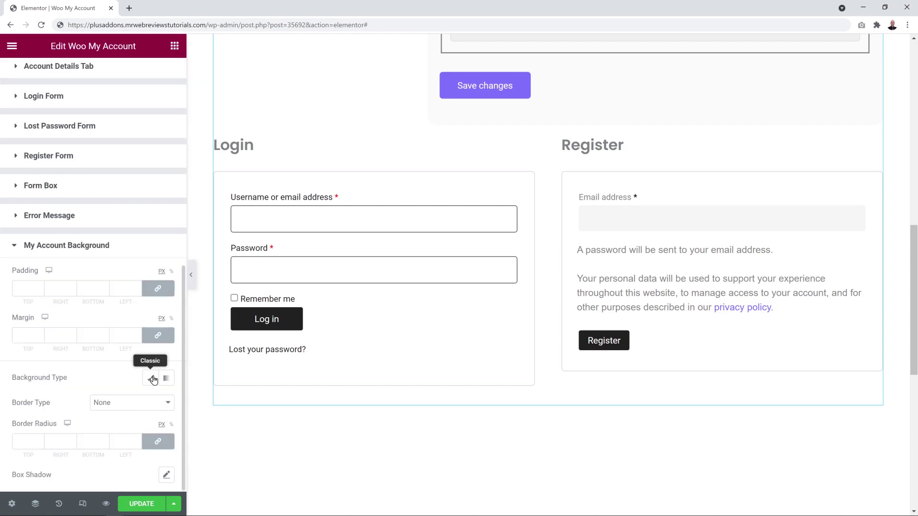
left_click(152, 379)
left_click(166, 402)
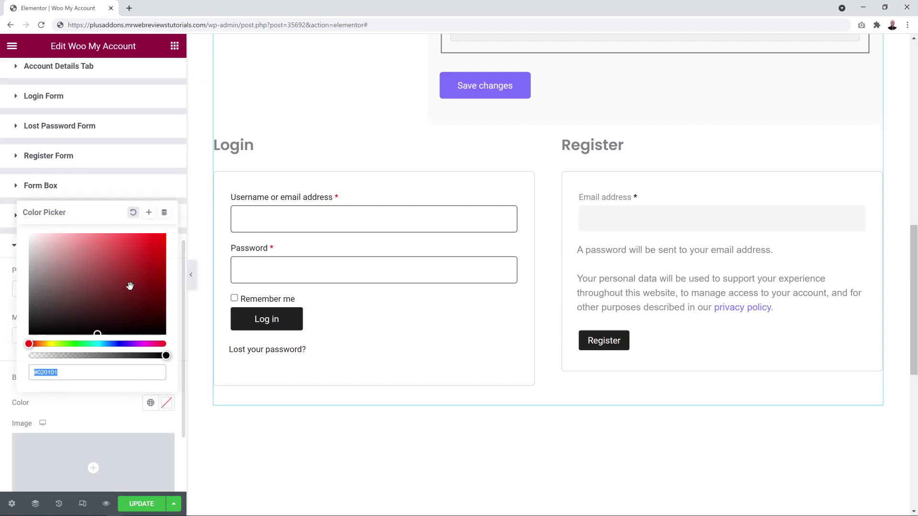
left_click_drag(147, 250, 175, 230)
scroll(486, 329, "up", 8)
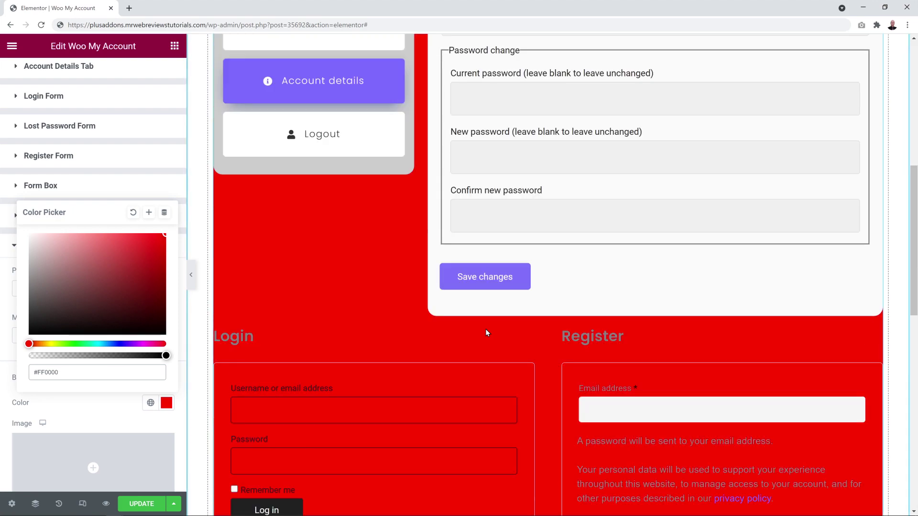
scroll(486, 329, "up", 3)
scroll(486, 329, "down", 4)
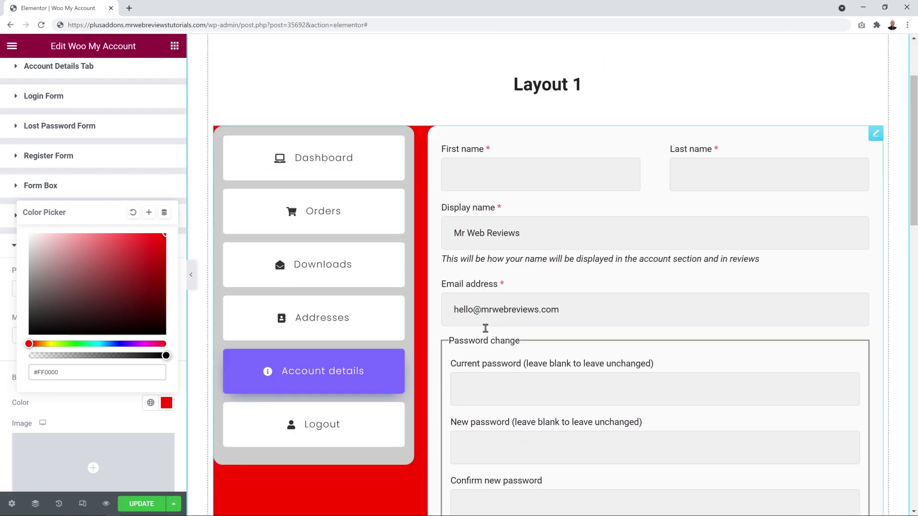
- Try 25 px padding on all sides of My Account Background and check the preview down to the Login and Register forms
left_click(22, 290)
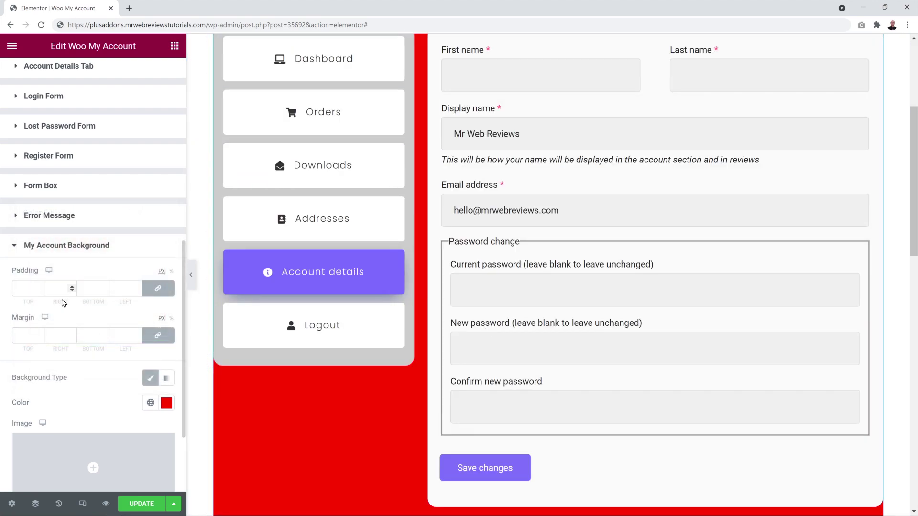
left_click(22, 290)
type("25")
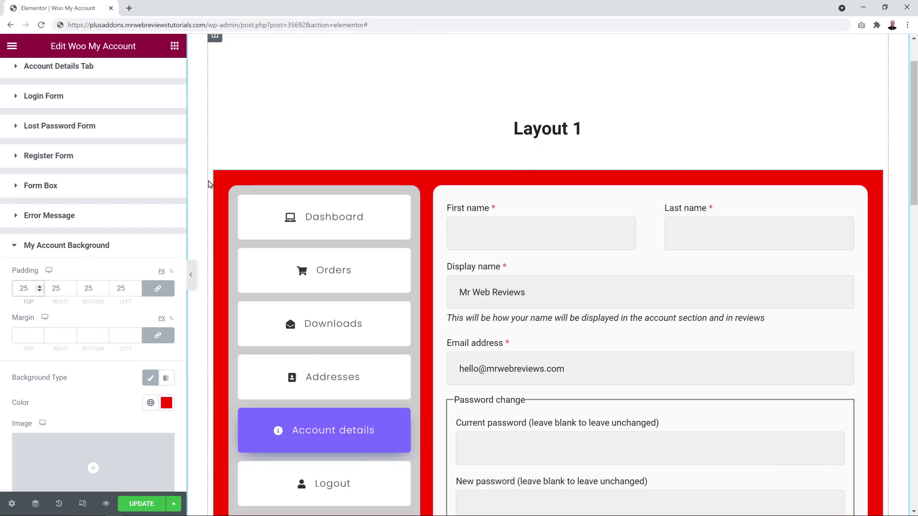
scroll(875, 200, "down", 10)
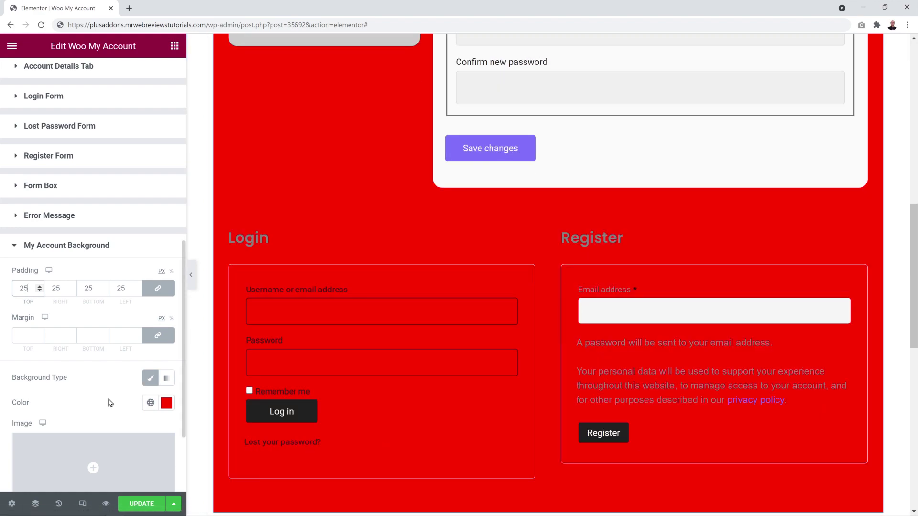
- Undo the trial changes made to My Account Background
key("ctrl+z")
key("ctrl+z")
key("ctrl+z")
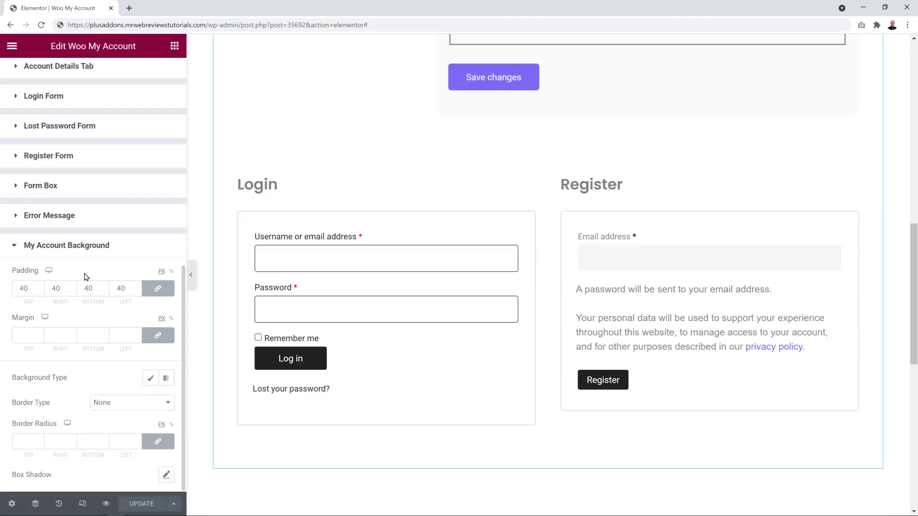
- Open the Error Message style settings and submit the live page's Account details form with empty name fields to trigger an error message
left_click(67, 221)
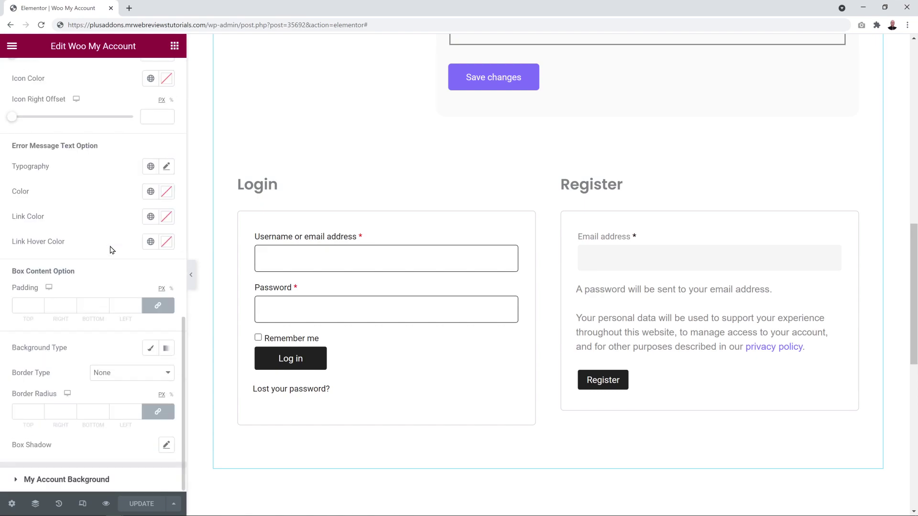
scroll(110, 250, "up", 3)
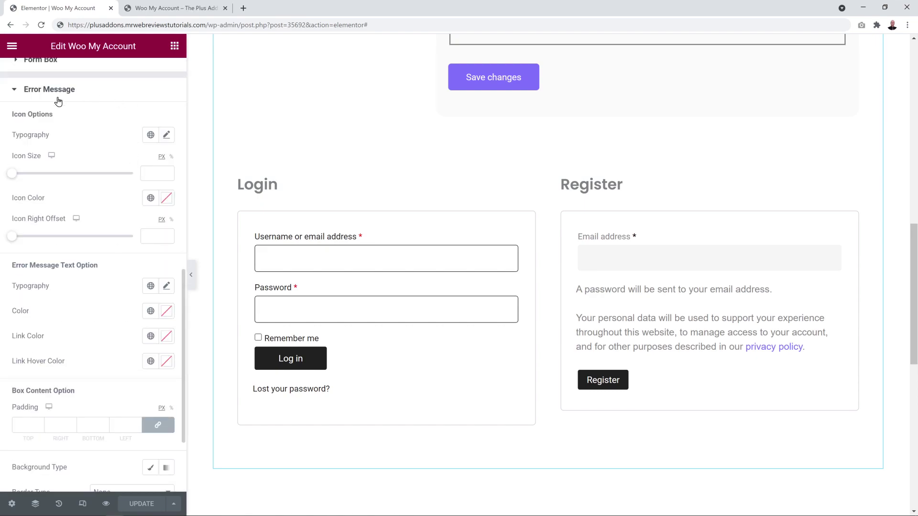
left_click(161, 9)
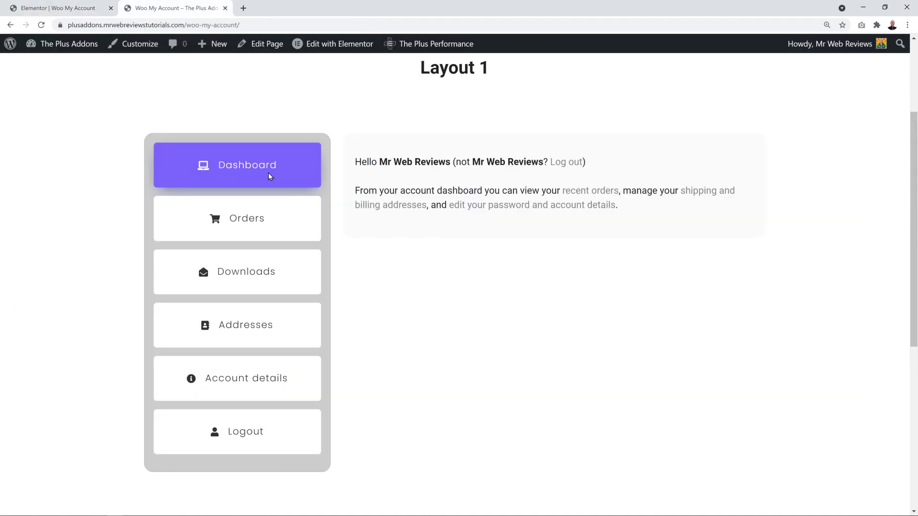
left_click(268, 379)
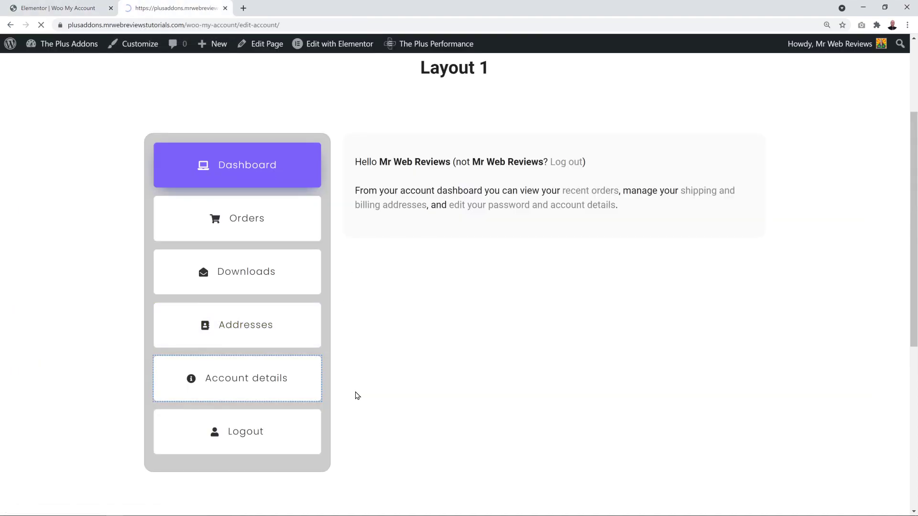
scroll(545, 287, "down", 5)
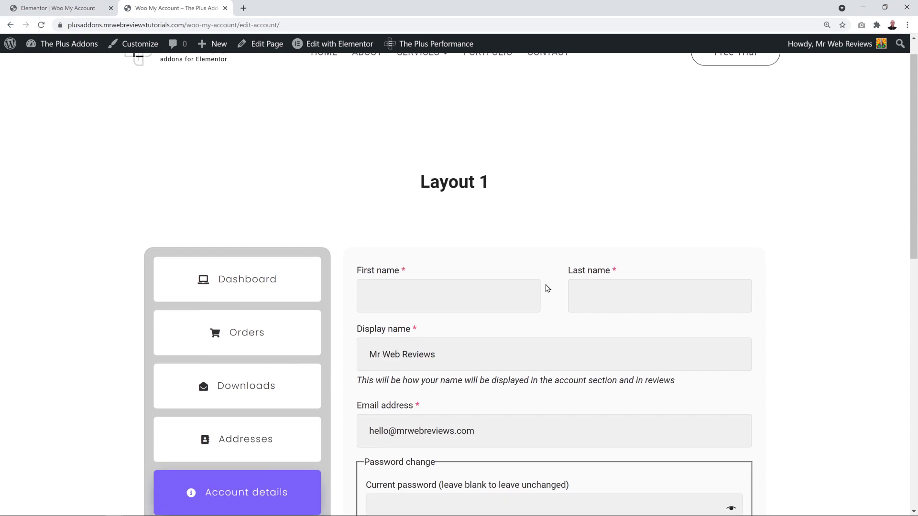
scroll(547, 289, "down", 1)
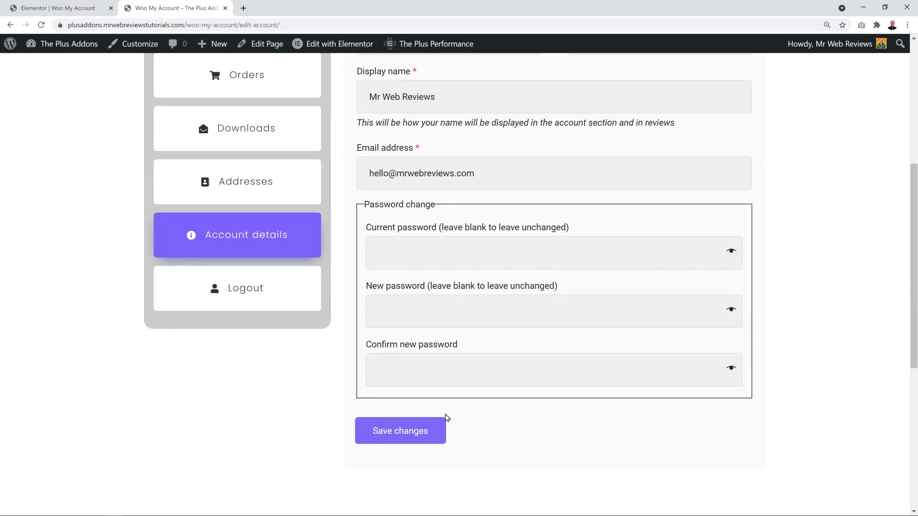
left_click(416, 436)
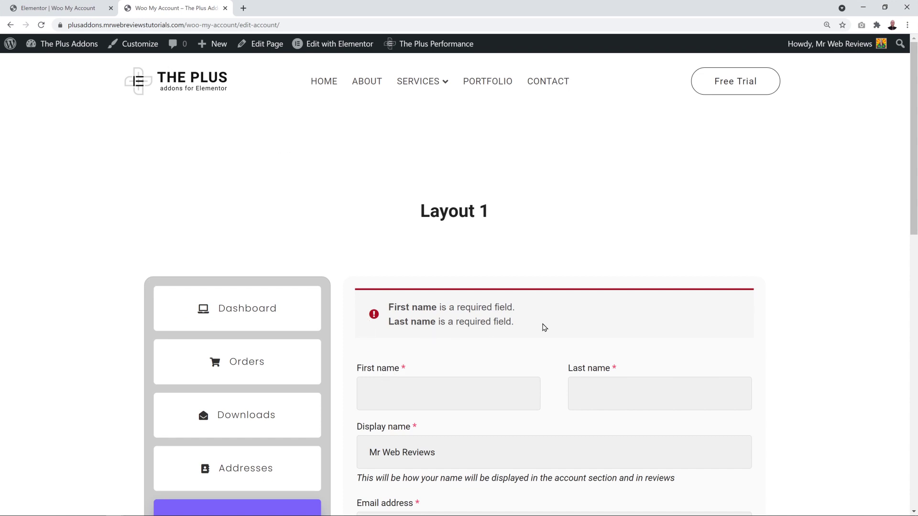
- Compare the widget's Error Message icon, text and box content options with the required-field notice on the live account page
left_click(93, 8)
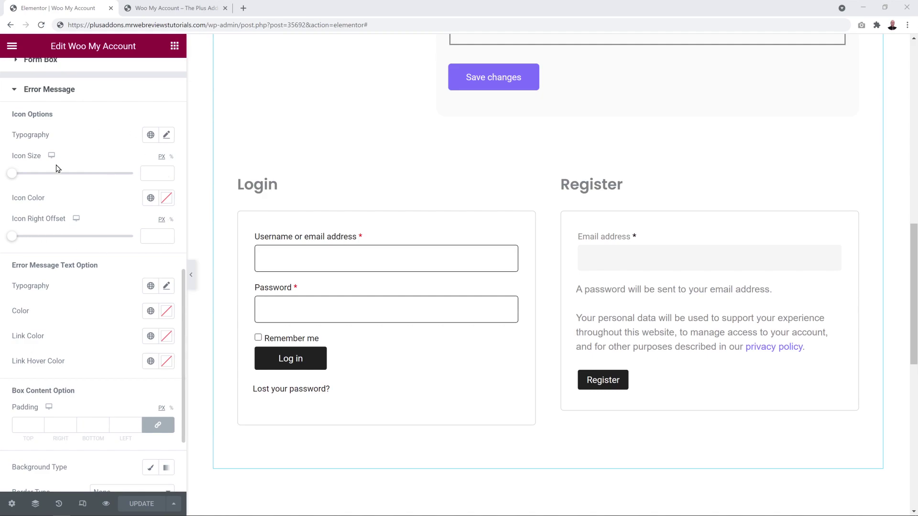
left_click(177, 8)
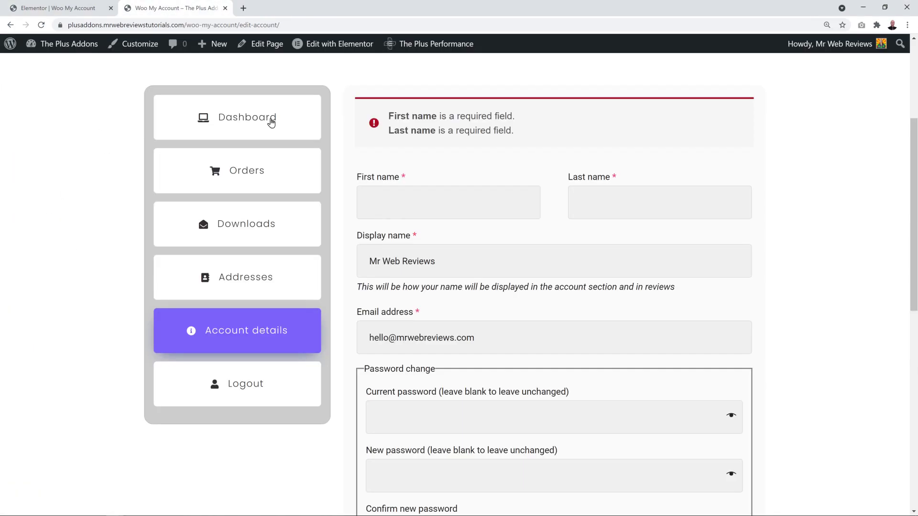
left_click(101, 6)
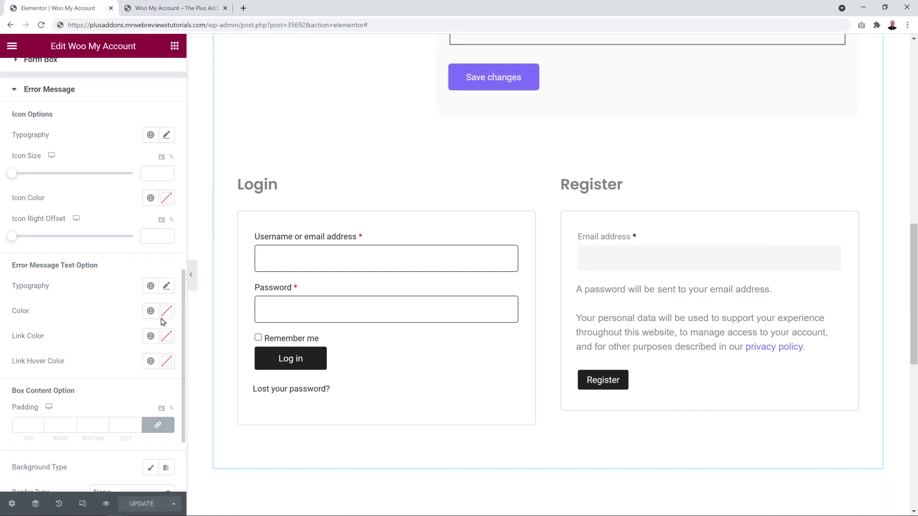
left_click(177, 13)
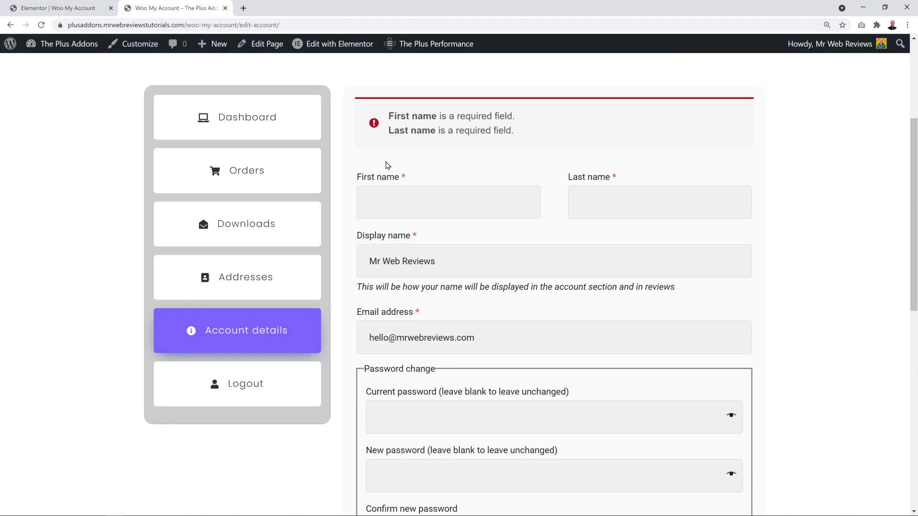
left_click_drag(372, 135, 512, 141)
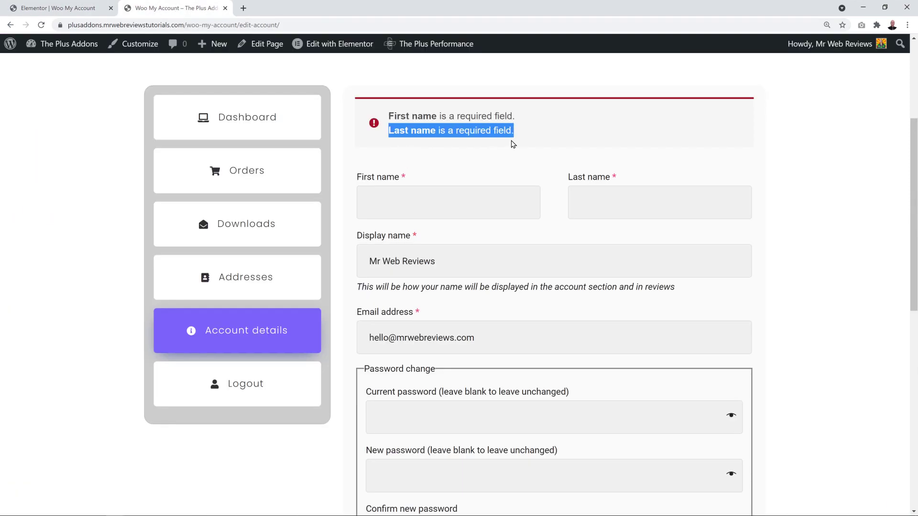
left_click(78, 12)
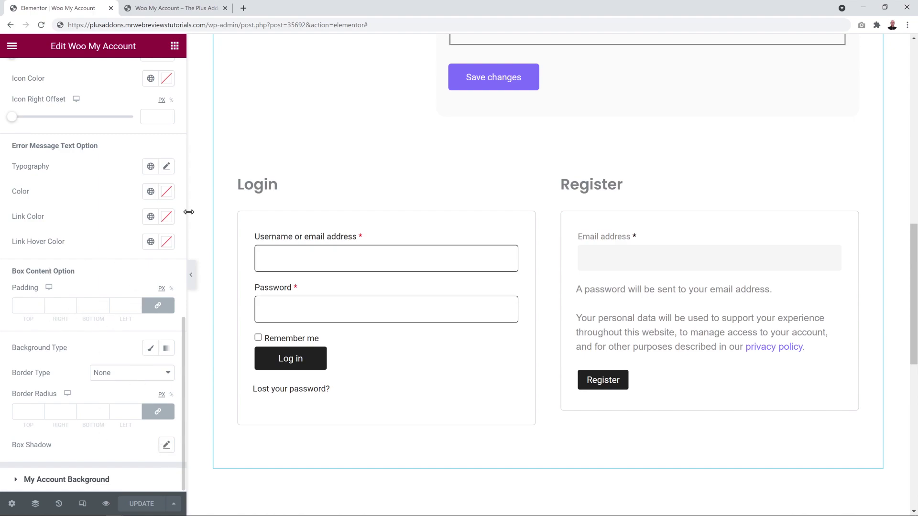
left_click(185, 10)
left_click(365, 158)
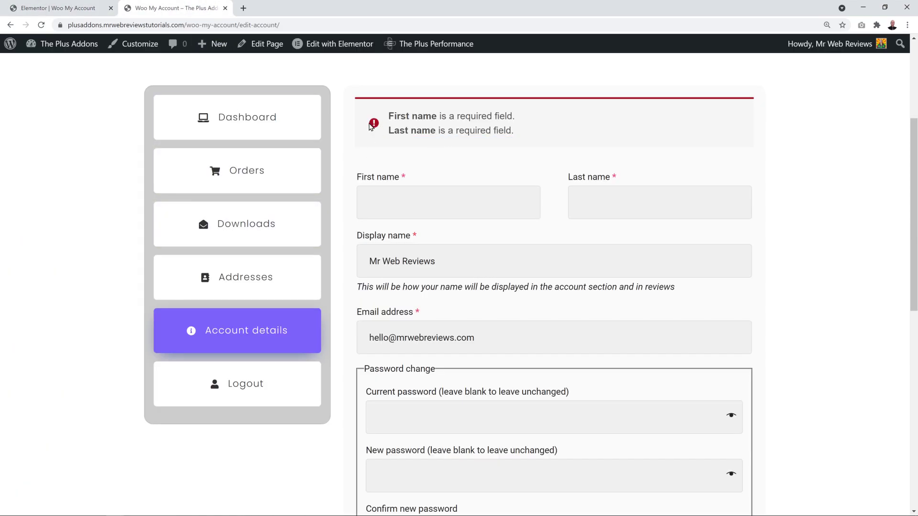